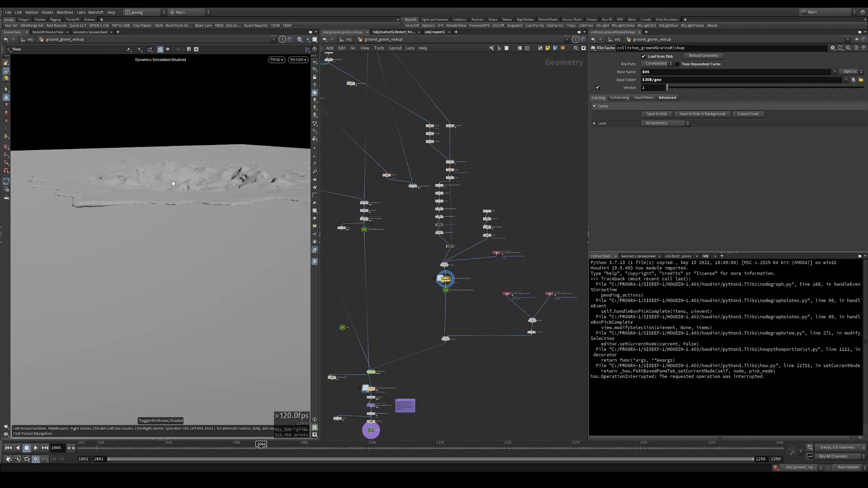
# Step: Display the get_RIGIDS_SIM_PTS object merge at the top of the network to view its simulation points
pyautogui.moveTo(461, 140); pyautogui.dragTo(469, 202, button='middle')
pyautogui.scroll(4, 363, 153)
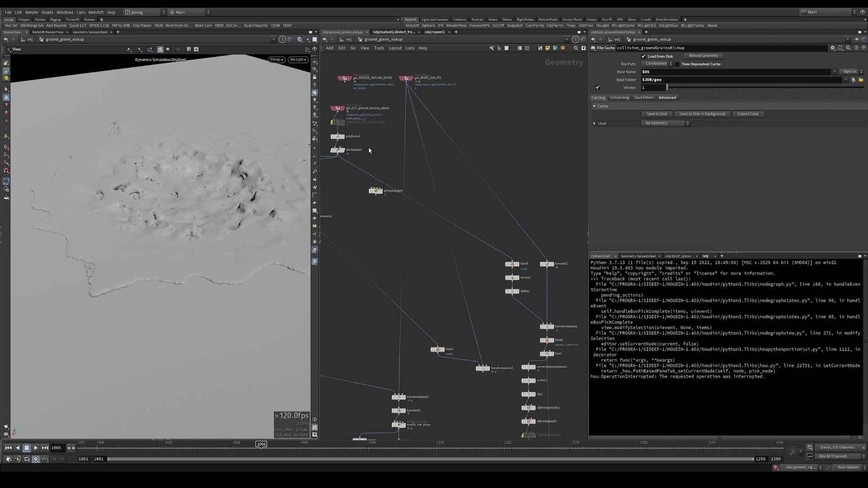
pyautogui.moveTo(367, 133); pyautogui.dragTo(374, 179, button='middle')
pyautogui.moveTo(506, 302); pyautogui.dragTo(449, 292, button='middle')
pyautogui.moveTo(419, 146); pyautogui.dragTo(442, 184, button='middle')
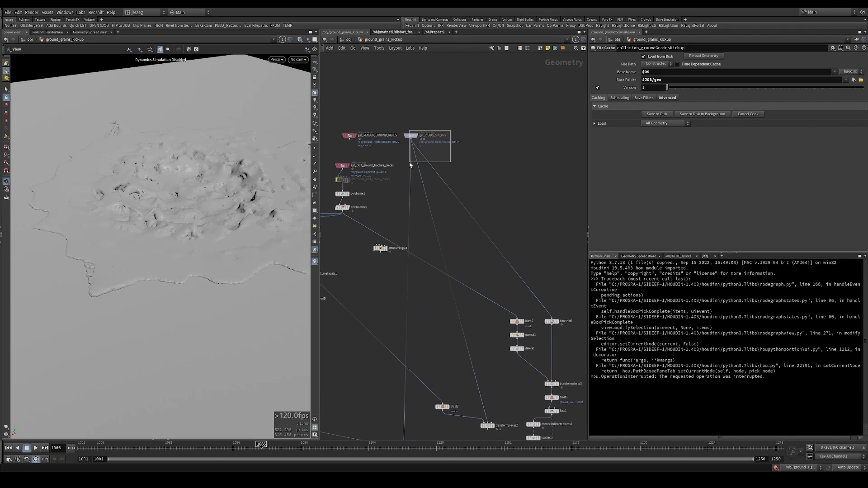
pyautogui.moveTo(410, 165); pyautogui.dragTo(410, 165)
pyautogui.moveTo(378, 192); pyautogui.dragTo(369, 170, button='middle')
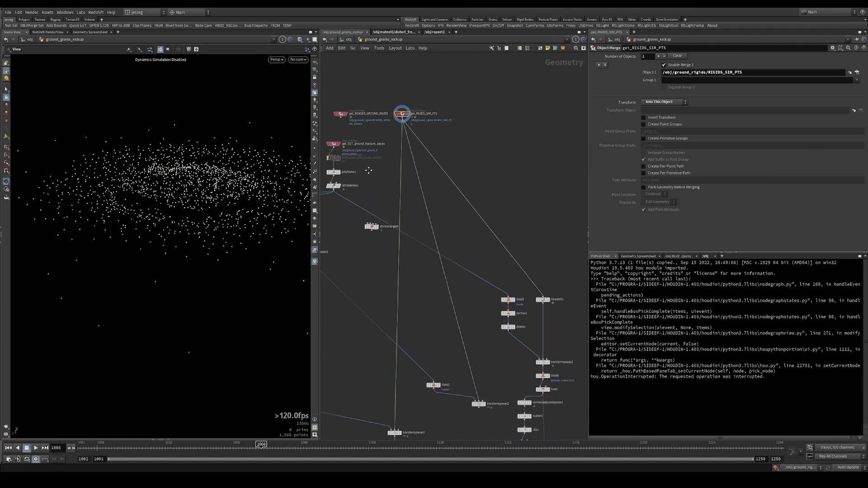
# Step: Display attribdelete1 below get_OUT_ground_fracture_pieces and inspect its fractured ground geometry and node information
pyautogui.scroll(-2, 369, 170)
pyautogui.click(340, 148)
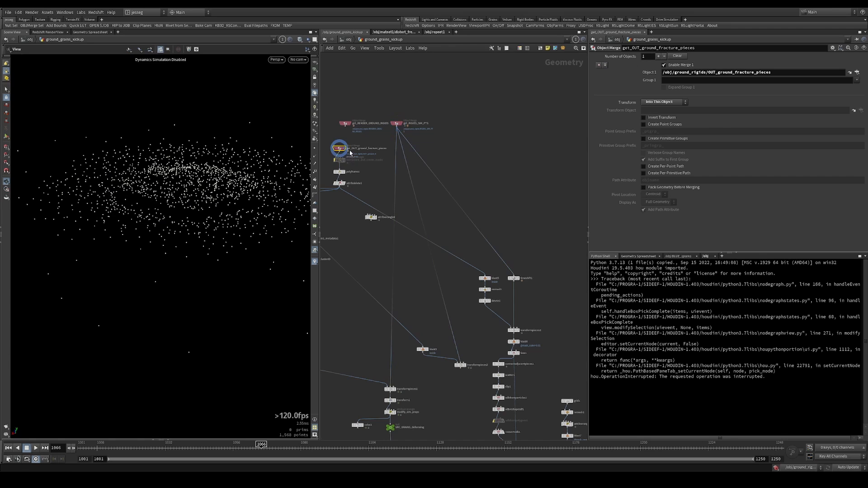
pyautogui.click(340, 183)
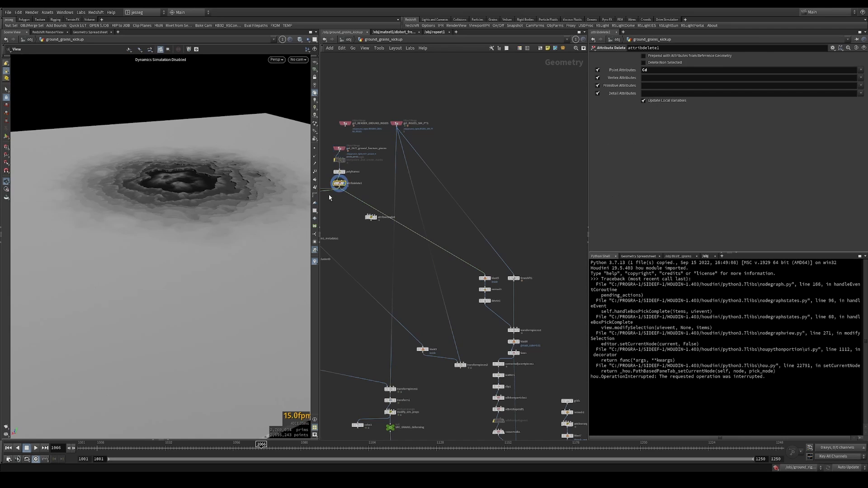
pyautogui.moveTo(266, 191)
pyautogui.mouseDown()
pyautogui.moveTo(223, 184)
pyautogui.moveTo(197, 199)
pyautogui.moveTo(203, 188)
pyautogui.moveTo(266, 198)
pyautogui.mouseUp()
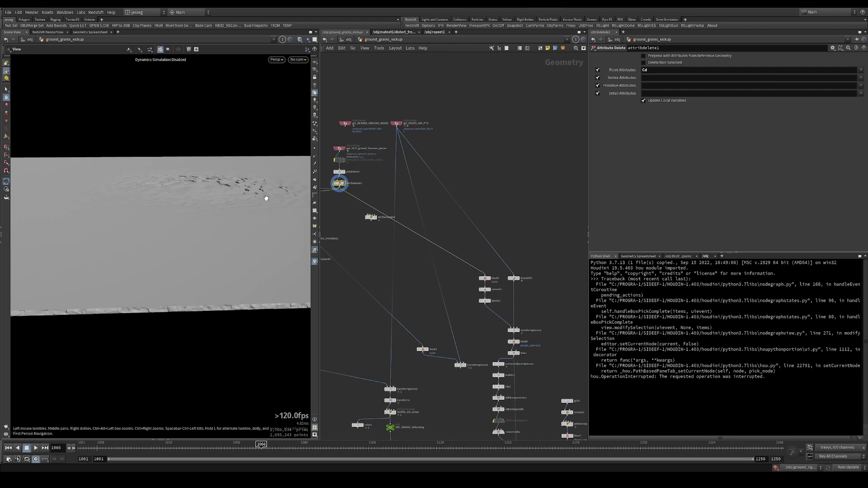
pyautogui.middleClick(339, 187)
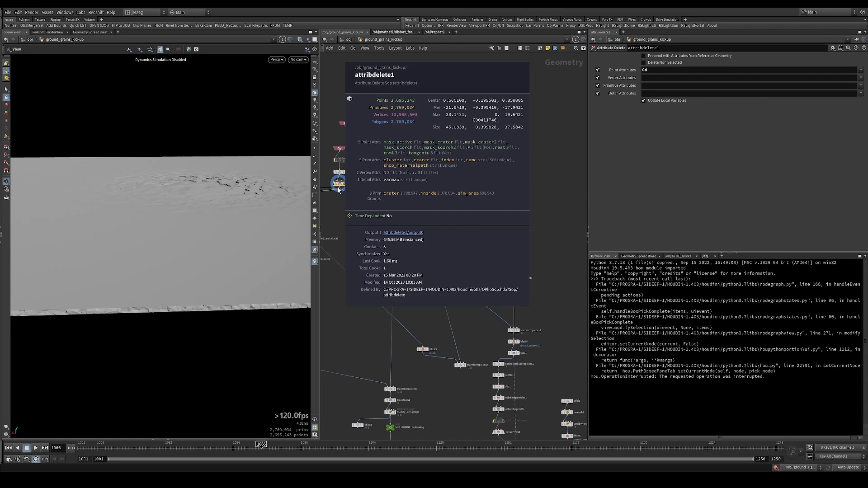
# Step: Display timeshift1 and scrub the timeline to frame 1245 to check its time-shifted simulation points
pyautogui.scroll(2, 479, 265)
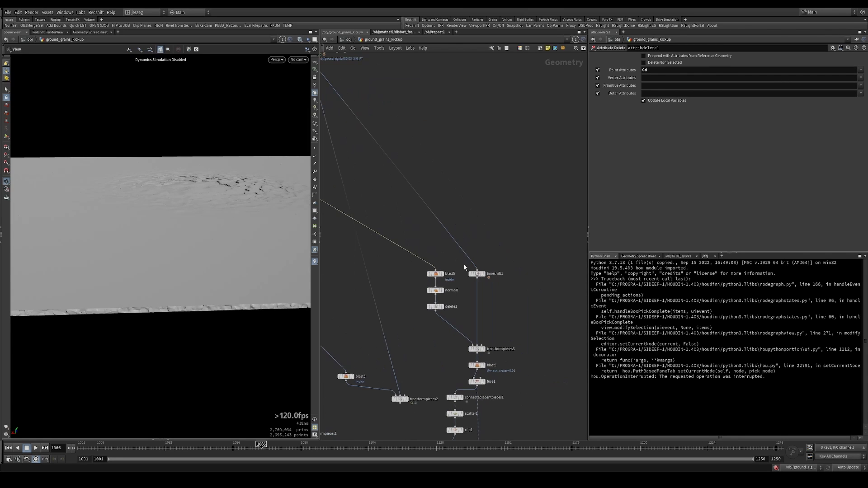
pyautogui.moveTo(536, 263); pyautogui.dragTo(475, 271)
pyautogui.press('r')
pyautogui.keyDown('alt'); pyautogui.moveTo(281, 176); pyautogui.dragTo(151, 190); pyautogui.keyUp('alt')
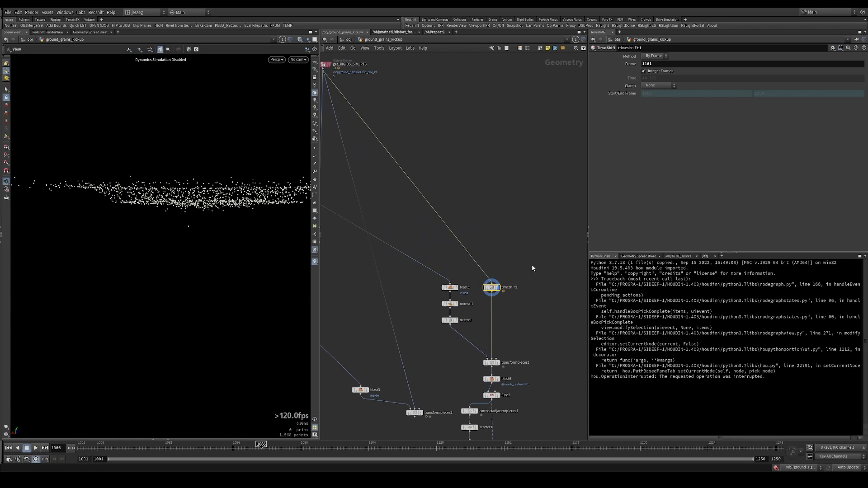
pyautogui.moveTo(348, 76); pyautogui.dragTo(368, 127, button='middle')
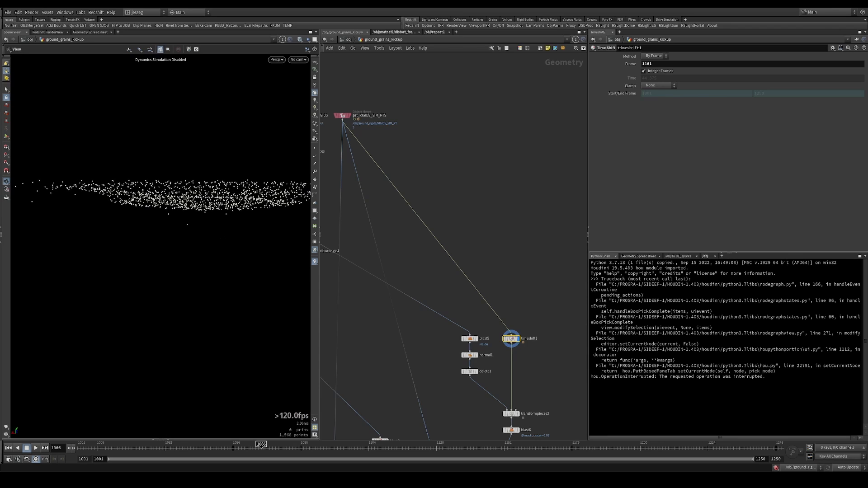
pyautogui.moveTo(704, 447); pyautogui.dragTo(767, 447)
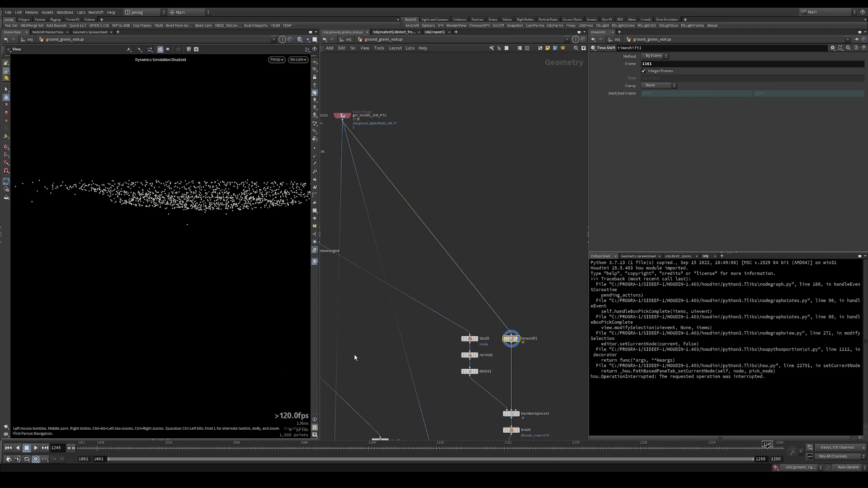
pyautogui.moveTo(195, 231); pyautogui.dragTo(193, 196)
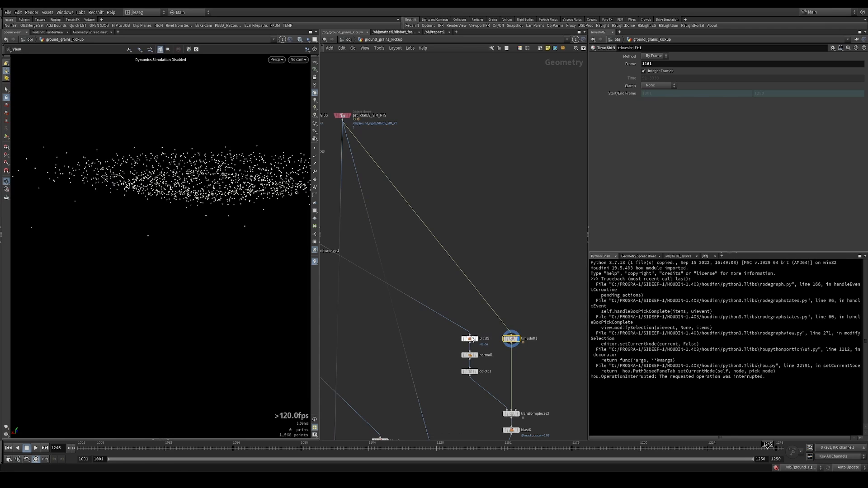
# Step: Display blast5, normal1 and delete1 in turn to examine how the ground's top surface is isolated
pyautogui.moveTo(479, 340); pyautogui.dragTo(475, 304, button='middle')
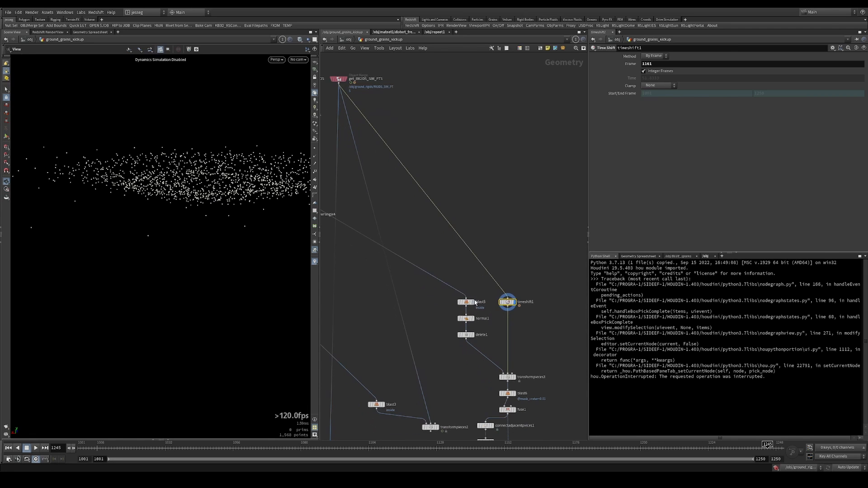
pyautogui.click(475, 304)
pyautogui.moveTo(178, 180); pyautogui.dragTo(147, 217)
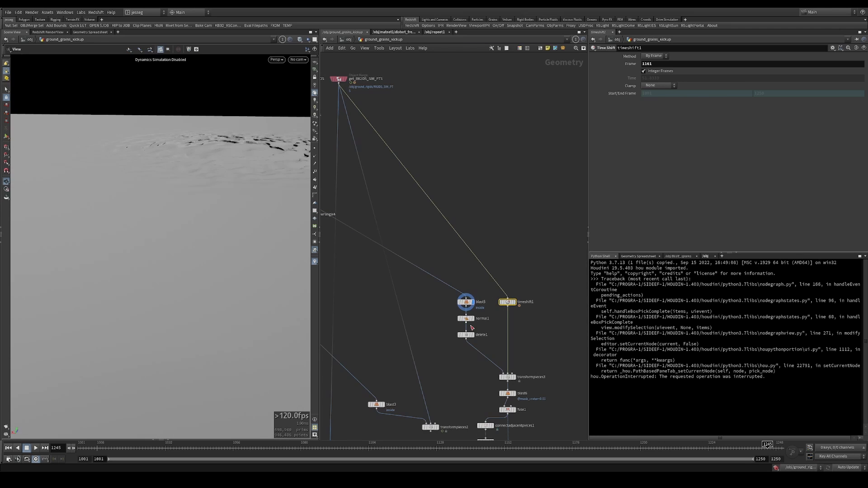
pyautogui.click(467, 319)
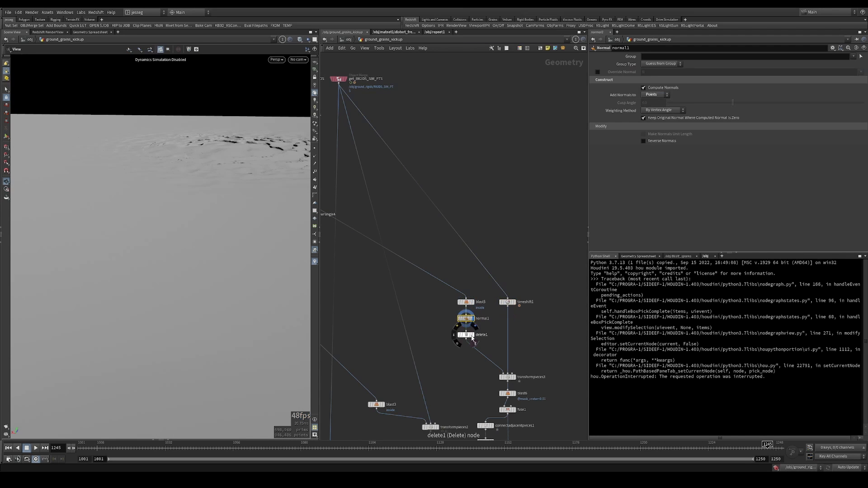
pyautogui.click(474, 340)
pyautogui.moveTo(116, 194); pyautogui.dragTo(271, 172)
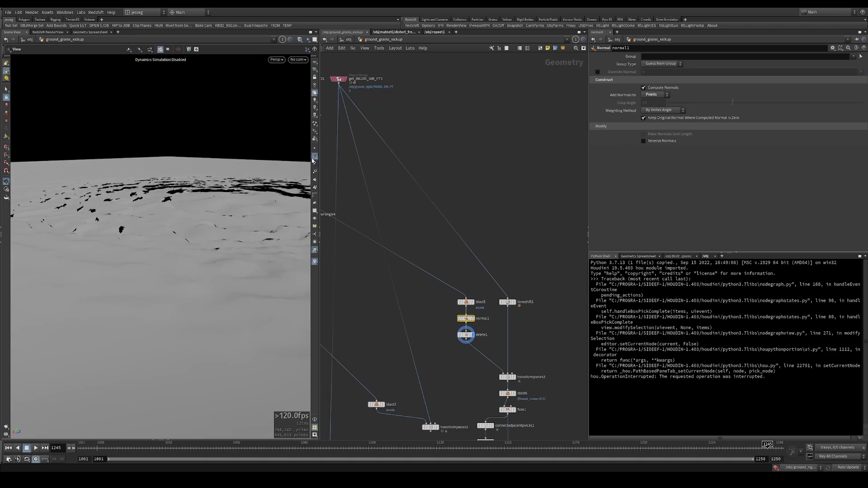
# Step: Toggle a viewport display option over the delete1 surface and review the delete1 node's Normal settings
pyautogui.click(314, 157)
pyautogui.moveTo(231, 226); pyautogui.dragTo(296, 170)
pyautogui.click(314, 157)
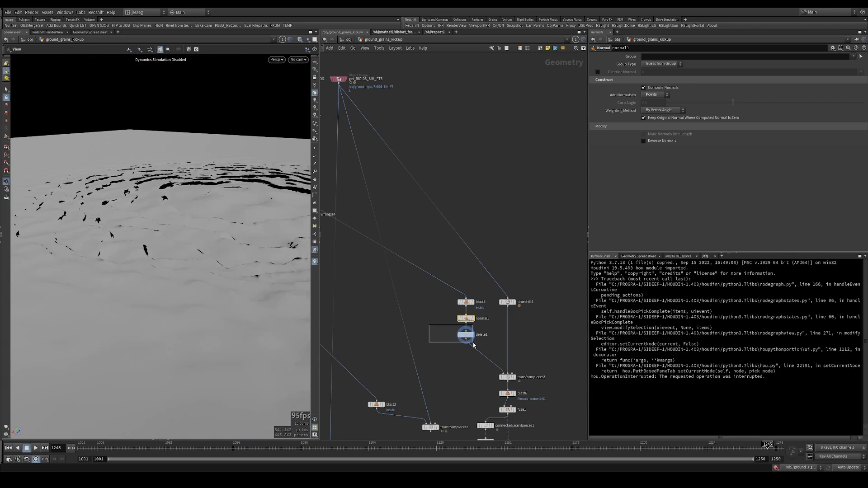
pyautogui.moveTo(473, 345); pyautogui.dragTo(473, 345)
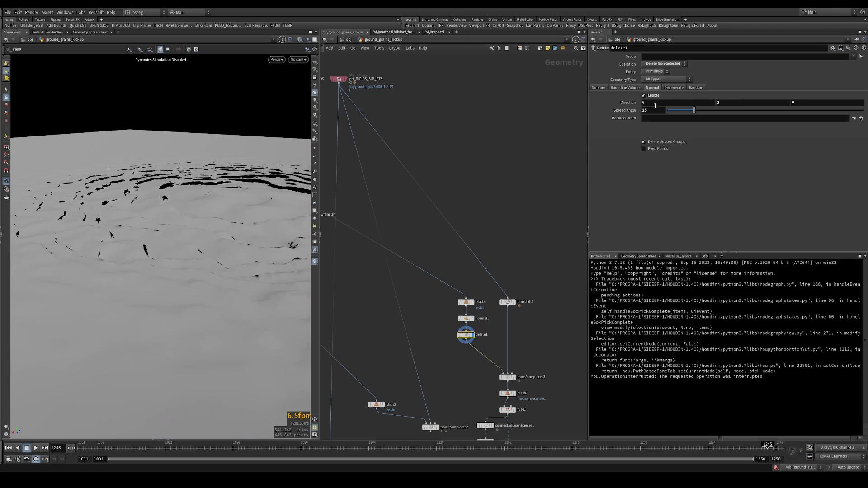
pyautogui.moveTo(169, 246); pyautogui.dragTo(213, 212)
# Step: Display transformpieces3 and go to frame 1250 to view the surface pieces in their final simulated positions
pyautogui.moveTo(470, 373); pyautogui.dragTo(454, 323, button='middle')
pyautogui.click(500, 326)
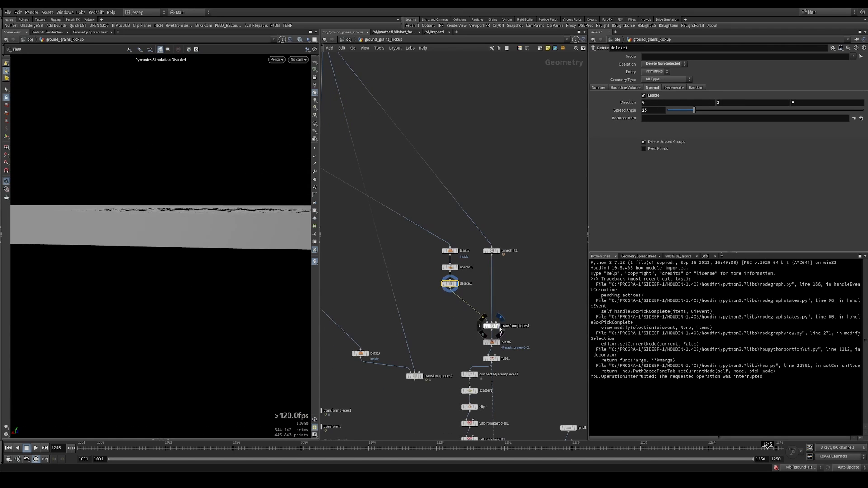
pyautogui.moveTo(62, 212); pyautogui.dragTo(203, 236)
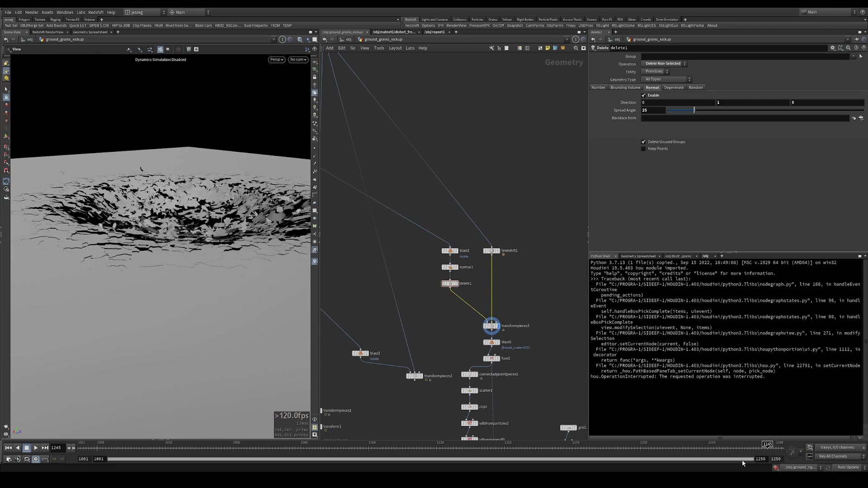
pyautogui.click(213, 447)
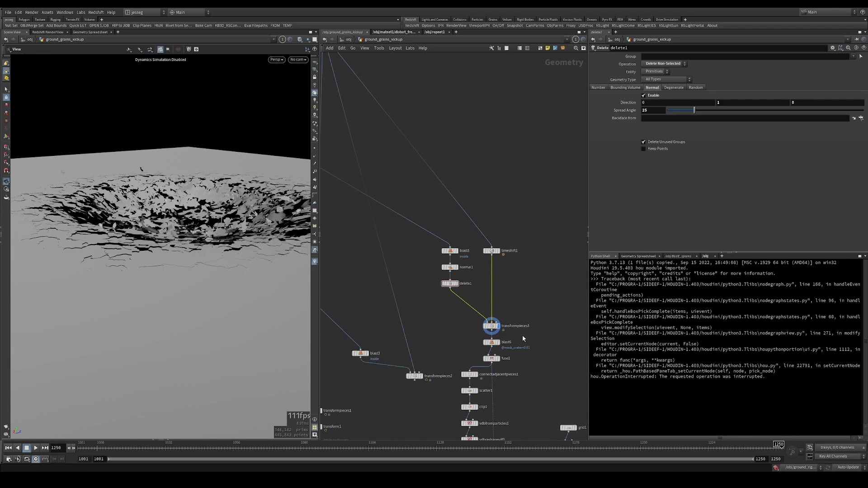
# Step: Display blast6 and examine the remaining crater pieces from above and from the side
pyautogui.click(491, 343)
pyautogui.click(498, 342)
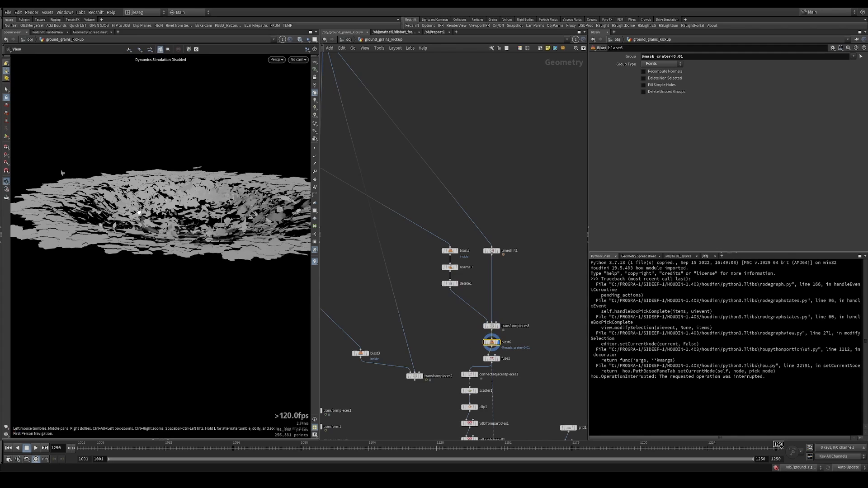
pyautogui.moveTo(202, 219); pyautogui.dragTo(163, 231, button='right')
pyautogui.moveTo(163, 231); pyautogui.dragTo(139, 237)
pyautogui.moveTo(220, 235); pyautogui.dragTo(193, 238)
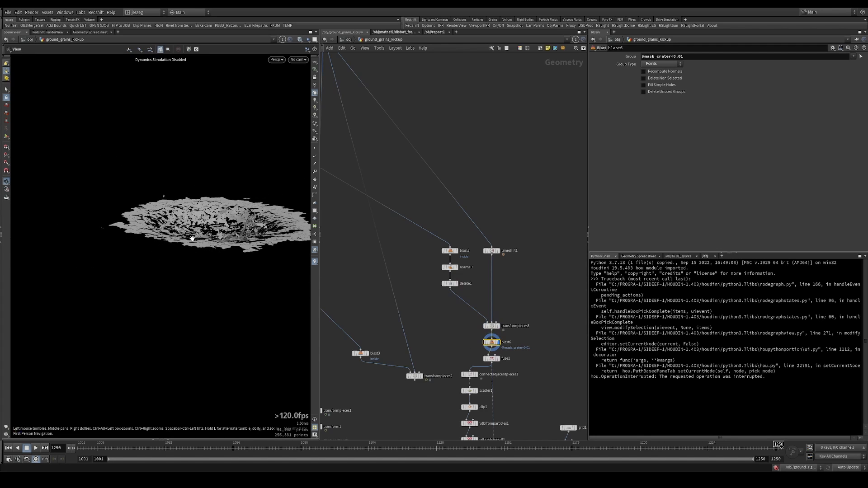
pyautogui.moveTo(232, 195); pyautogui.dragTo(235, 205)
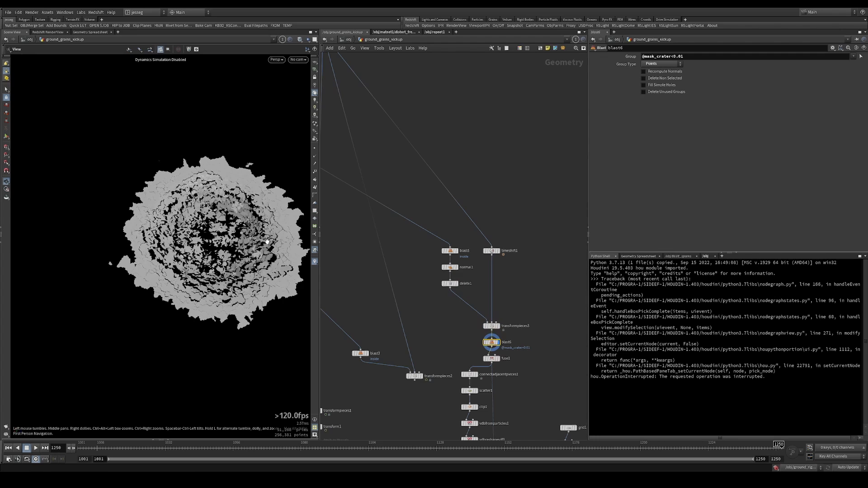
pyautogui.moveTo(231, 275); pyautogui.dragTo(149, 230)
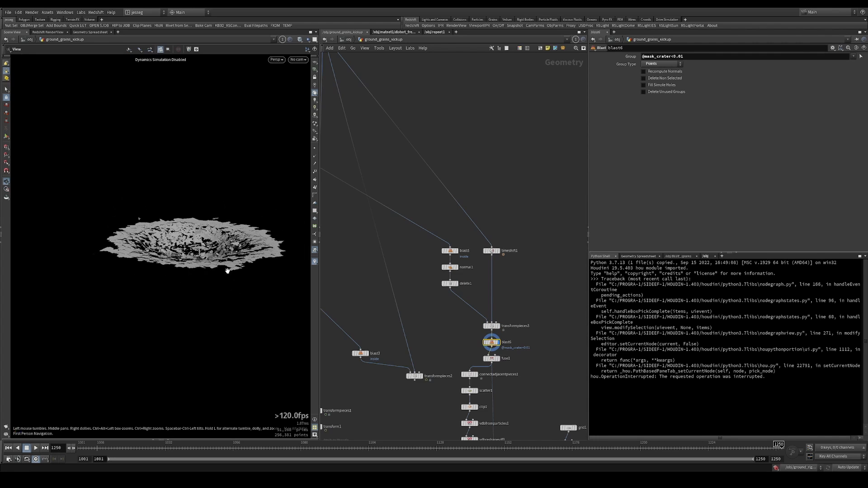
# Step: Display fuse1 and inspect the fused crater pieces along with the node's snap settings
pyautogui.moveTo(493, 374); pyautogui.dragTo(481, 337, button='middle')
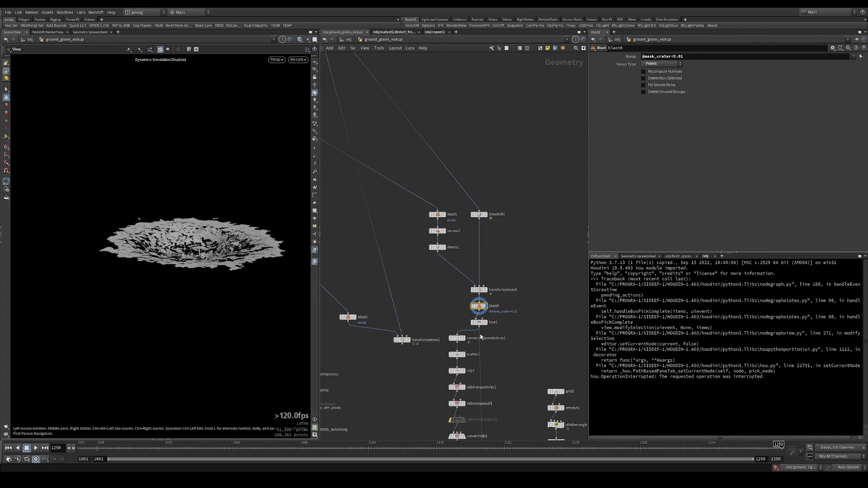
pyautogui.moveTo(492, 326); pyautogui.dragTo(494, 326)
pyautogui.scroll(5, 207, 246)
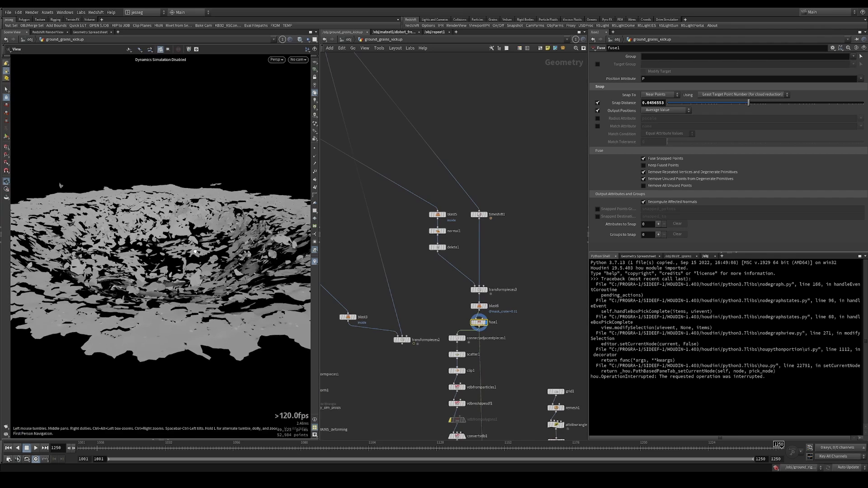
pyautogui.scroll(3, 461, 384)
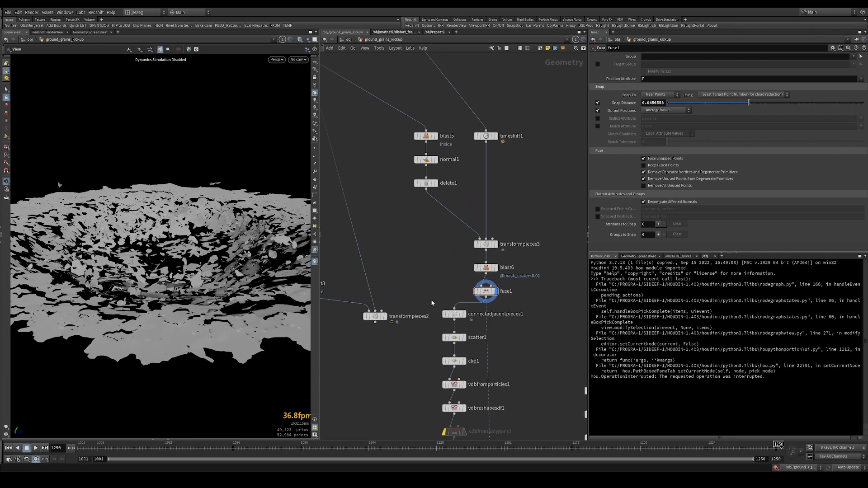
# Step: Examine the gaps between the crater pieces up close, and display connectadjacentpieces1 to view its output
pyautogui.click(457, 338)
pyautogui.scroll(10, 160, 255)
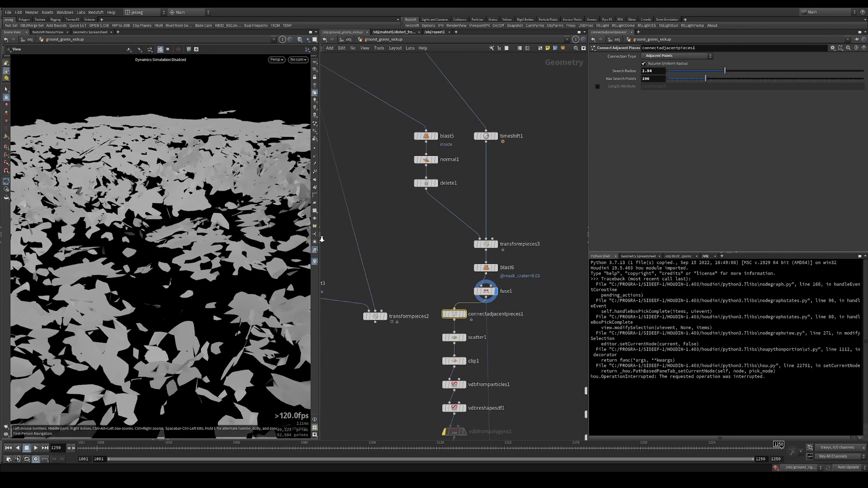
pyautogui.scroll(-10, 160, 256)
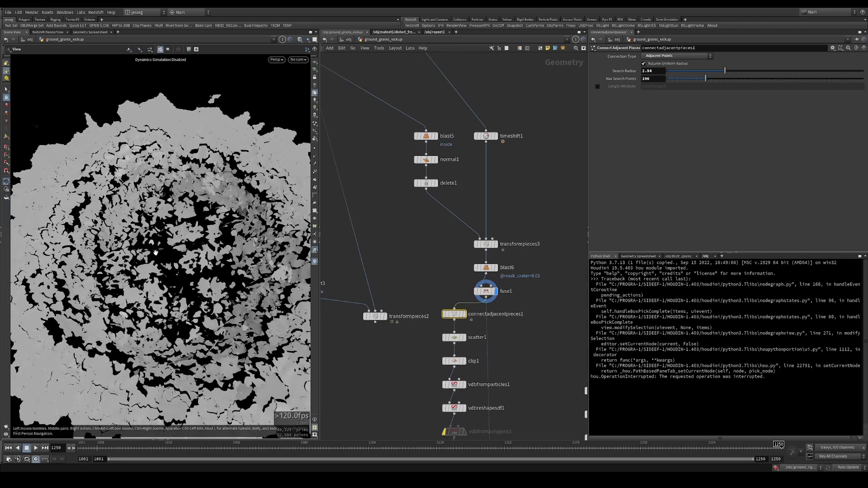
pyautogui.scroll(5, 120, 264)
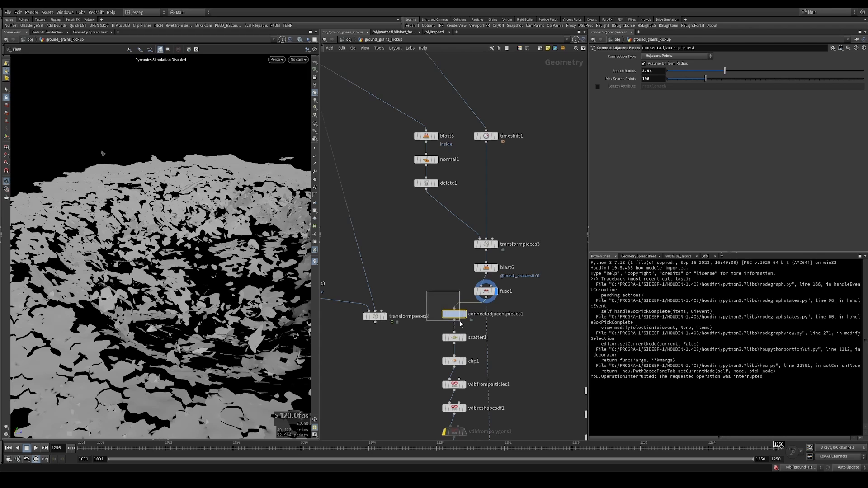
pyautogui.moveTo(461, 323); pyautogui.dragTo(462, 324)
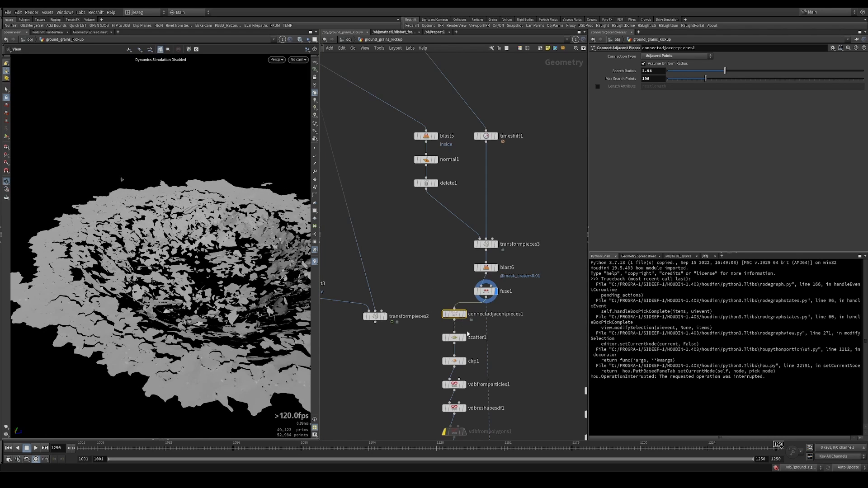
pyautogui.press('r')
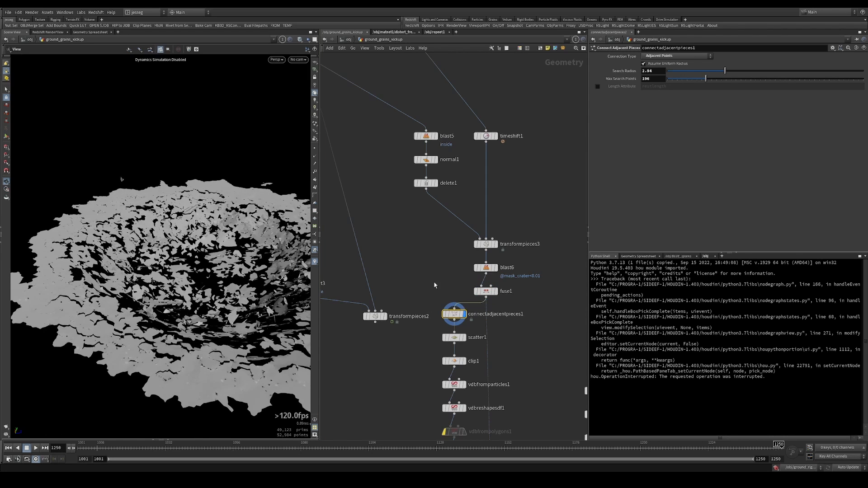
pyautogui.moveTo(158, 244); pyautogui.dragTo(190, 249)
# Step: Display scatter1 and then clip1 to examine the scattered points and their clipped version
pyautogui.moveTo(409, 299); pyautogui.dragTo(494, 324)
pyautogui.press('r')
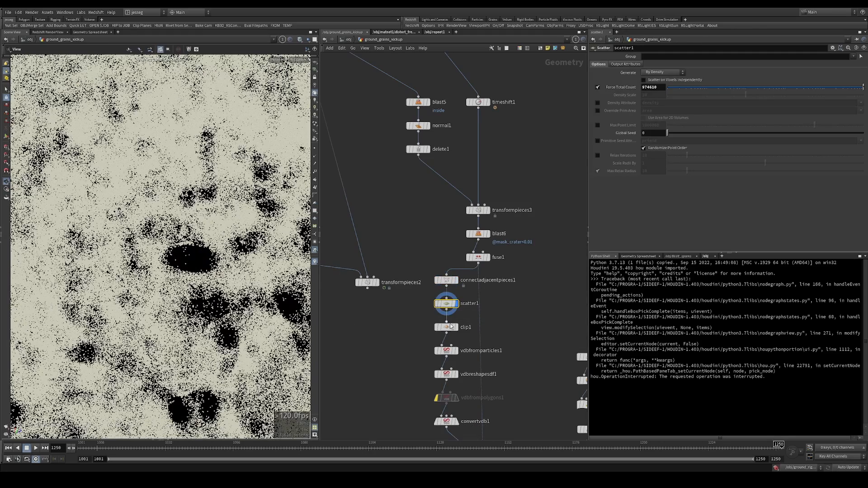
pyautogui.moveTo(408, 320); pyautogui.dragTo(499, 341)
pyautogui.press('r')
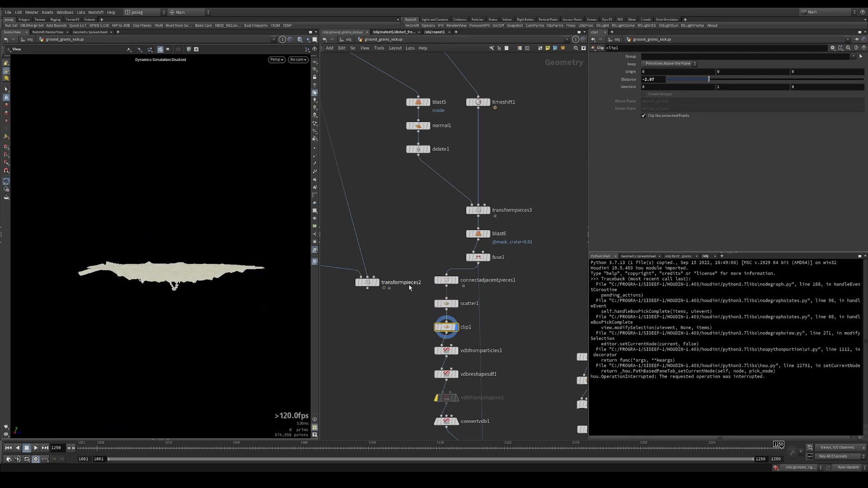
# Step: Toggle the display between scatter1 and clip1 and compare the crater points from the side
pyautogui.press('r')
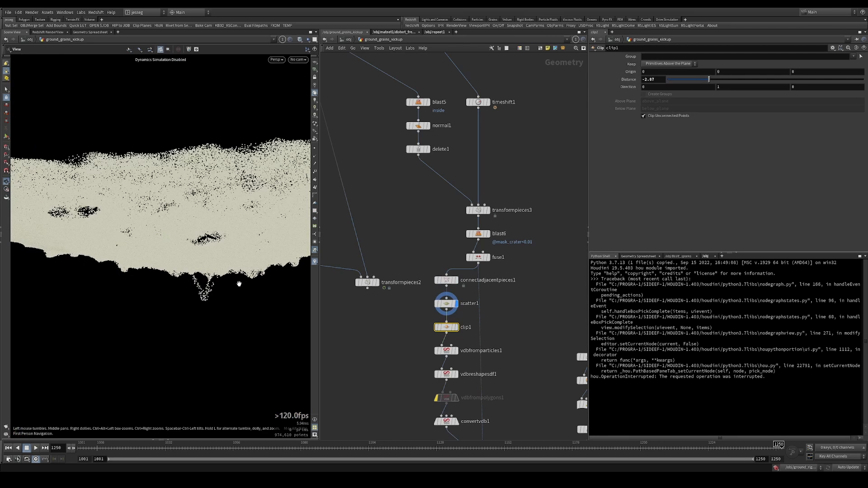
pyautogui.press('r')
pyautogui.press('r')
pyautogui.press('r')
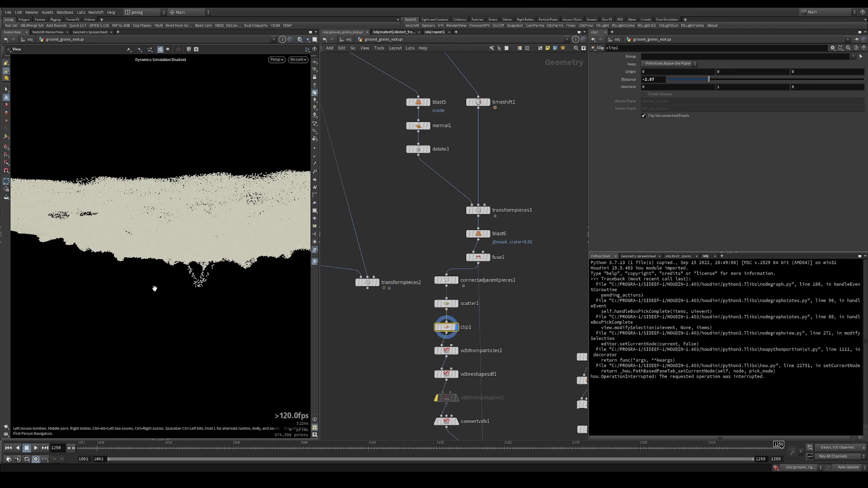
pyautogui.moveTo(190, 304); pyautogui.dragTo(165, 333)
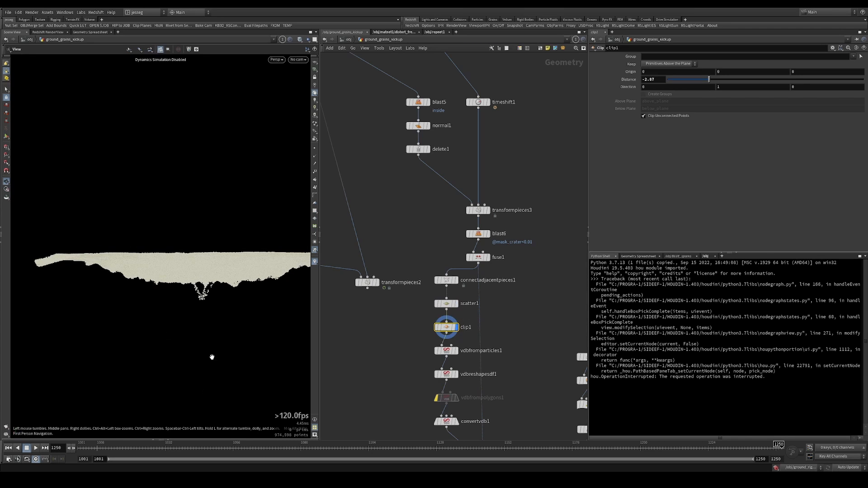
# Step: Display vdbfromparticles1 and examine the crater surface built from the clipped points up close
pyautogui.moveTo(359, 347); pyautogui.dragTo(507, 365)
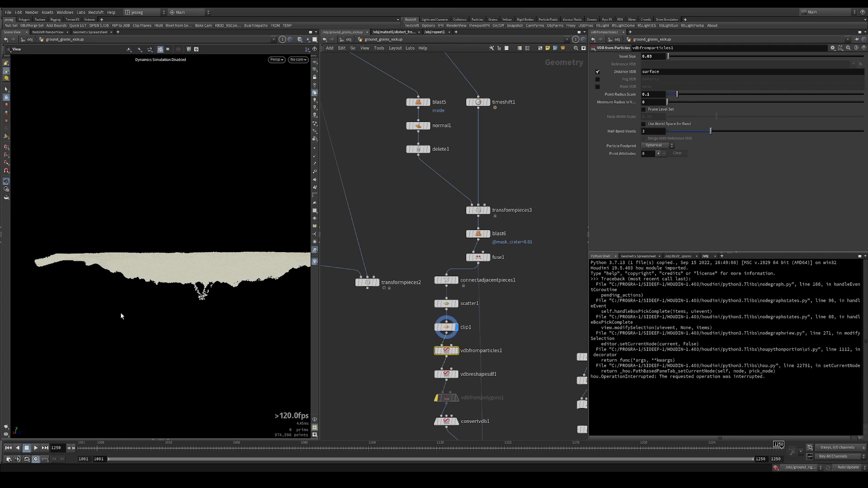
pyautogui.moveTo(248, 278); pyautogui.dragTo(198, 303)
pyautogui.moveTo(197, 302); pyautogui.dragTo(211, 255, button='right')
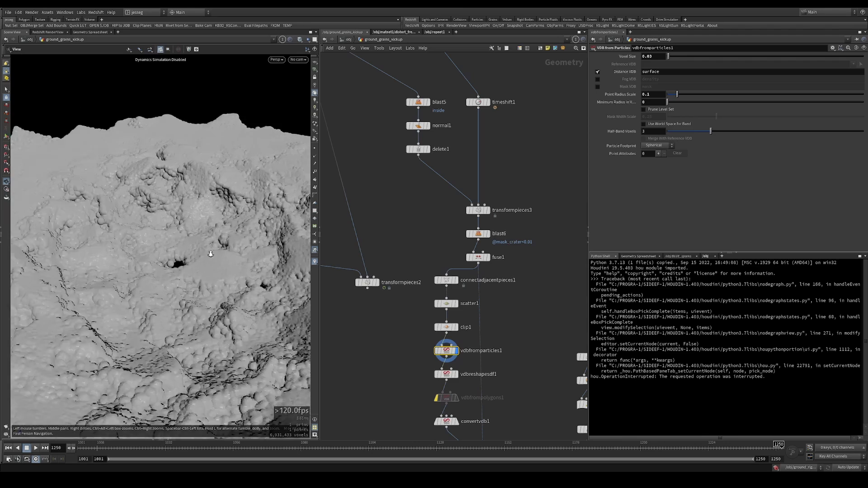
pyautogui.moveTo(210, 254); pyautogui.dragTo(226, 312)
pyautogui.moveTo(156, 277); pyautogui.dragTo(91, 217)
# Step: Display vdbreshapesdf1 and then convertvdb1 to examine the closed crater surface and its converted mesh
pyautogui.click(447, 374)
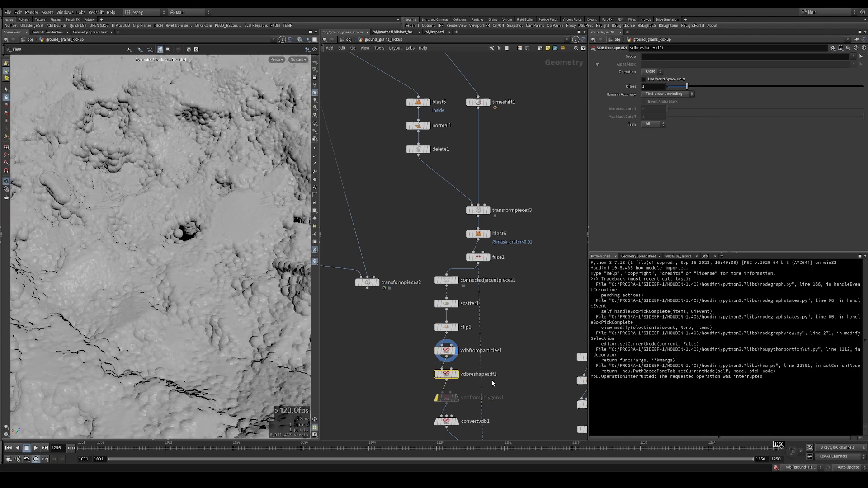
pyautogui.click(457, 374)
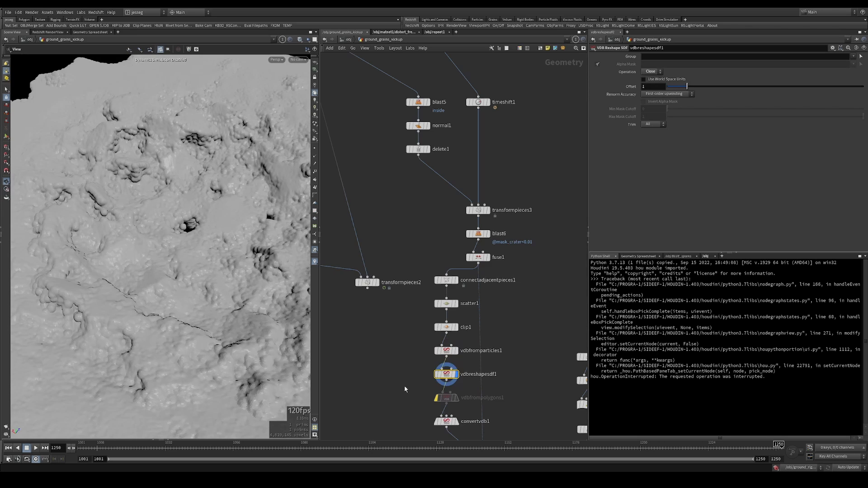
pyautogui.moveTo(405, 389); pyautogui.dragTo(413, 311, button='middle')
pyautogui.click(464, 314)
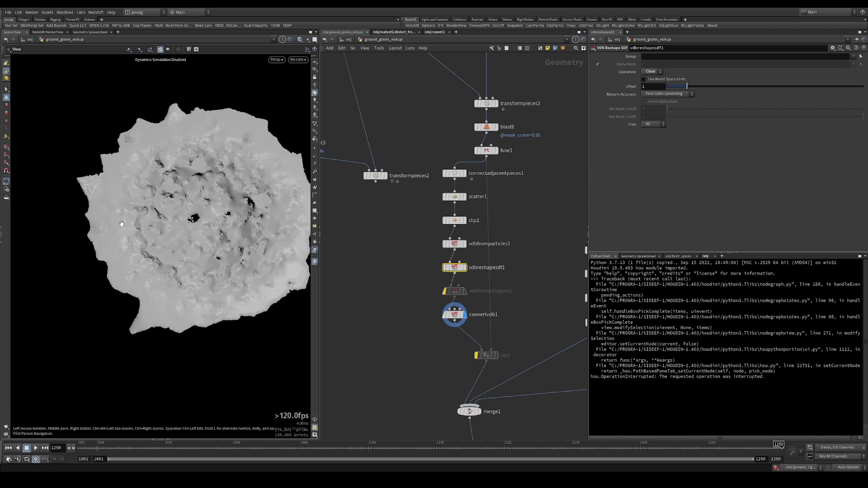
pyautogui.moveTo(122, 224); pyautogui.dragTo(154, 192)
# Step: Inspect the settings of grid1, and display attribwrangle5 to view its mask code and ground plane
pyautogui.scroll(-2, 501, 308)
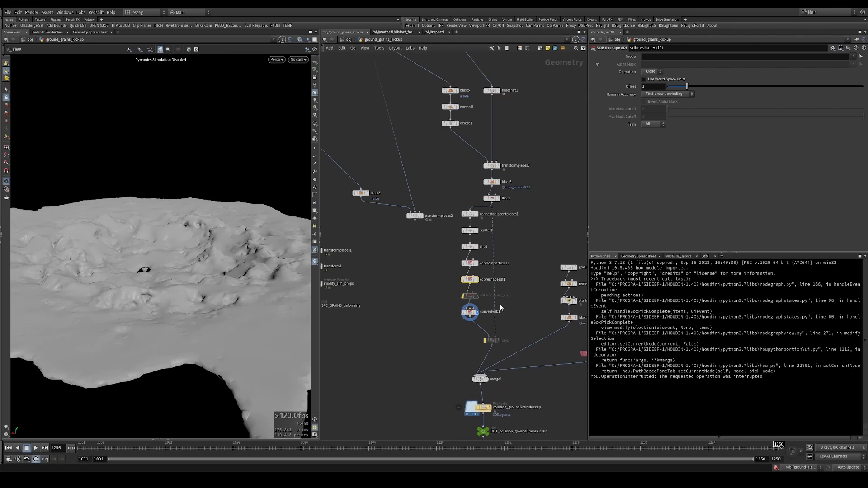
pyautogui.moveTo(501, 308); pyautogui.dragTo(383, 265, button='middle')
pyautogui.click(427, 261)
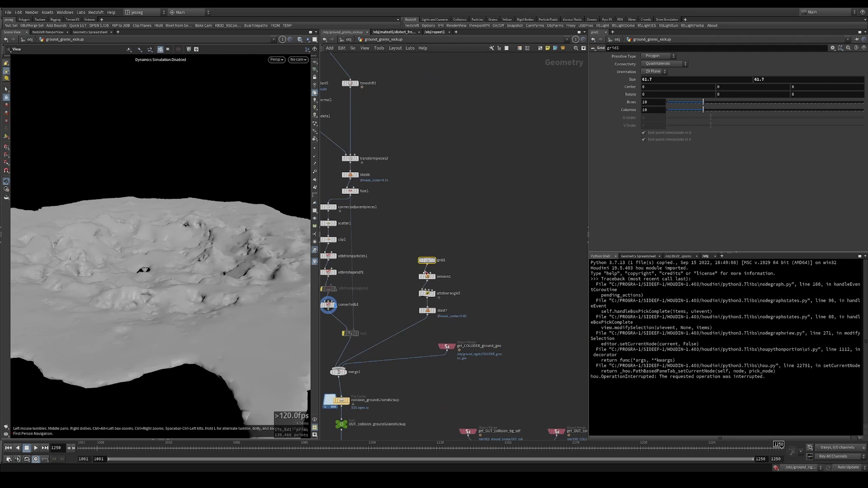
pyautogui.moveTo(451, 283); pyautogui.dragTo(400, 283)
pyautogui.press('r')
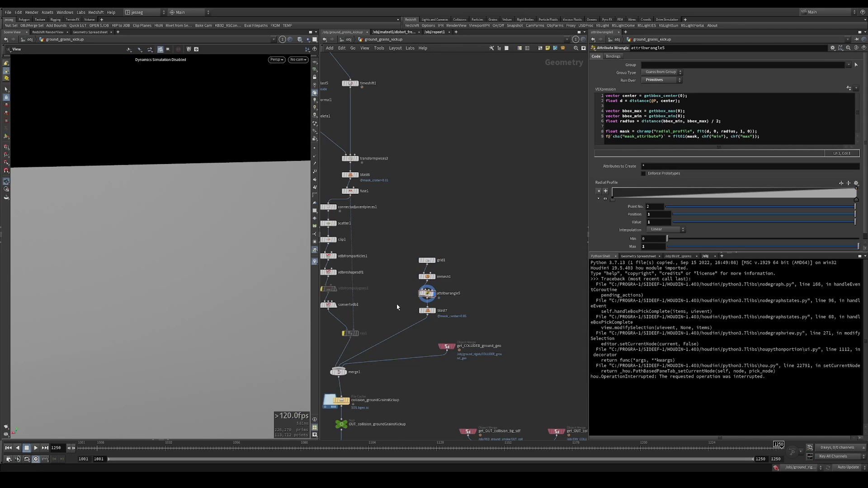
# Step: Display blast7 and examine the circular hole cut into the ground grid from several angles
pyautogui.click(425, 311)
pyautogui.press('r')
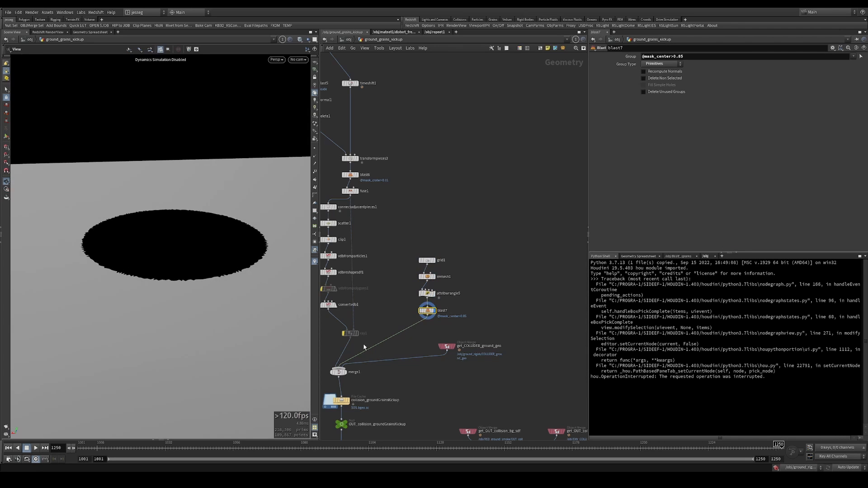
pyautogui.keyDown('alt'); pyautogui.moveTo(232, 232); pyautogui.dragTo(180, 216); pyautogui.keyUp('alt')
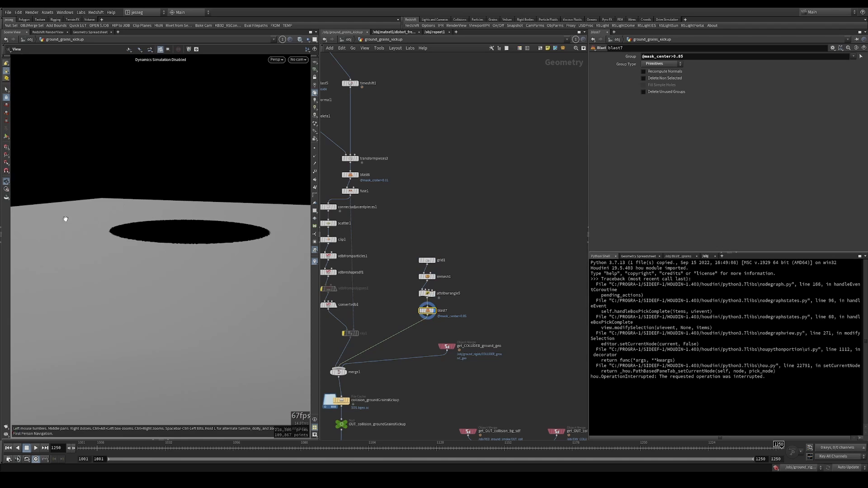
pyautogui.moveTo(461, 318); pyautogui.dragTo(471, 305, button='middle')
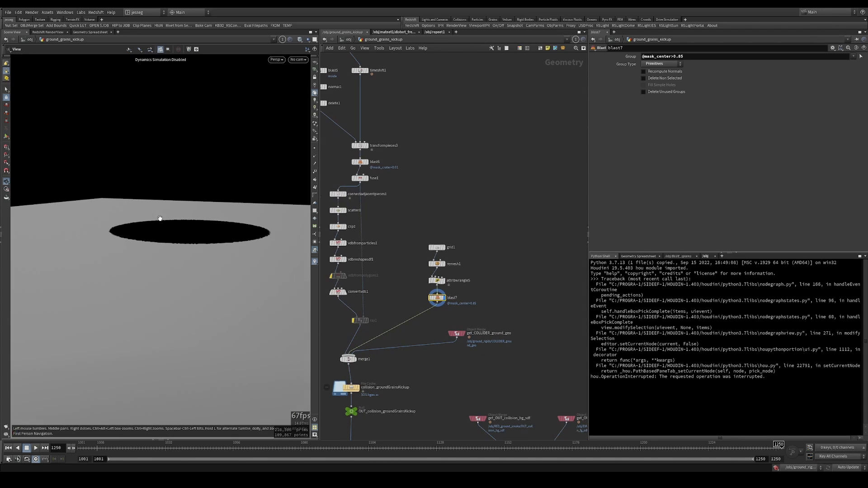
pyautogui.keyDown('alt'); pyautogui.moveTo(160, 218); pyautogui.dragTo(126, 225); pyautogui.keyUp('alt')
pyautogui.keyDown('alt'); pyautogui.moveTo(271, 222); pyautogui.dragTo(287, 174); pyautogui.keyUp('alt')
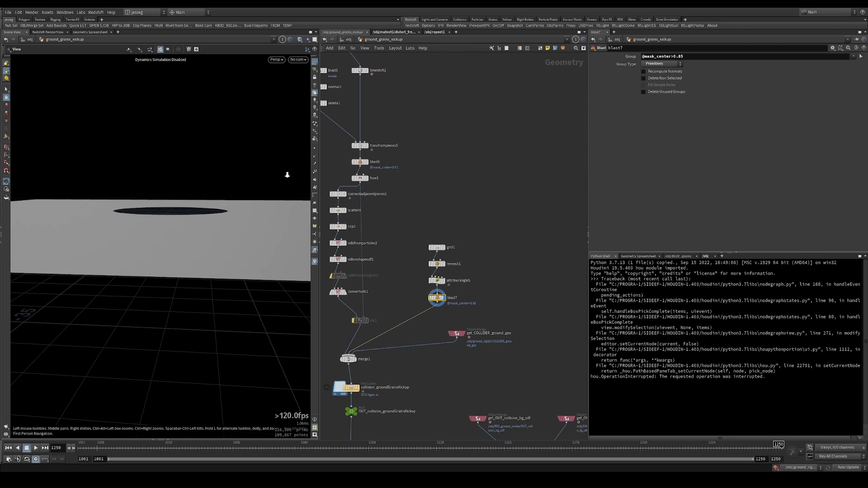
pyautogui.keyDown('alt'); pyautogui.moveTo(107, 235); pyautogui.dragTo(131, 271); pyautogui.keyUp('alt')
# Step: Review the ground plane branch from grid1 to attribwrangle5 and inspect the wrangle's code
pyautogui.click(437, 247)
pyautogui.moveTo(490, 234); pyautogui.dragTo(407, 266)
pyautogui.moveTo(394, 330); pyautogui.dragTo(422, 296, button='middle')
pyautogui.click(465, 247)
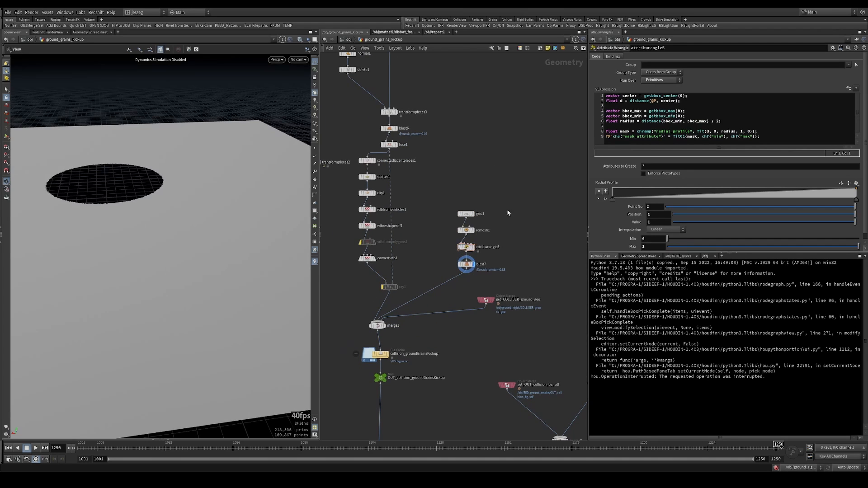
# Step: Add a displayed Color node fed by attribwrangle5 and set its color type to Ramp from Attribute
pyautogui.moveTo(508, 213); pyautogui.dragTo(461, 219, button='middle')
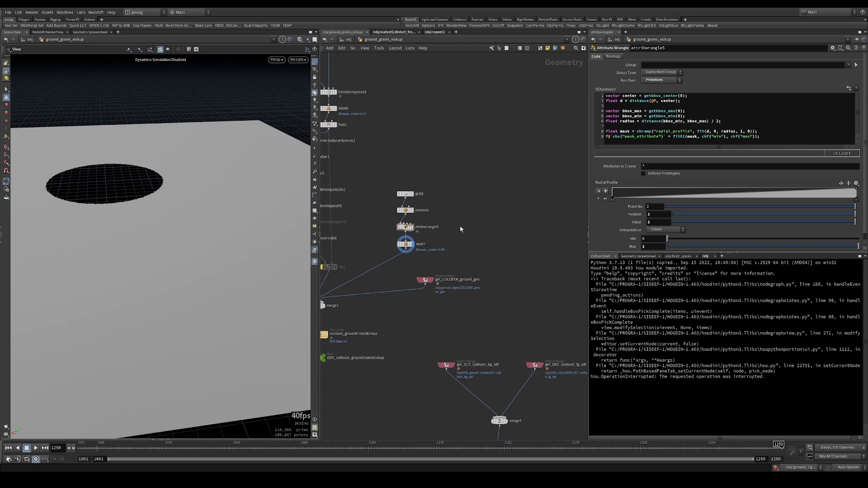
pyautogui.press('Tab')
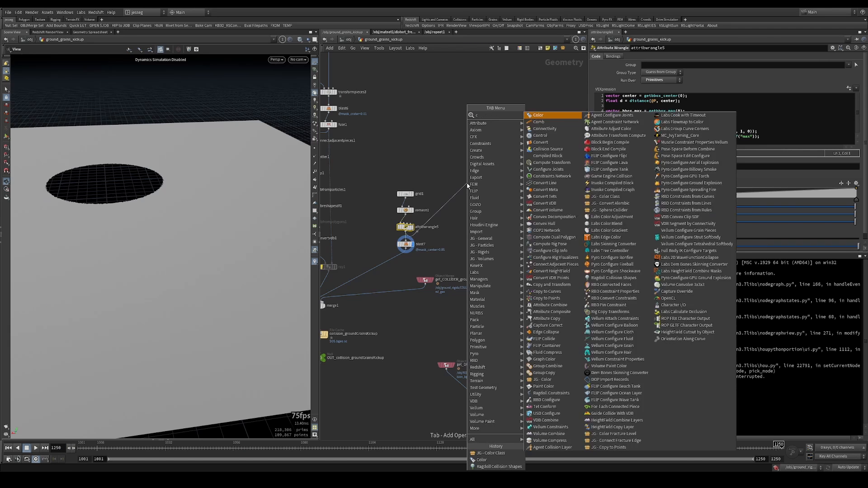
pyautogui.press('Escape')
pyautogui.click(467, 184)
pyautogui.moveTo(468, 183); pyautogui.dragTo(470, 200)
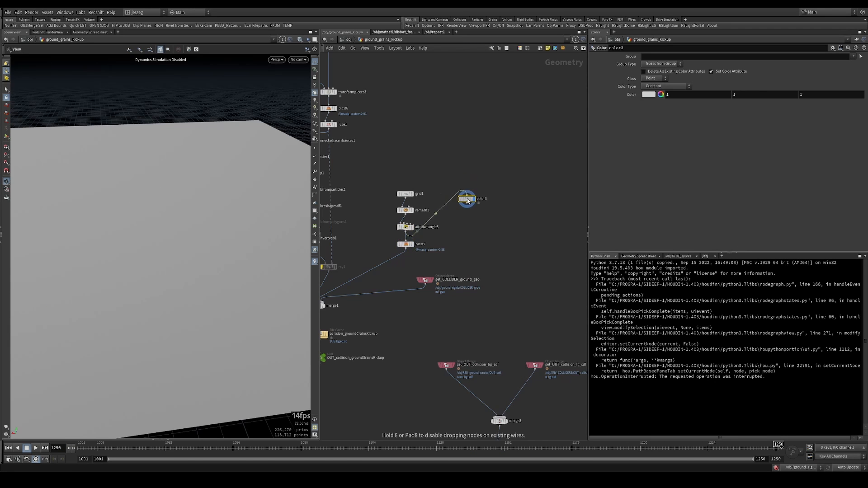
pyautogui.click(666, 86)
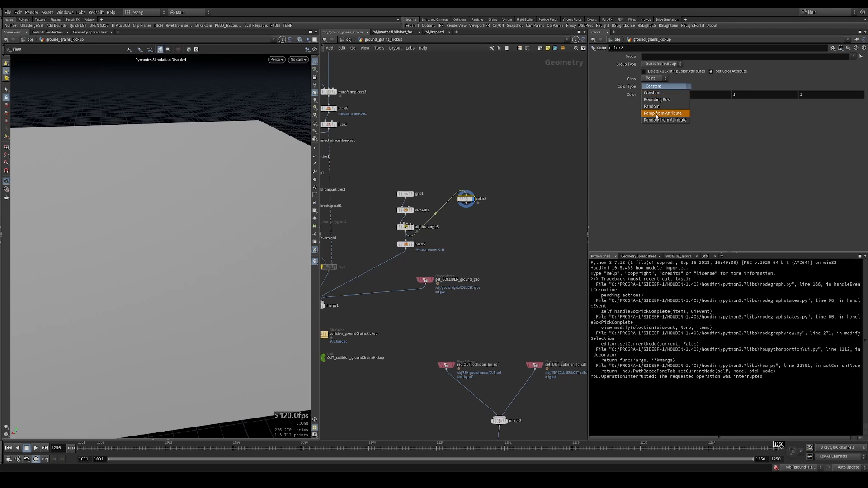
pyautogui.click(658, 114)
# Step: Copy the mask_center attribute name from attribwrangle5 into the Color node's attribute and apply a purple-to-red rainbow ramp preset
pyautogui.click(407, 227)
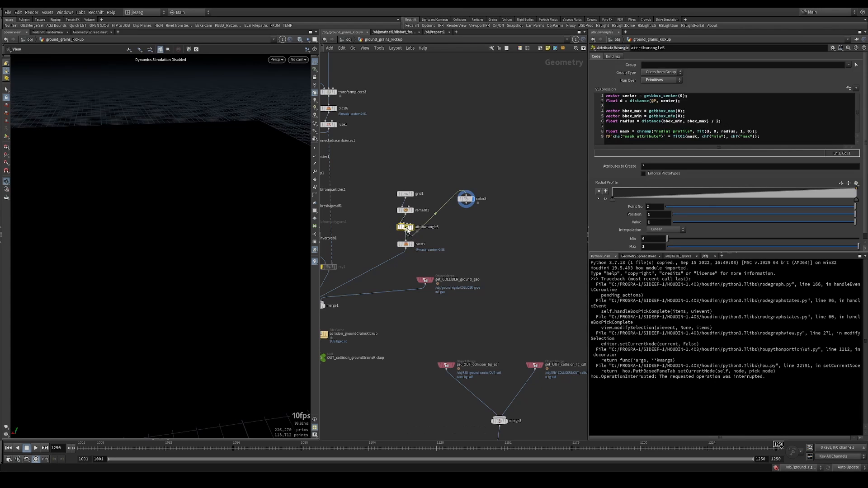
pyautogui.scroll(-1, 639, 188)
pyautogui.moveTo(670, 248); pyautogui.dragTo(639, 248)
pyautogui.hotkey('ctrl', 'c')
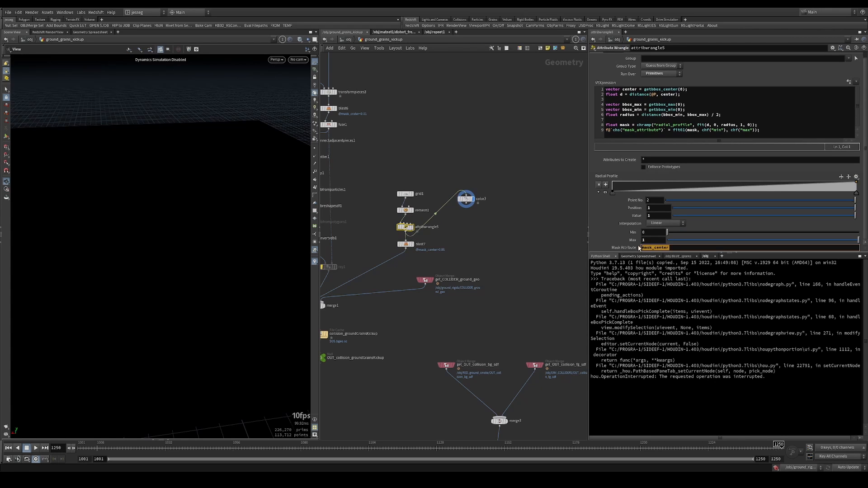
pyautogui.click(470, 199)
pyautogui.click(660, 94)
pyautogui.hotkey('ctrl', 'v')
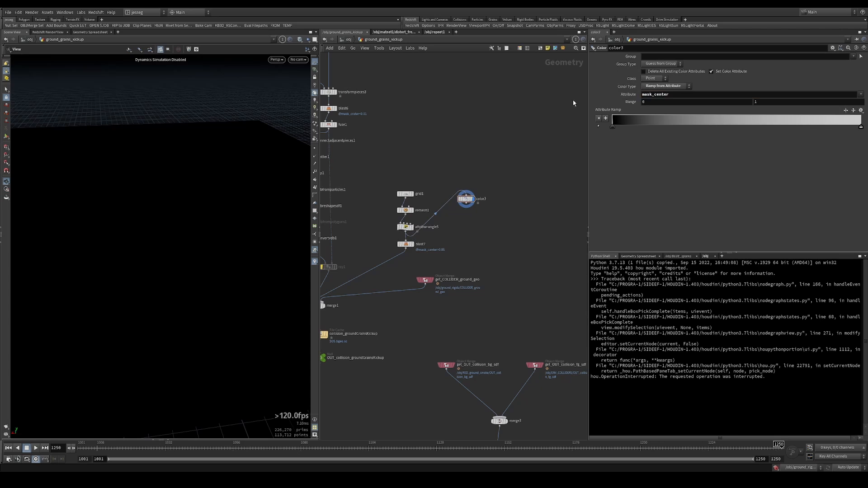
pyautogui.click(854, 110)
pyautogui.click(844, 152)
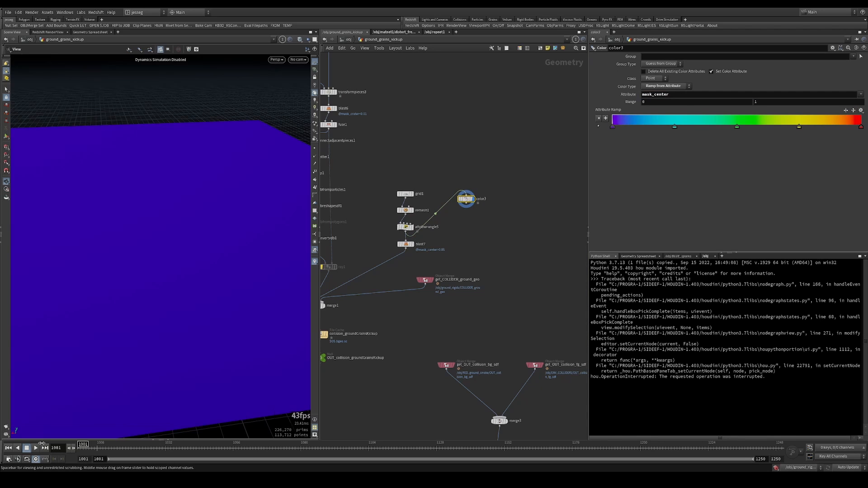
# Step: Check the settings of attribwrangle5, blast7 and color3 against each other and view the whole colored grid
pyautogui.click(406, 227)
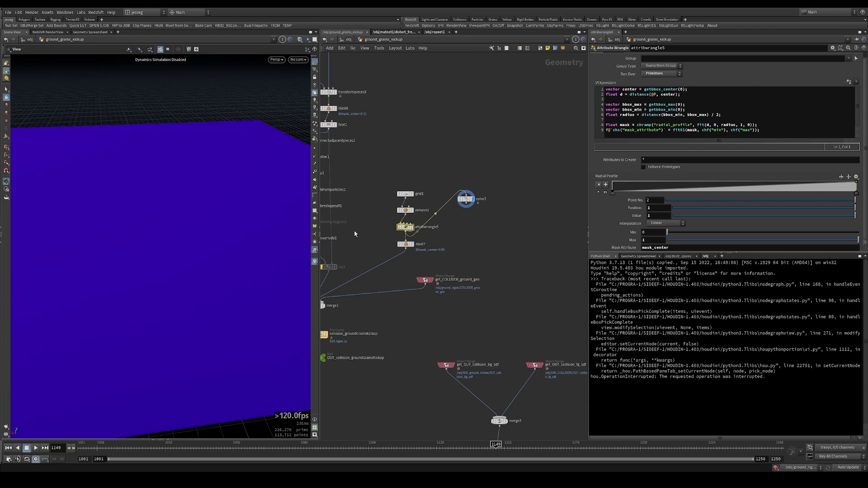
pyautogui.click(406, 244)
pyautogui.click(467, 199)
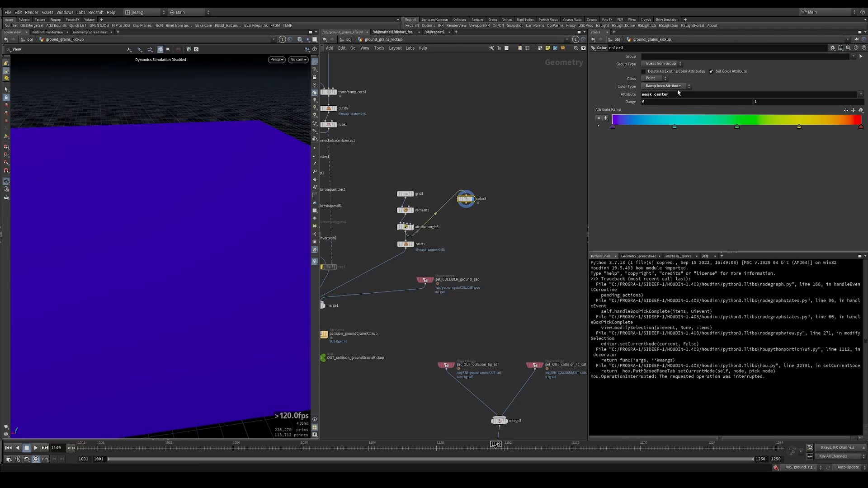
pyautogui.click(406, 227)
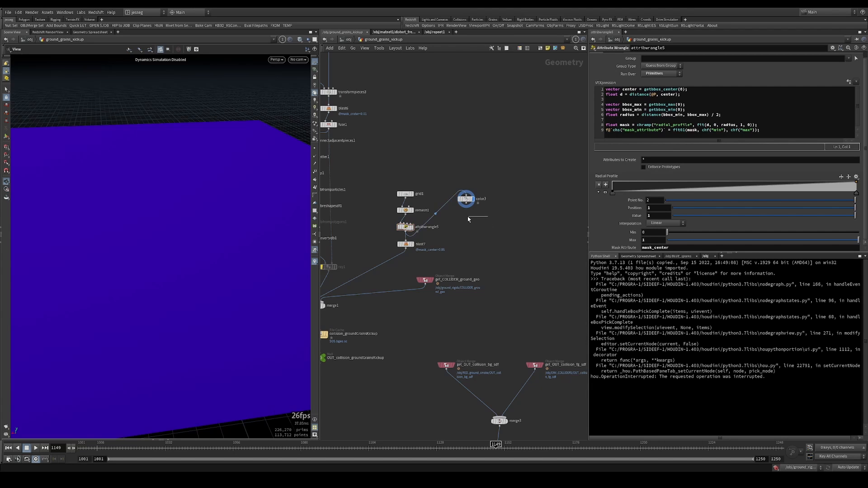
pyautogui.moveTo(166, 181); pyautogui.dragTo(93, 189, button='right')
pyautogui.moveTo(93, 188); pyautogui.dragTo(165, 197)
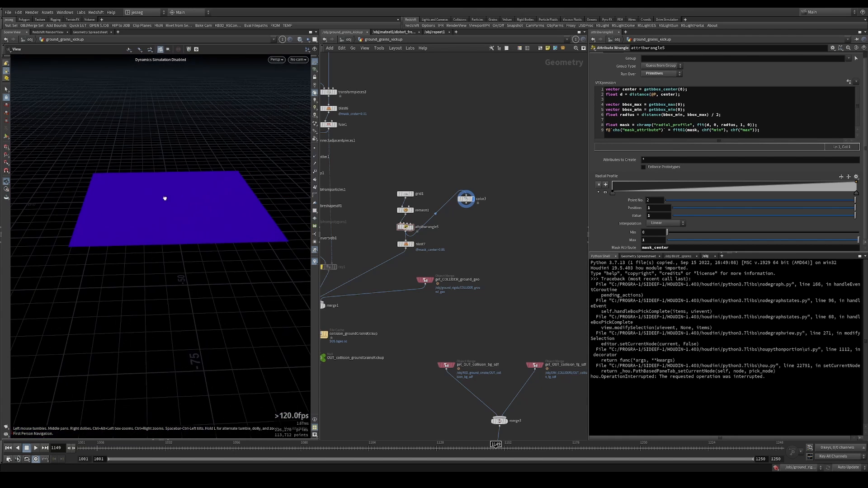
pyautogui.click(315, 262)
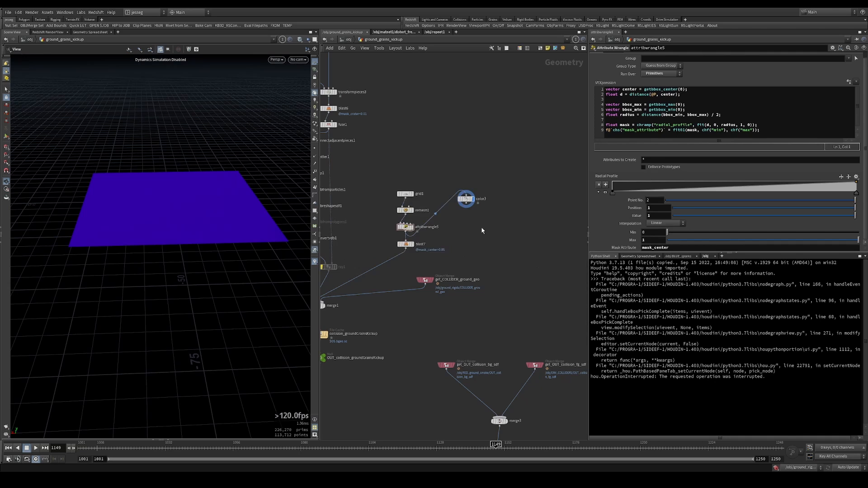
# Step: Recheck the attribute name in color3, blast7's group expression and the geometry info of attribwrangle5
pyautogui.click(466, 198)
pyautogui.click(685, 95)
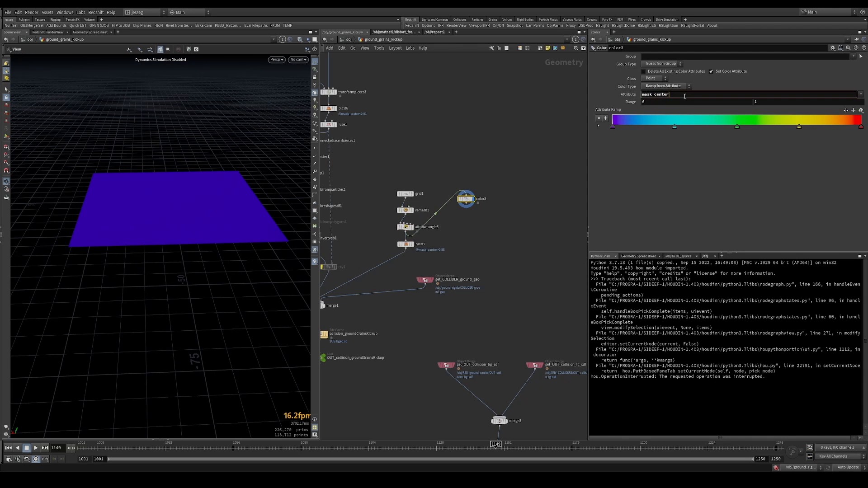
pyautogui.click(476, 245)
pyautogui.scroll(3, 413, 243)
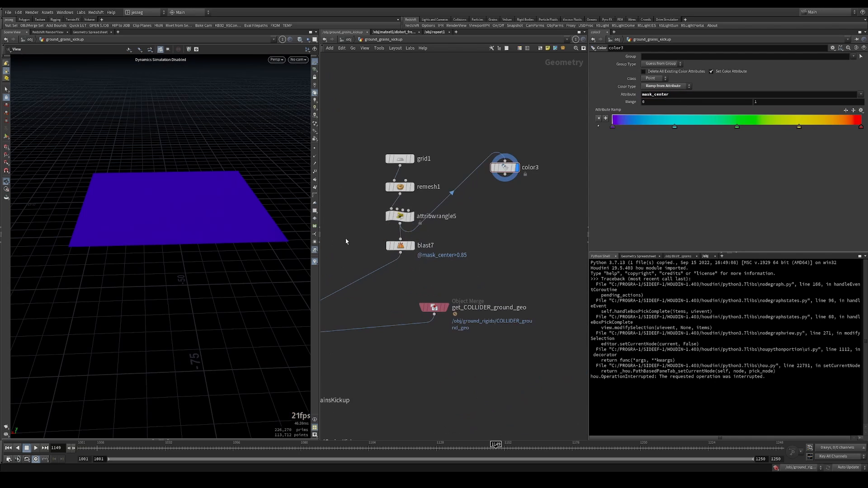
pyautogui.moveTo(346, 240); pyautogui.dragTo(429, 262)
pyautogui.middleClick(405, 218)
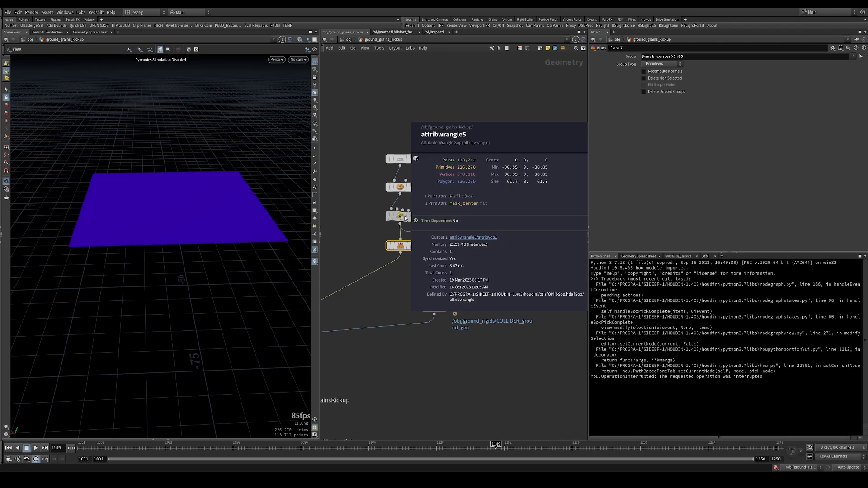
# Step: Check what attribwrangle5 runs over, keeping Primitives, and set the class of color3 to Primitive
pyautogui.click(402, 217)
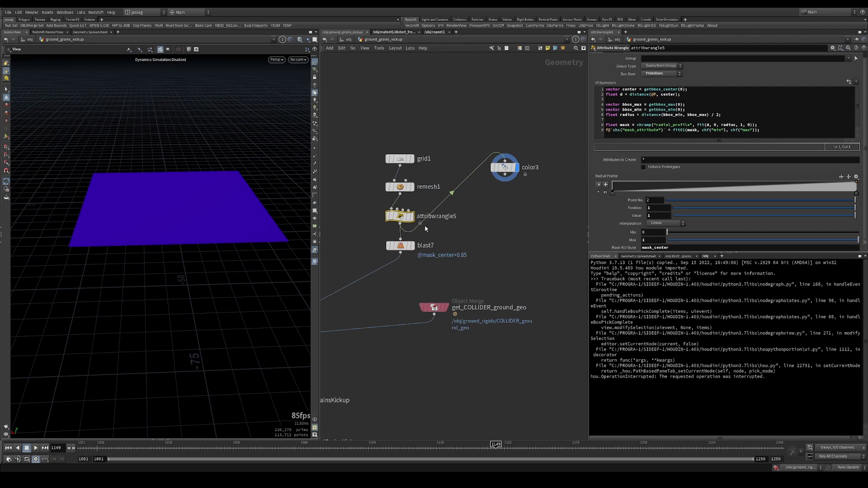
pyautogui.click(662, 74)
pyautogui.click(658, 87)
pyautogui.click(501, 167)
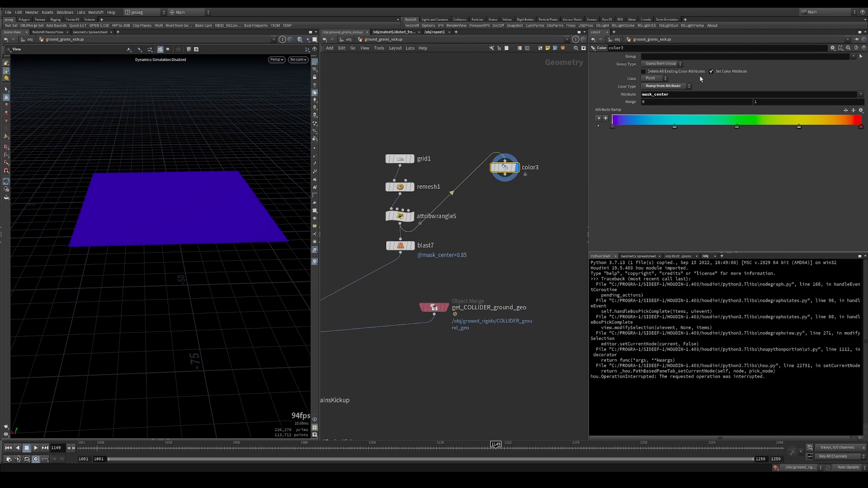
pyautogui.click(651, 80)
pyautogui.click(657, 94)
# Step: Examine the radial mask colors on the grid from above, and inspect the code in attribwrangle5
pyautogui.keyDown('alt'); pyautogui.moveTo(167, 198); pyautogui.dragTo(194, 235); pyautogui.keyUp('alt')
pyautogui.keyDown('alt'); pyautogui.moveTo(195, 235); pyautogui.dragTo(210, 217, button='right'); pyautogui.keyUp('alt')
pyautogui.click(400, 216)
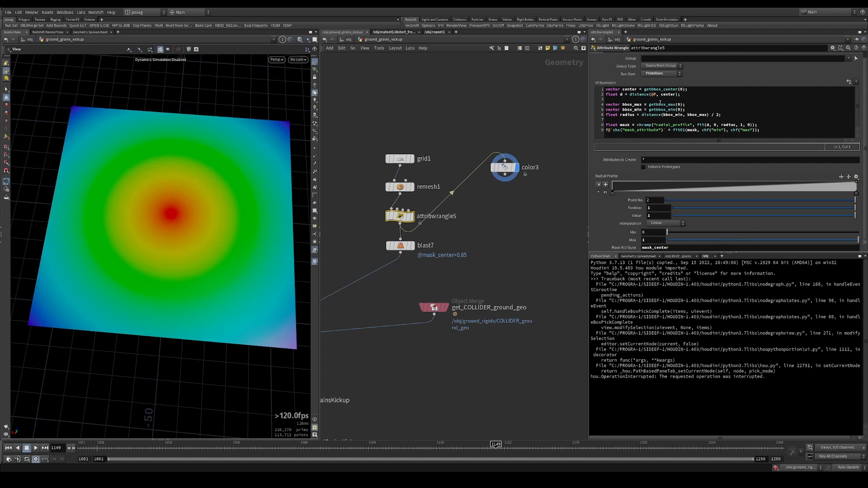
pyautogui.moveTo(223, 233); pyautogui.dragTo(215, 196)
pyautogui.scroll(2, 216, 196)
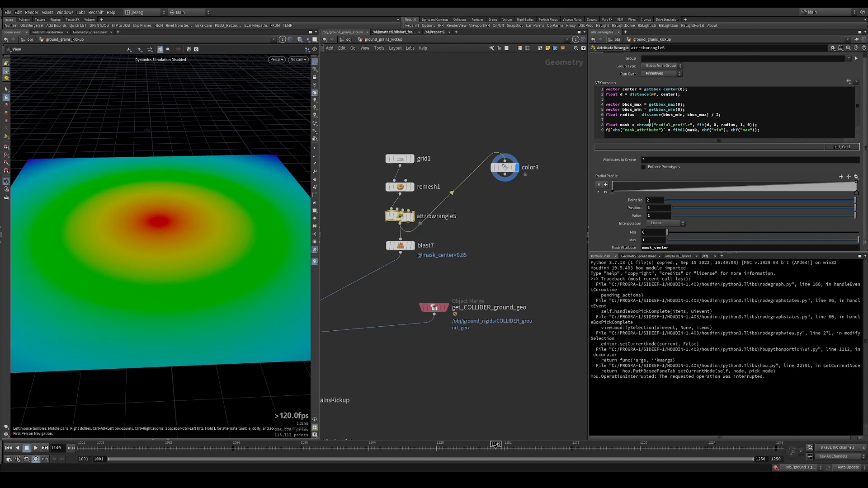
pyautogui.moveTo(494, 234); pyautogui.dragTo(496, 226)
pyautogui.moveTo(496, 226)
pyautogui.mouseDown(button='middle')
pyautogui.moveTo(493, 199)
pyautogui.moveTo(493, 213)
pyautogui.mouseUp(button='middle')
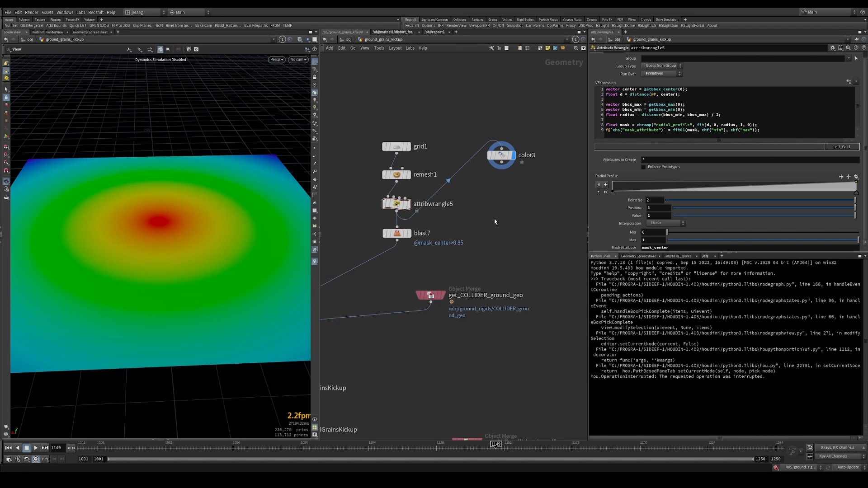
pyautogui.press('Tab')
pyautogui.write('m')
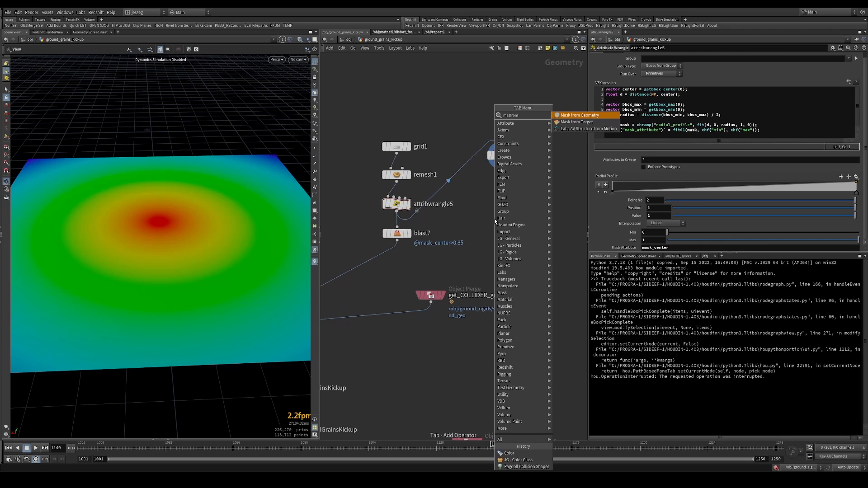
pyautogui.write('ask from')
pyautogui.press('Return')
pyautogui.click(495, 220)
pyautogui.press('Delete')
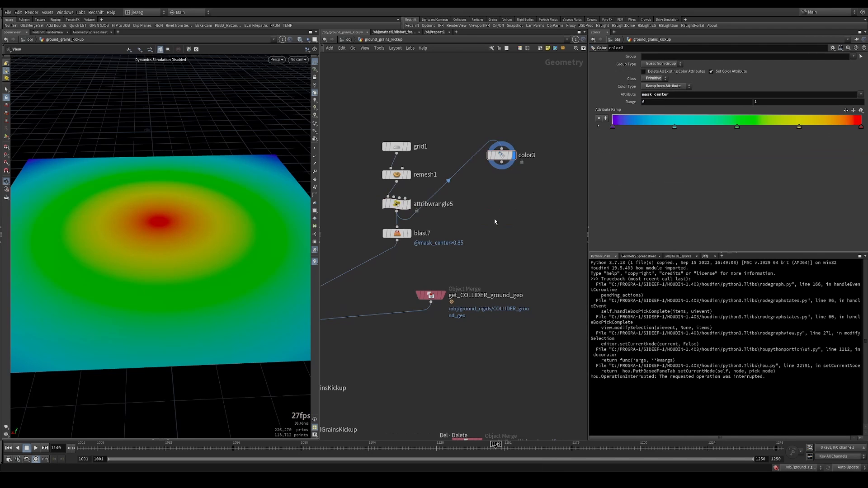
# Step: Add a Distance along Geometry node fed by remesh1 and display its result
pyautogui.press('Tab')
pyautogui.write('mask')
pyautogui.press('Return')
pyautogui.click(495, 221)
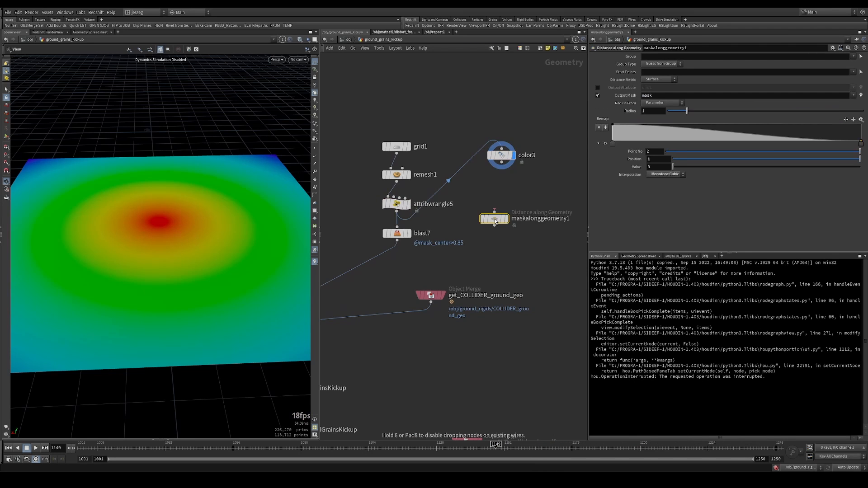
pyautogui.click(494, 211)
pyautogui.click(506, 204)
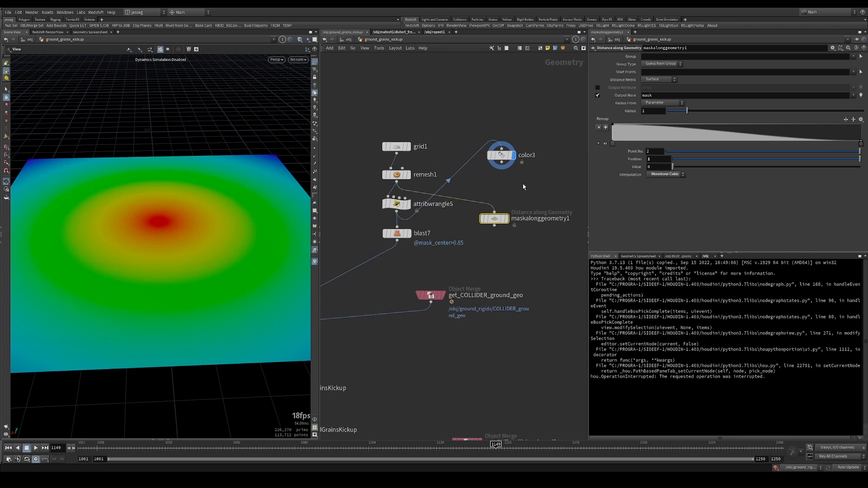
pyautogui.click(506, 219)
pyautogui.moveTo(497, 223); pyautogui.dragTo(503, 208)
pyautogui.moveTo(503, 207); pyautogui.dragTo(433, 188, button='middle')
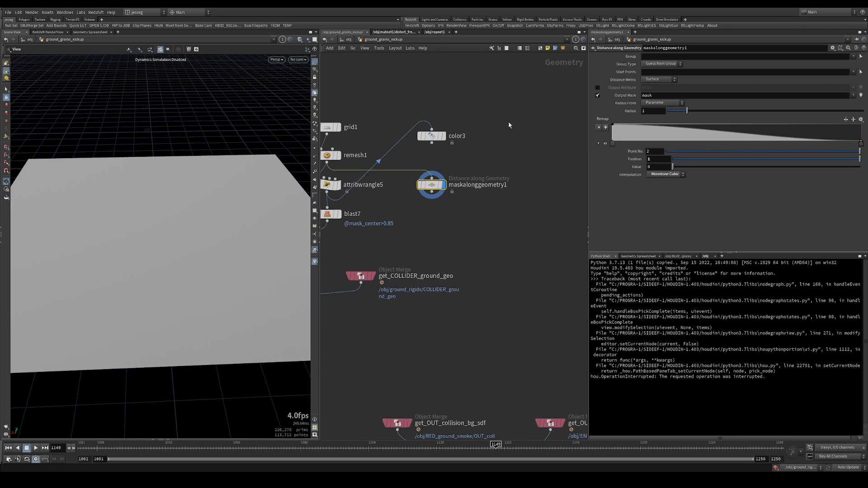
# Step: Name the output mask of maskalonggeometry1 mask_center and shift the node slightly down in the network
pyautogui.click(693, 96)
pyautogui.write('mask_center')
pyautogui.press('Return')
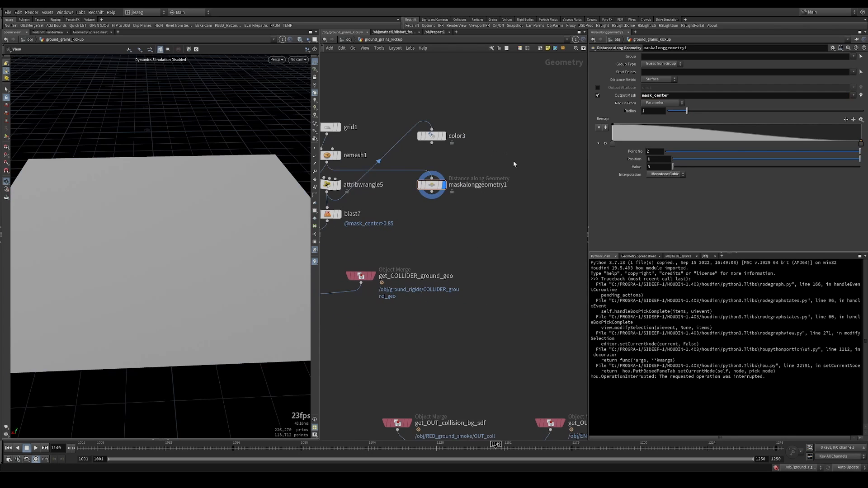
pyautogui.middleClick(432, 189)
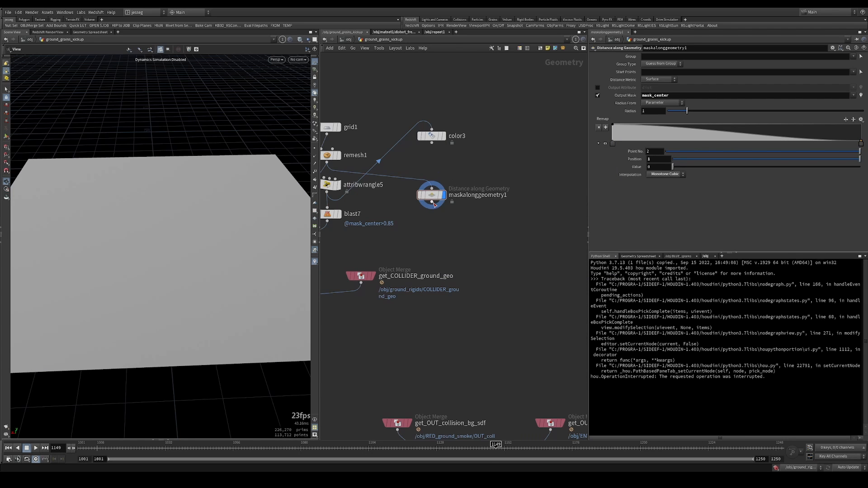
# Step: Add an Attribute Promote node after maskalonggeometry1 that promotes mask_center from points to the Primitive class
pyautogui.press('Tab')
pyautogui.write('attprom')
pyautogui.press('Return')
pyautogui.click(436, 229)
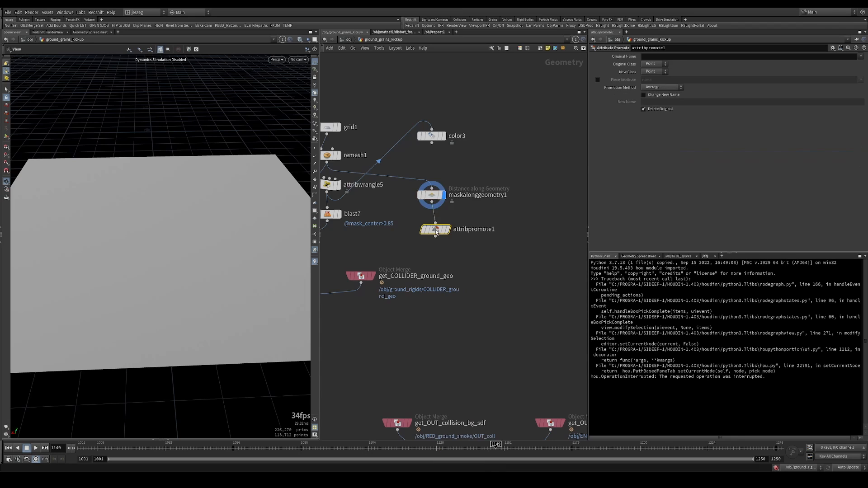
pyautogui.click(649, 84)
pyautogui.click(654, 71)
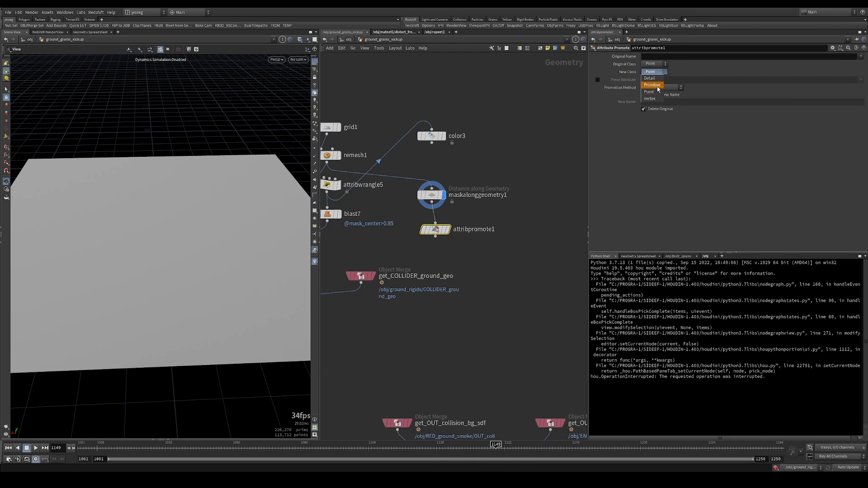
pyautogui.click(652, 84)
pyautogui.click(669, 57)
pyautogui.write('mask_center')
pyautogui.click(500, 237)
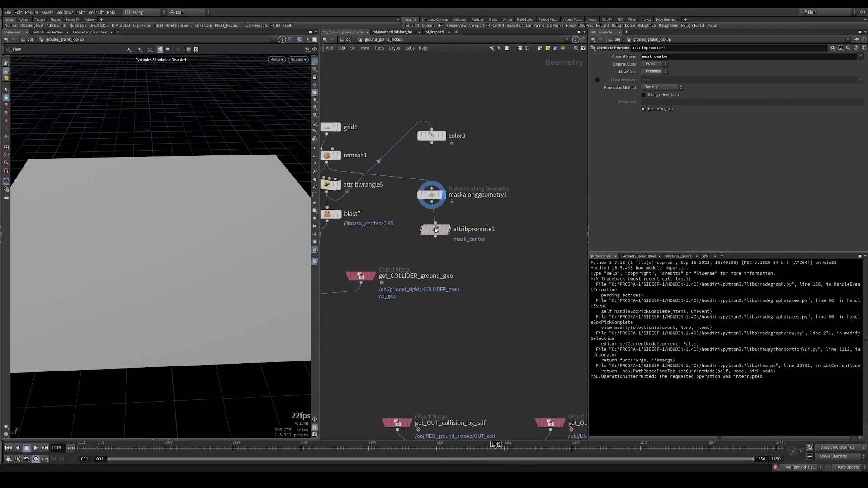
# Step: Align attribpromote1 under maskalonggeometry1, feed color3 from it instead of attribwrangle5, and place color3 beside it
pyautogui.moveTo(435, 230); pyautogui.dragTo(432, 222)
pyautogui.moveTo(432, 129); pyautogui.dragTo(432, 229)
pyautogui.moveTo(432, 135)
pyautogui.mouseDown()
pyautogui.moveTo(519, 202)
pyautogui.moveTo(523, 225)
pyautogui.mouseUp()
pyautogui.moveTo(546, 213); pyautogui.dragTo(520, 253)
# Step: Pick a small cluster of points at the grid's center as the start points of maskalonggeometry1
pyautogui.click(470, 196)
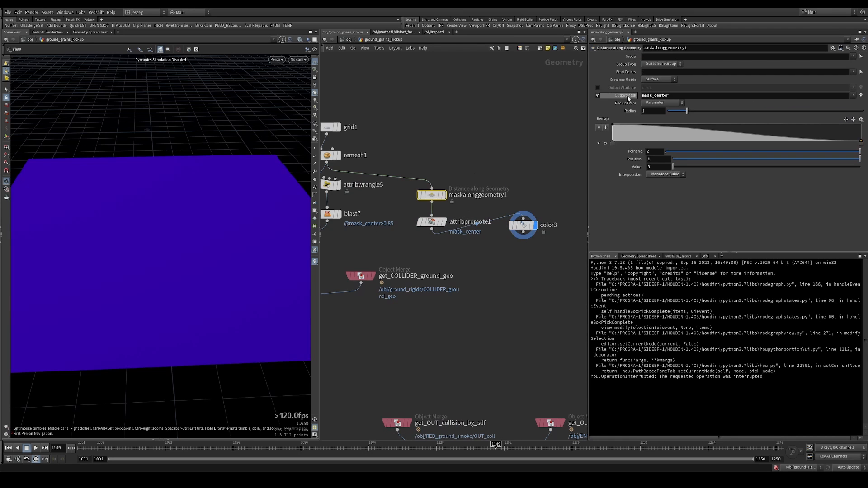
pyautogui.click(861, 72)
pyautogui.moveTo(168, 234)
pyautogui.keyDown('alt'); pyautogui.mouseDown()
pyautogui.moveTo(147, 248)
pyautogui.moveTo(171, 241)
pyautogui.mouseUp(); pyautogui.keyUp('alt')
pyautogui.scroll(-2, 147, 248)
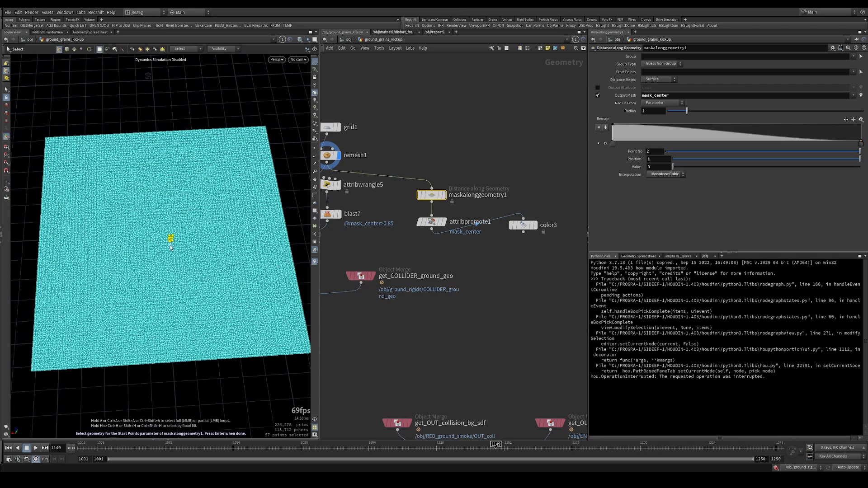
pyautogui.press('Return')
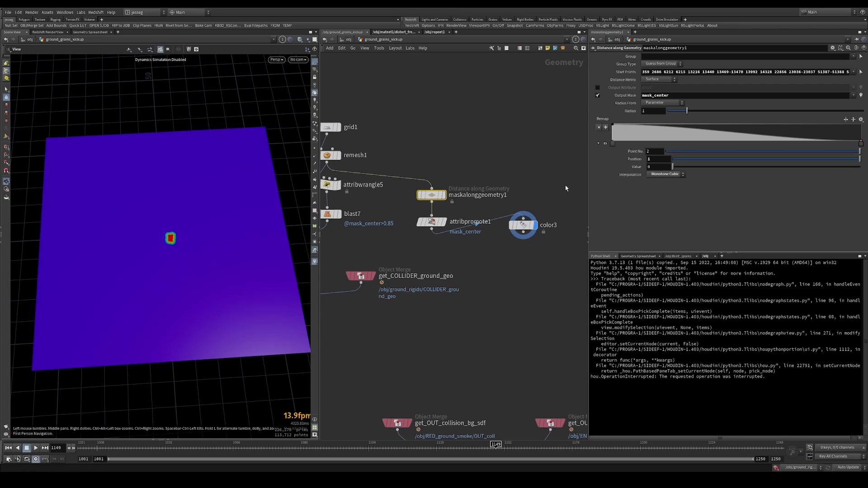
# Step: Raise the radius of maskalonggeometry1 to about 48.1 so the mask spreads across the grid
pyautogui.moveTo(175, 239); pyautogui.dragTo(175, 212)
pyautogui.click(504, 195)
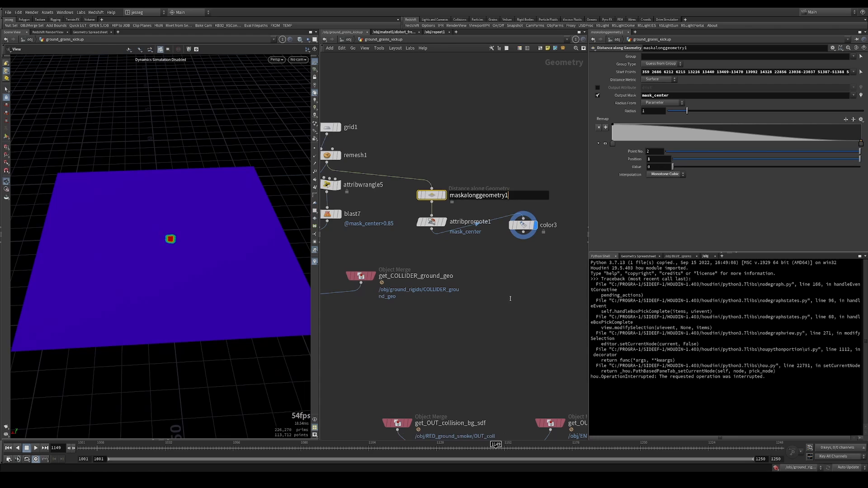
pyautogui.moveTo(472, 212); pyautogui.dragTo(432, 192)
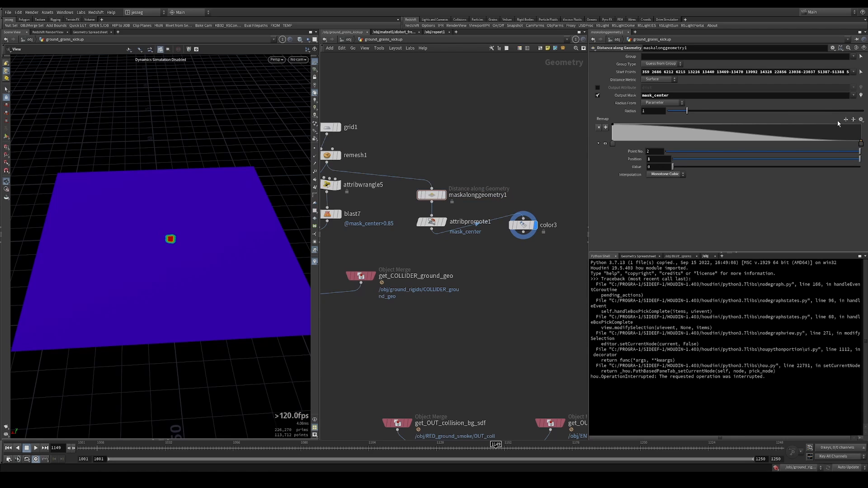
pyautogui.moveTo(716, 113); pyautogui.dragTo(865, 111)
pyautogui.moveTo(644, 110); pyautogui.dragTo(737, 142, button='middle')
# Step: Compare both masks by wiring color3 to attribwrangle5 and back to attribpromote1
pyautogui.moveTo(397, 226); pyautogui.dragTo(404, 221, button='middle')
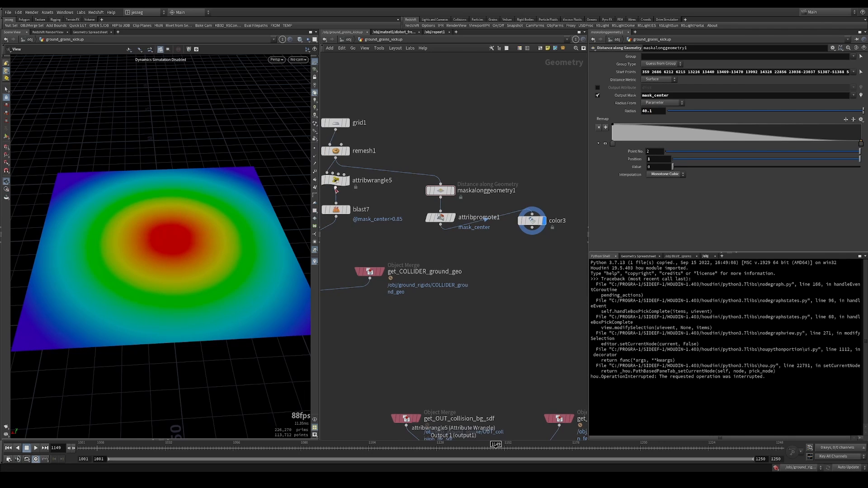
pyautogui.click(532, 213)
pyautogui.click(337, 188)
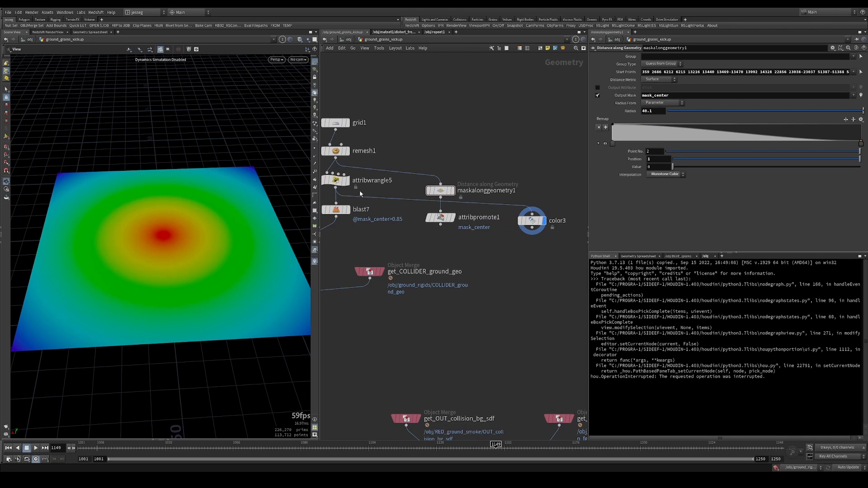
pyautogui.click(442, 224)
pyautogui.click(521, 215)
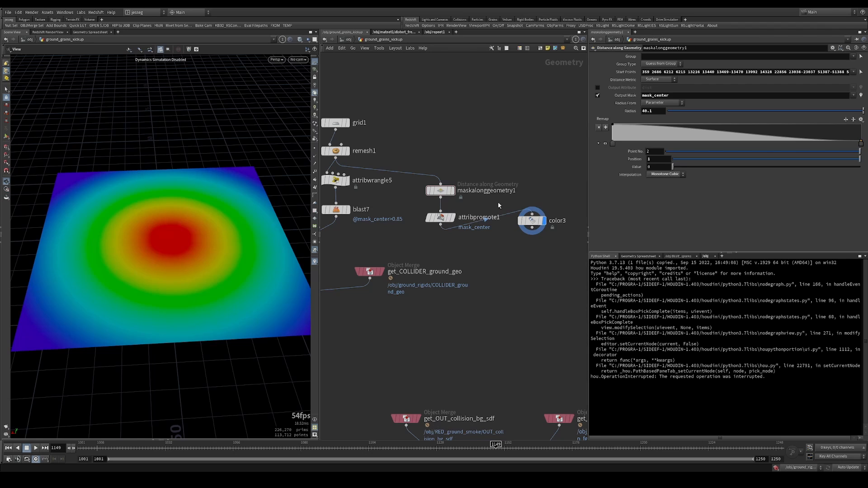
# Step: Move maskalonggeometry1 and attribpromote1 up level with attribwrangle5 and blast7, and review the settings of both mask setups
pyautogui.moveTo(459, 140); pyautogui.dragTo(426, 266)
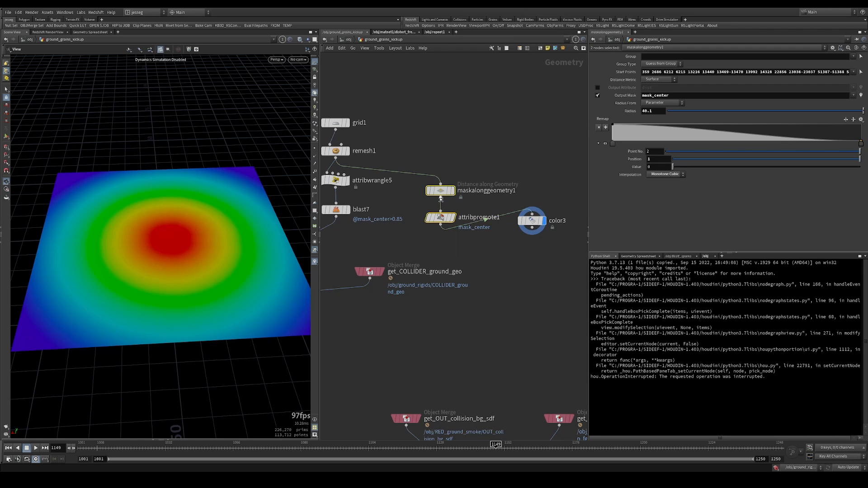
pyautogui.moveTo(398, 198); pyautogui.dragTo(422, 199, button='middle')
pyautogui.click(364, 181)
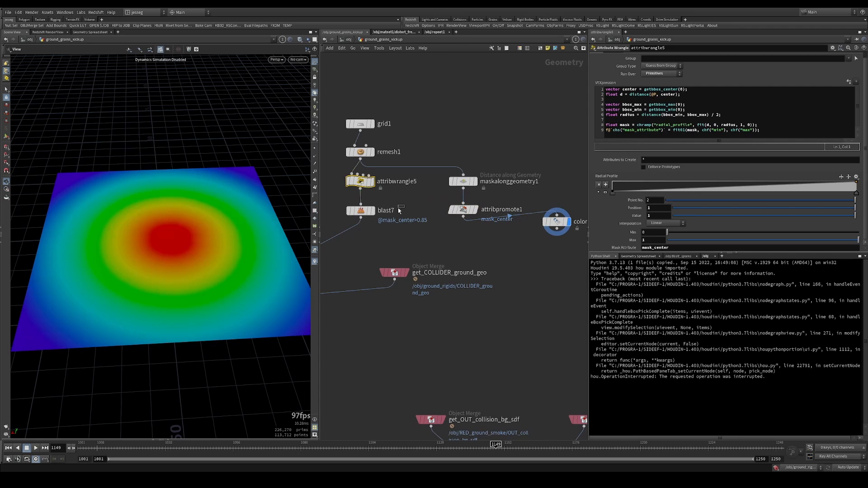
pyautogui.moveTo(406, 202); pyautogui.dragTo(568, 175, button='middle')
pyautogui.click(499, 170)
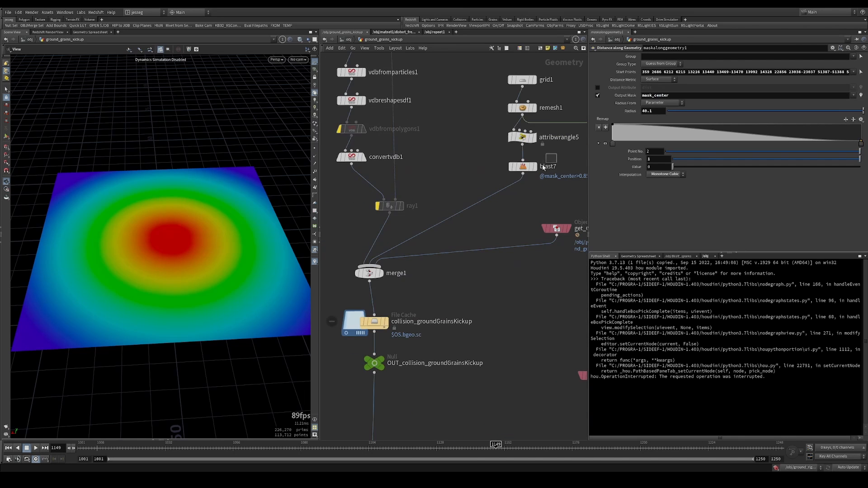
# Step: Display blast7, examine the hole cut in the grid up close, and recheck the code in attribwrangle5
pyautogui.moveTo(543, 166); pyautogui.dragTo(500, 190)
pyautogui.press('r')
pyautogui.moveTo(463, 239); pyautogui.dragTo(418, 240, button='middle')
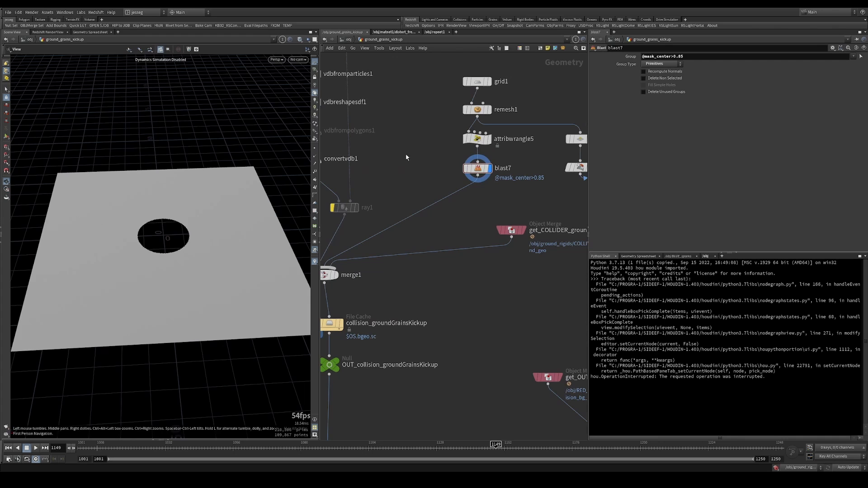
pyautogui.click(477, 138)
pyautogui.scroll(5, 311, 172)
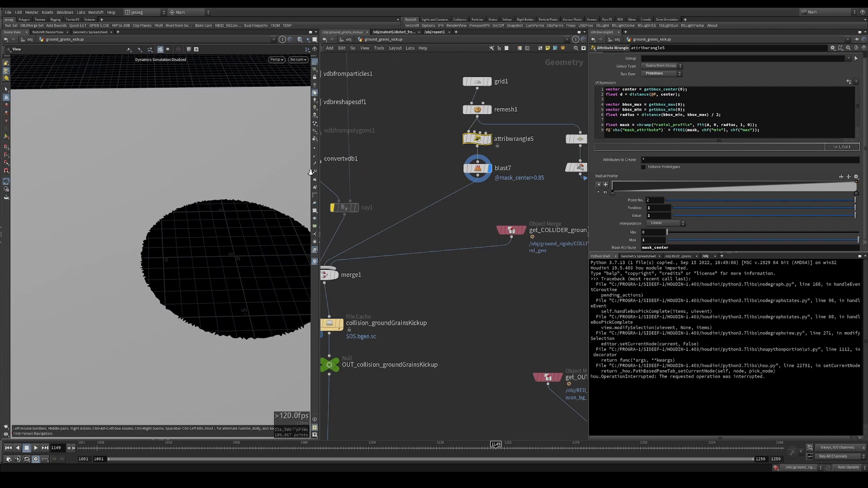
pyautogui.scroll(-4, 207, 193)
pyautogui.moveTo(208, 194); pyautogui.dragTo(248, 178)
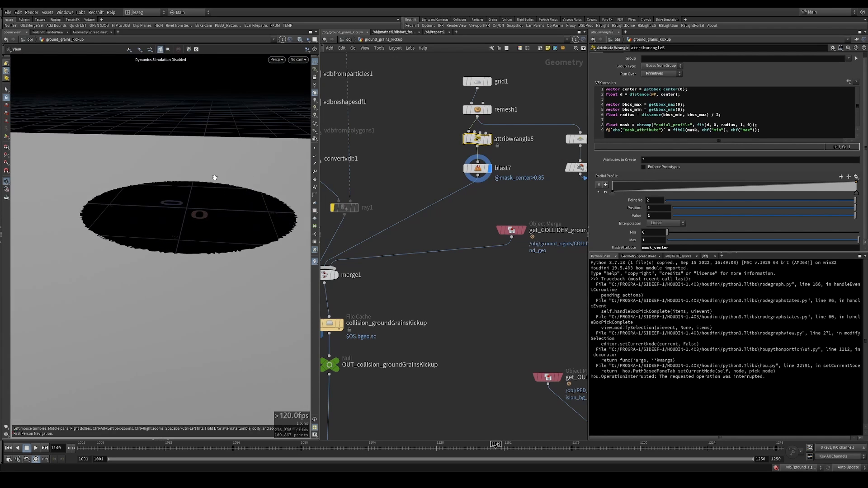
pyautogui.scroll(-2, 396, 195)
# Step: Display get_COLLIDER_ground_geo and examine the crater collision mesh from the side and from farther away
pyautogui.press('r')
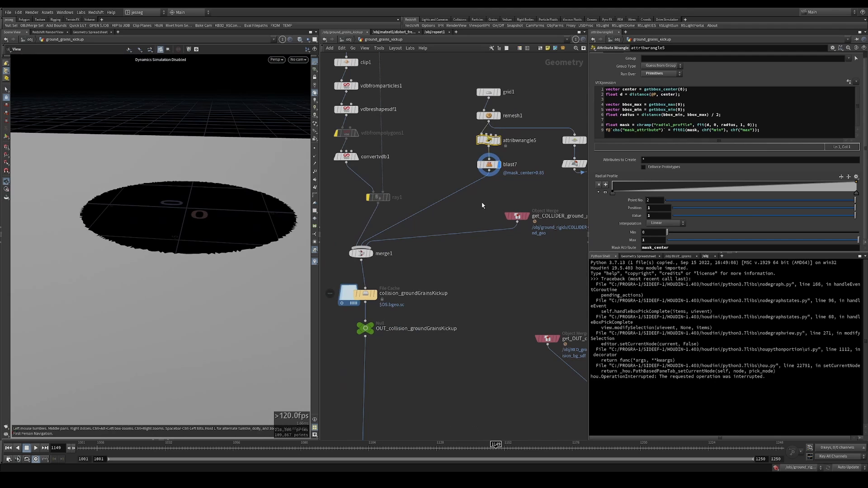
pyautogui.moveTo(481, 201); pyautogui.dragTo(524, 224)
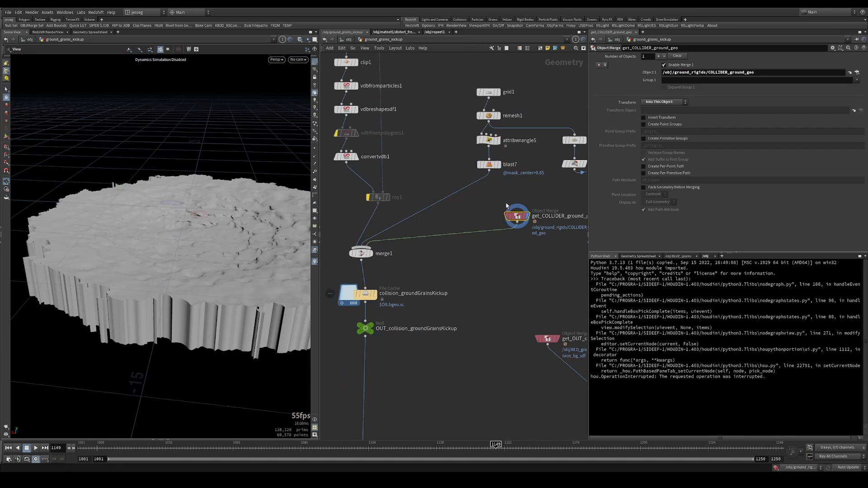
pyautogui.moveTo(166, 225)
pyautogui.mouseDown()
pyautogui.moveTo(168, 212)
pyautogui.moveTo(172, 230)
pyautogui.mouseUp()
pyautogui.moveTo(525, 250); pyautogui.dragTo(492, 252, button='middle')
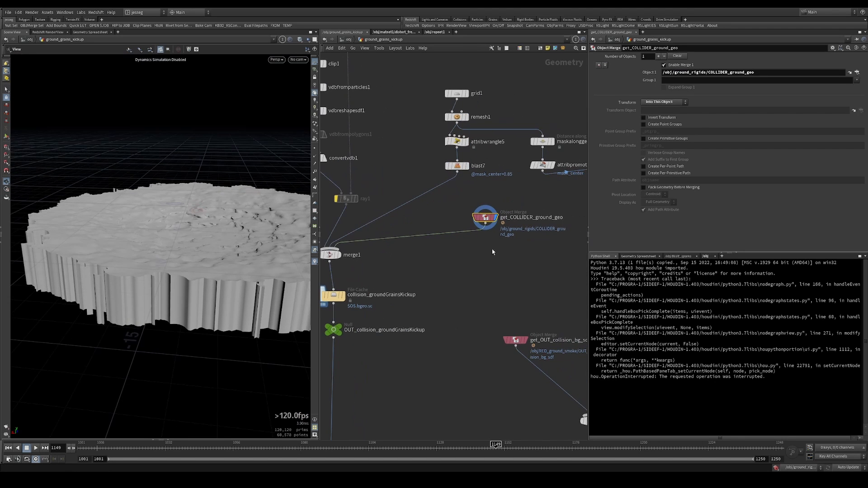
pyautogui.moveTo(209, 203); pyautogui.dragTo(167, 185)
pyautogui.scroll(-3, 181, 253)
pyautogui.moveTo(186, 240); pyautogui.dragTo(199, 236)
# Step: Display merge1 and examine how the crater mesh fits into the hole of the surrounding ground plane
pyautogui.moveTo(409, 253); pyautogui.dragTo(439, 240, button='middle')
pyautogui.click(386, 245)
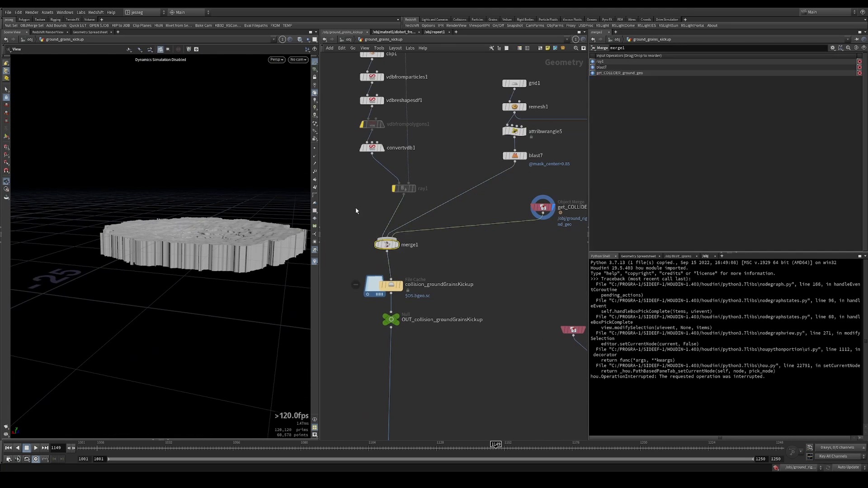
pyautogui.moveTo(208, 237); pyautogui.dragTo(328, 168)
pyautogui.moveTo(241, 246); pyautogui.dragTo(231, 265)
pyautogui.moveTo(456, 267); pyautogui.dragTo(461, 221, button='middle')
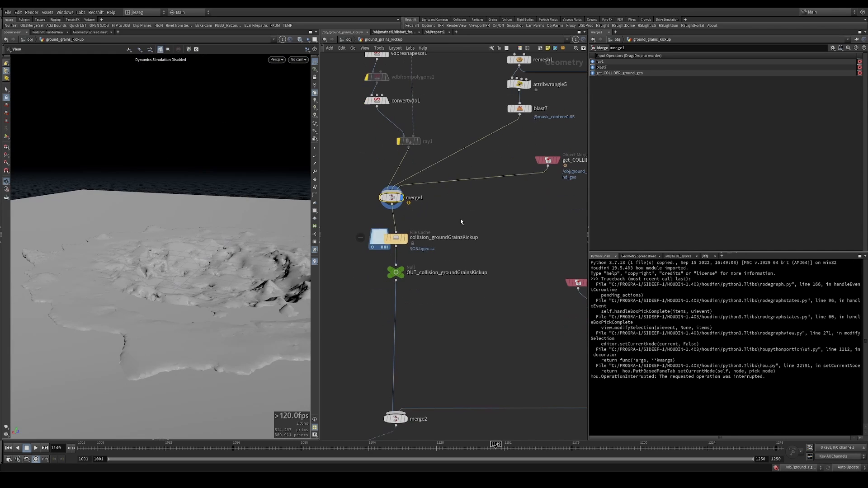
# Step: Display the collision_groundGrainsKickup file cache and check its caching settings
pyautogui.moveTo(461, 221); pyautogui.dragTo(351, 262)
pyautogui.press('r')
pyautogui.scroll(-5, 468, 316)
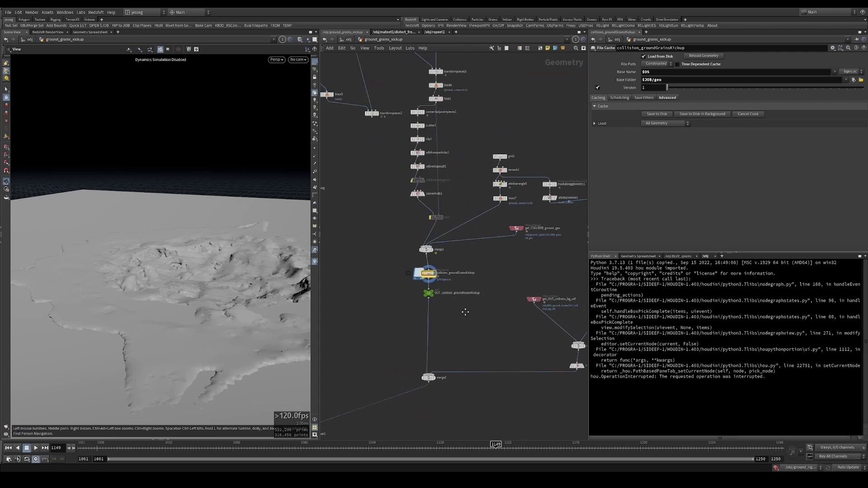
# Step: Display get_OUT_collision_bg_sdf and get_OUT_collision_fg_sdf in turn to examine the additional collision sources feeding merge3
pyautogui.moveTo(465, 312); pyautogui.dragTo(485, 242, button='middle')
pyautogui.scroll(4, 390, 245)
pyautogui.moveTo(397, 254); pyautogui.dragTo(438, 201)
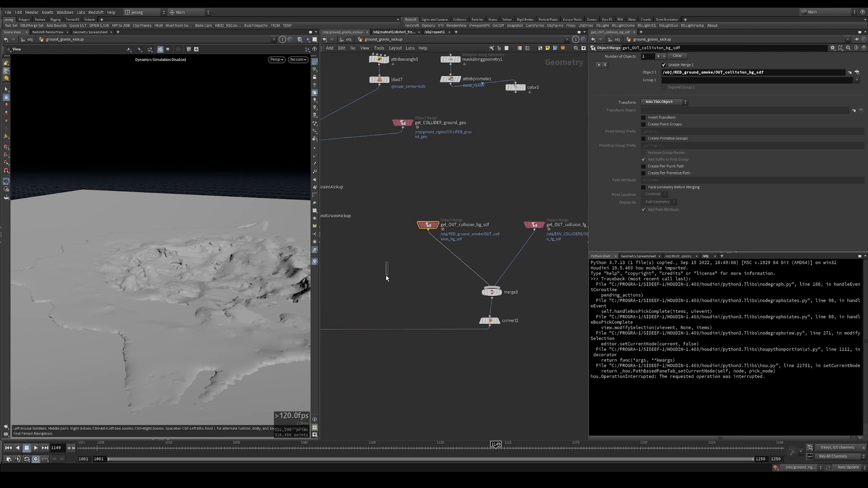
pyautogui.press('r')
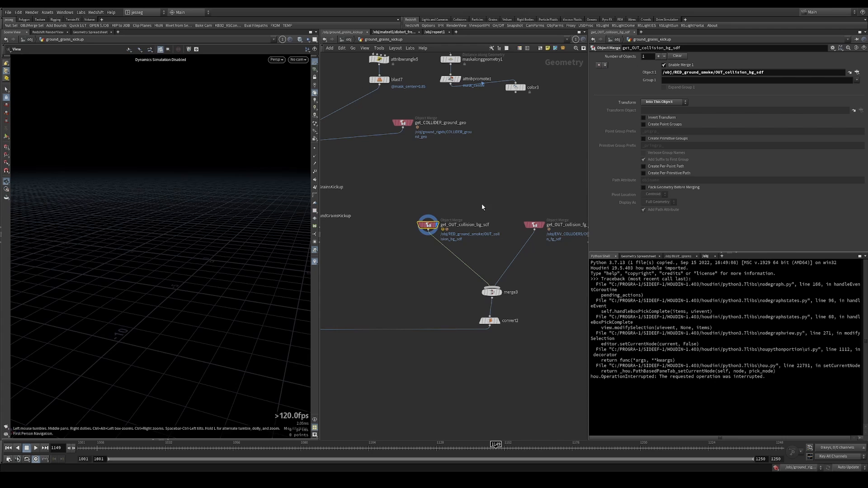
pyautogui.moveTo(399, 302); pyautogui.dragTo(337, 316, button='middle')
pyautogui.press('r')
pyautogui.moveTo(436, 217); pyautogui.dragTo(562, 289)
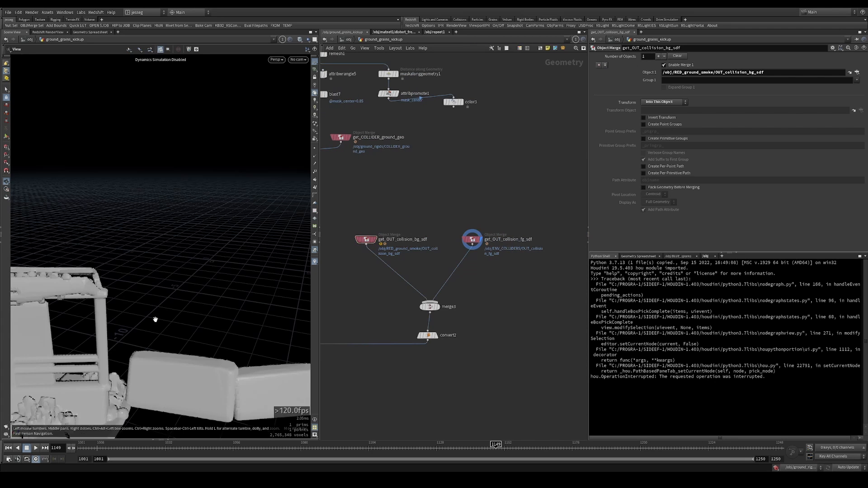
# Step: Examine the get_OUT_collision_fg_sdf colliders from several angles and check the node's merged object path
pyautogui.moveTo(155, 320); pyautogui.dragTo(136, 319, button='right')
pyautogui.moveTo(136, 319); pyautogui.dragTo(192, 323)
pyautogui.moveTo(192, 322); pyautogui.dragTo(256, 319, button='right')
pyautogui.moveTo(240, 322); pyautogui.dragTo(301, 326)
pyautogui.moveTo(301, 327); pyautogui.dragTo(244, 333, button='right')
pyautogui.moveTo(244, 332); pyautogui.dragTo(231, 297)
pyautogui.moveTo(558, 270); pyautogui.dragTo(444, 177)
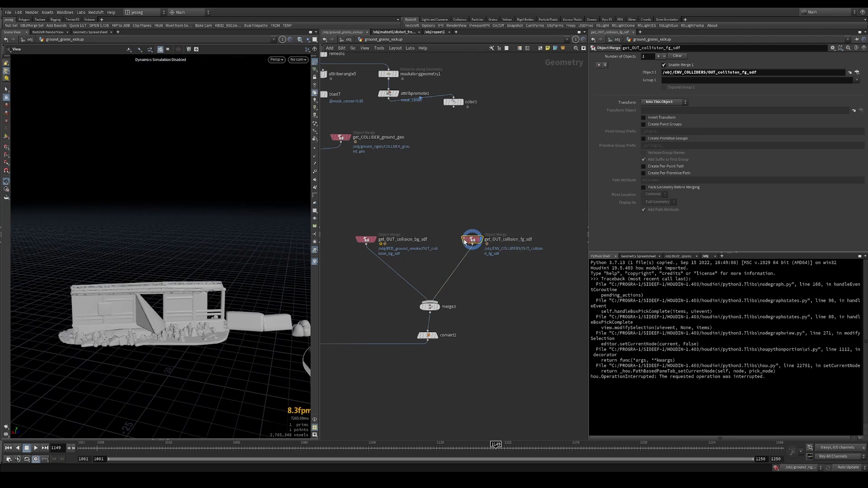
pyautogui.moveTo(465, 243); pyautogui.dragTo(468, 243)
pyautogui.moveTo(218, 269); pyautogui.dragTo(212, 318)
# Step: Select vellumsolver1 above the sim_groundGrainsKickup_pts cache and check its grain collision, simulation and force settings
pyautogui.moveTo(376, 316); pyautogui.dragTo(585, 293, button='middle')
pyautogui.scroll(-5, 455, 284)
pyautogui.moveTo(431, 315); pyautogui.dragTo(494, 330, button='middle')
pyautogui.scroll(2, 494, 329)
pyautogui.moveTo(502, 369); pyautogui.dragTo(462, 226, button='middle')
pyautogui.scroll(6, 456, 268)
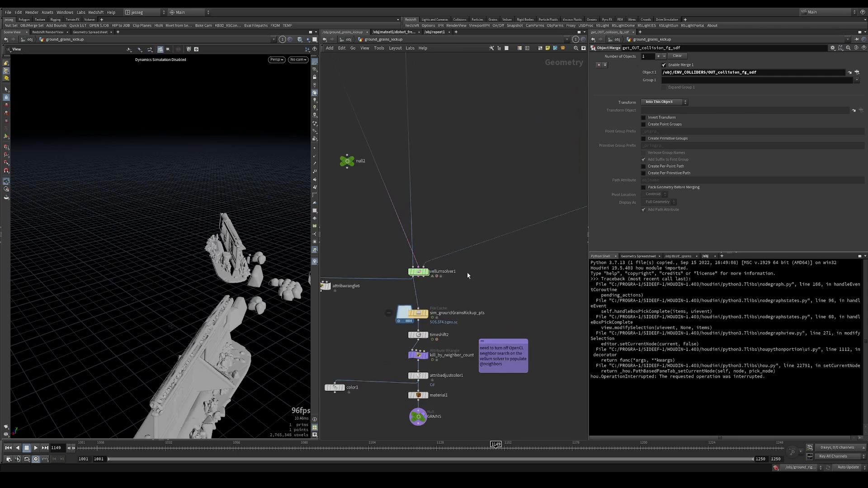
pyautogui.click(430, 270)
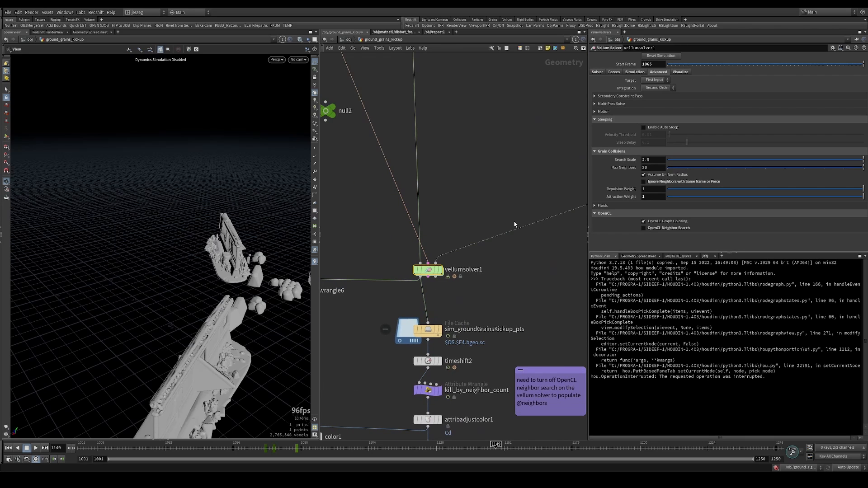
pyautogui.click(673, 74)
pyautogui.click(635, 72)
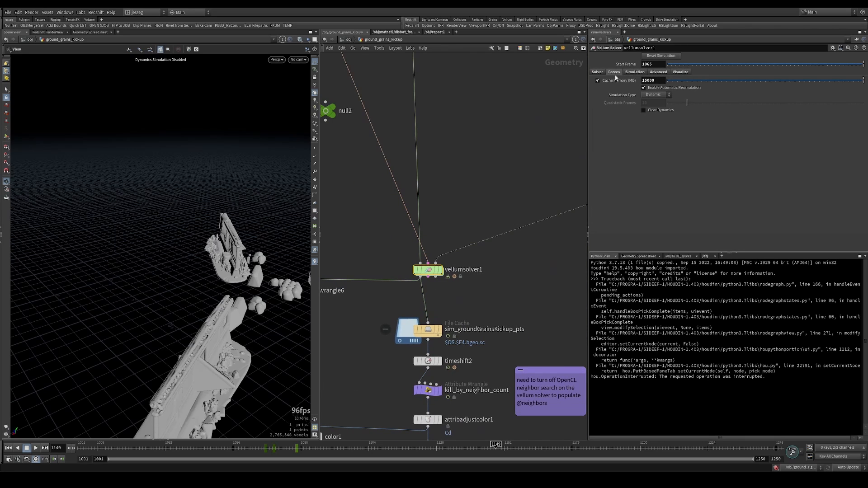
pyautogui.click(615, 74)
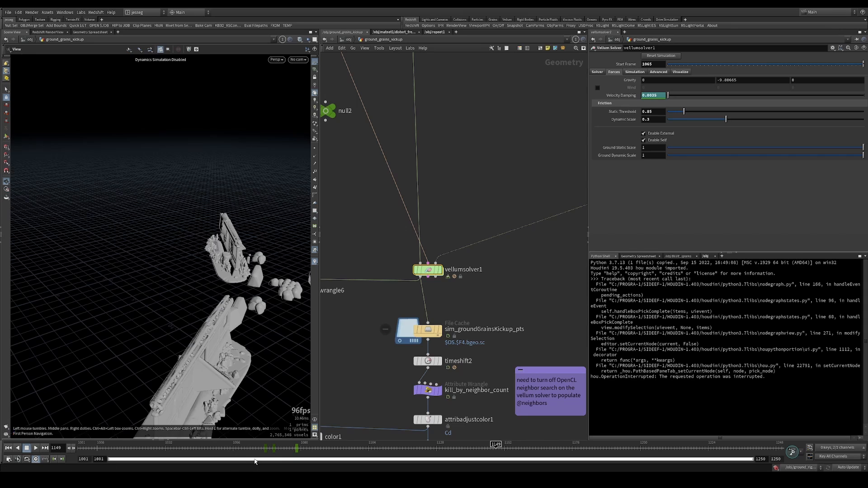
# Step: Go to the first frame and open the animated Velocity Damping channel of vellumsolver1 in the Animation Editor
pyautogui.moveTo(276, 448); pyautogui.dragTo(222, 448)
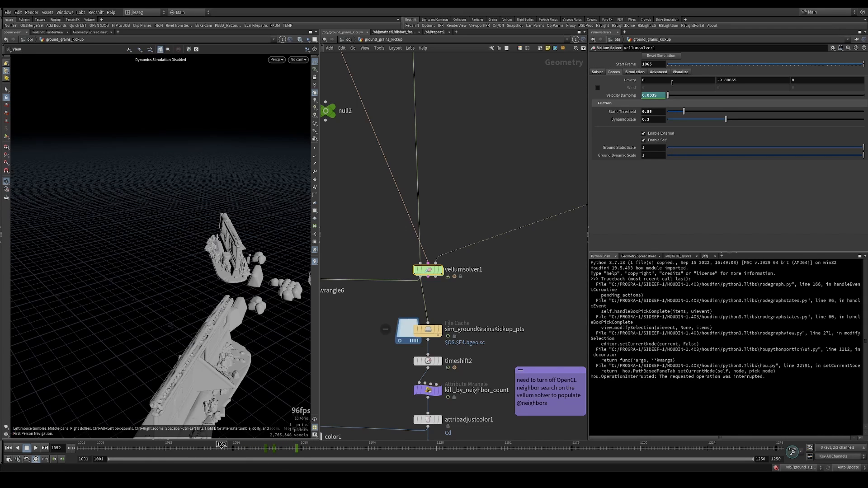
pyautogui.hotkey('ctrl', 'Up')
pyautogui.click(598, 72)
pyautogui.click(615, 72)
pyautogui.keyDown('shift'); pyautogui.click(655, 94); pyautogui.keyUp('shift')
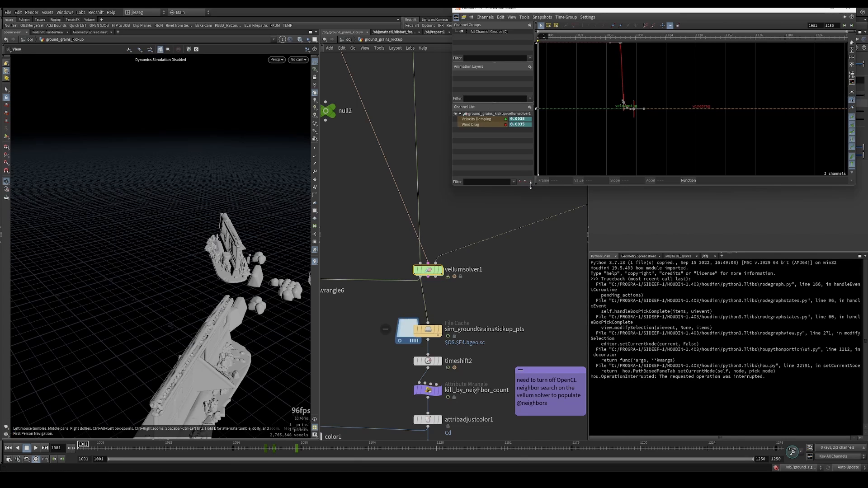
# Step: Examine how the Velocity Damping and Wind Drag curves fall off over the frames, and close the Animation Editor
pyautogui.moveTo(575, 38); pyautogui.dragTo(599, 39)
pyautogui.click(637, 44)
pyautogui.moveTo(631, 163); pyautogui.dragTo(599, 115)
pyautogui.moveTo(597, 39); pyautogui.dragTo(590, 99)
pyautogui.moveTo(632, 164); pyautogui.dragTo(584, 135)
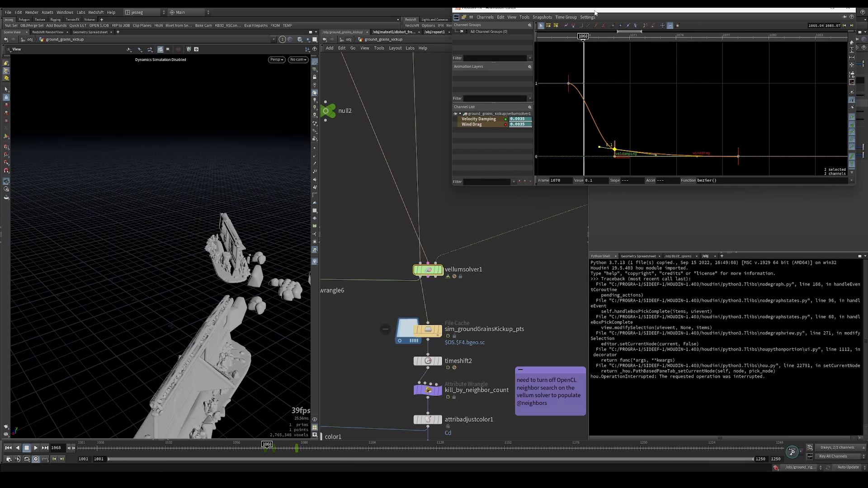
pyautogui.moveTo(597, 14); pyautogui.dragTo(459, 249)
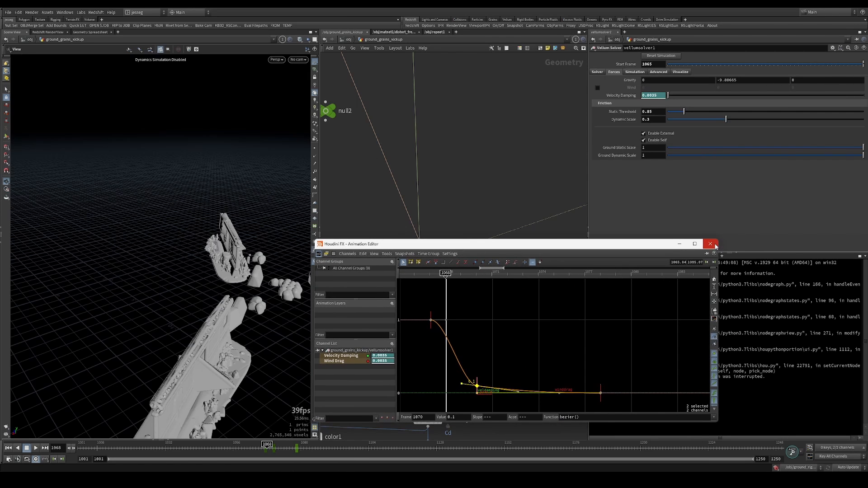
pyautogui.click(716, 245)
# Step: Display the sim_groundGrainsKickup_pts cache and scrub through the frames to examine the kicked-up grain points
pyautogui.moveTo(495, 293); pyautogui.dragTo(494, 252, button='middle')
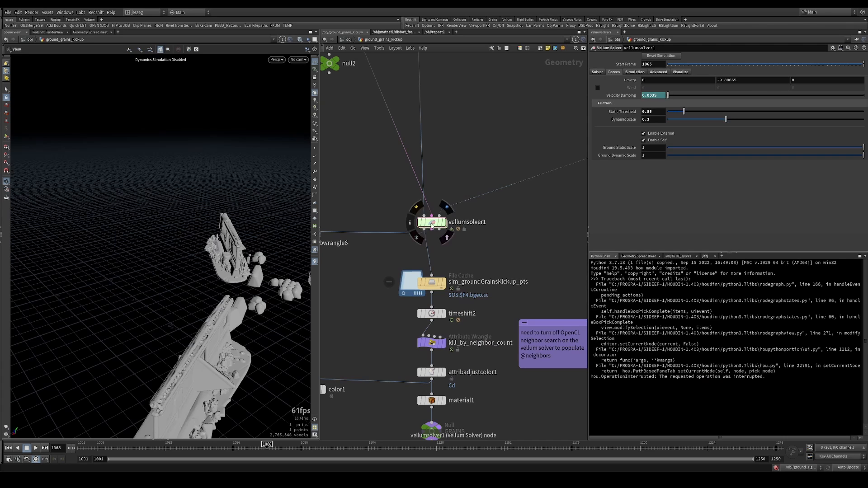
pyautogui.scroll(-2, 460, 280)
pyautogui.click(452, 297)
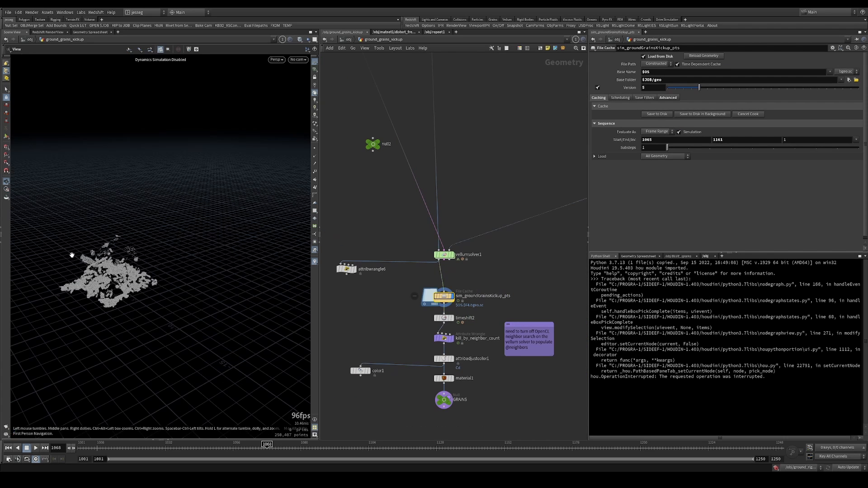
pyautogui.moveTo(107, 249); pyautogui.dragTo(148, 391)
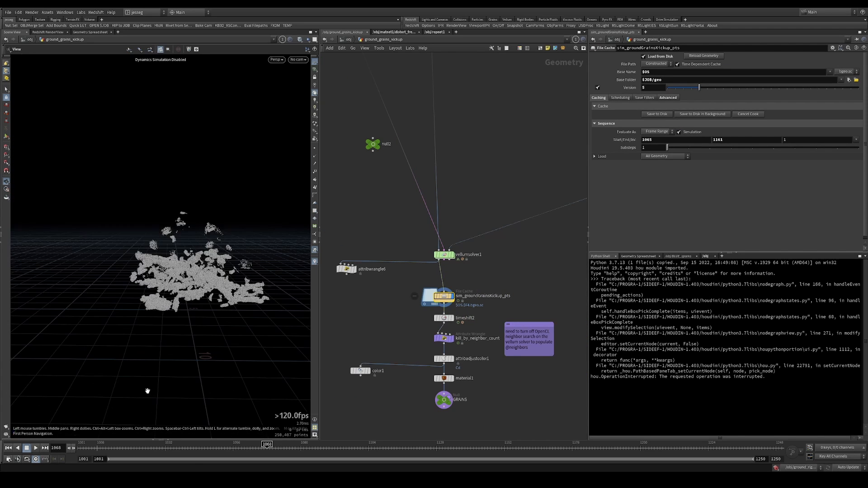
pyautogui.moveTo(111, 445); pyautogui.dragTo(342, 402)
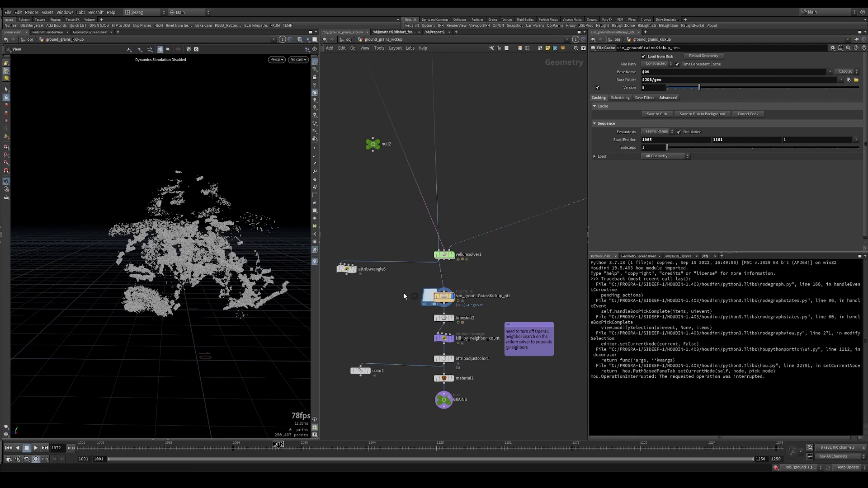
# Step: Open the forces network inside vellumsolver1 and move sopsolver_deform and apply_sim_state farther away from the POP force chain
pyautogui.doubleClick(445, 257)
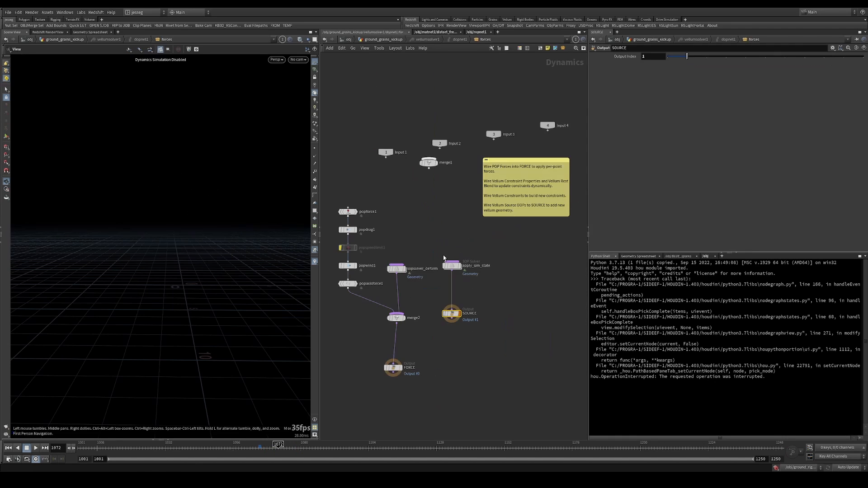
pyautogui.click(419, 247)
pyautogui.moveTo(419, 253); pyautogui.dragTo(469, 257, button='middle')
pyautogui.moveTo(438, 249); pyautogui.dragTo(528, 286)
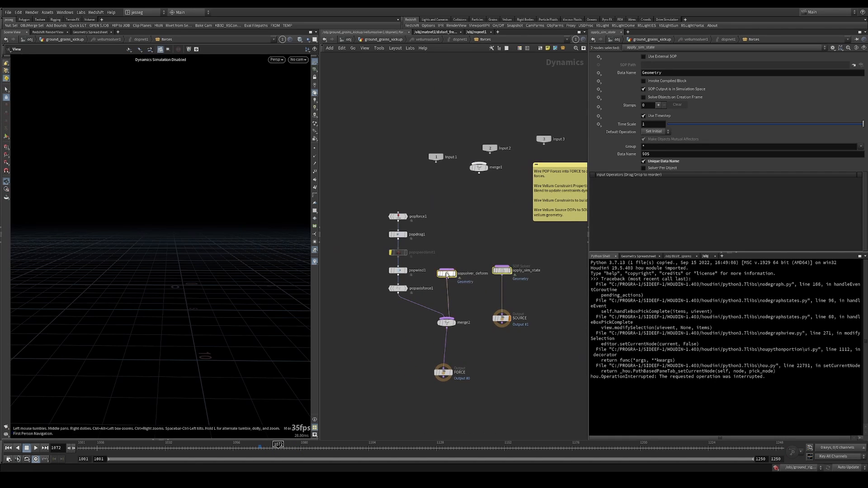
pyautogui.moveTo(447, 273); pyautogui.dragTo(514, 267)
pyautogui.moveTo(444, 235); pyautogui.dragTo(439, 240)
# Step: Check the parameters and VEX expressions of popforce1, popaxisforce1, popwind1 and popdrag1 in the force chain
pyautogui.click(398, 216)
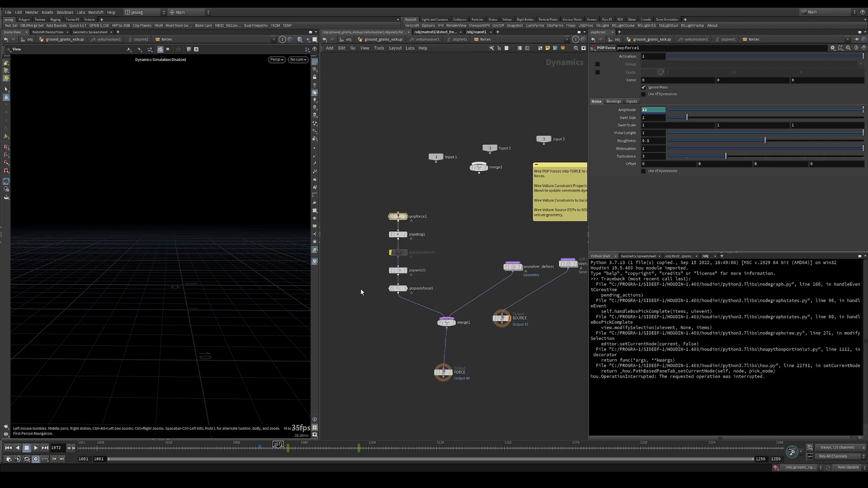
pyautogui.click(398, 288)
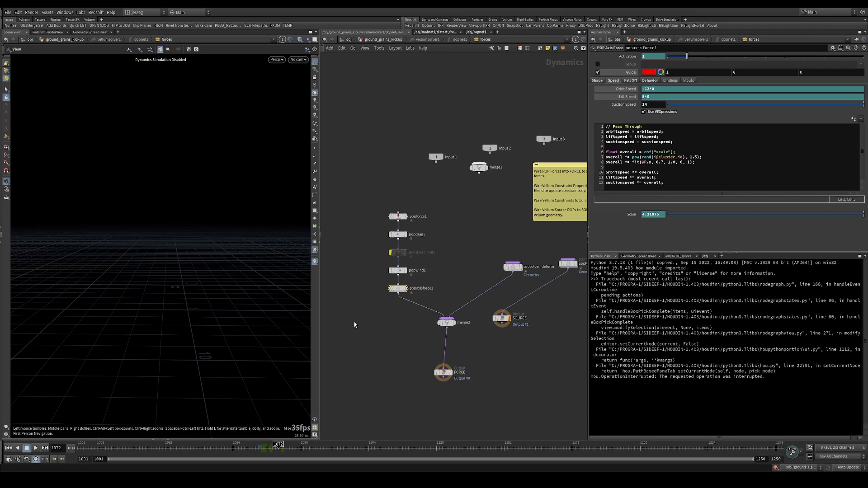
pyautogui.click(398, 270)
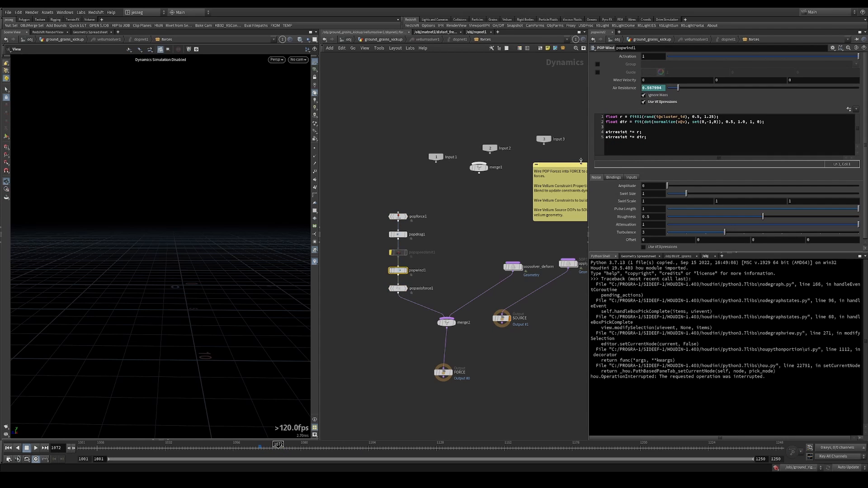
pyautogui.click(420, 234)
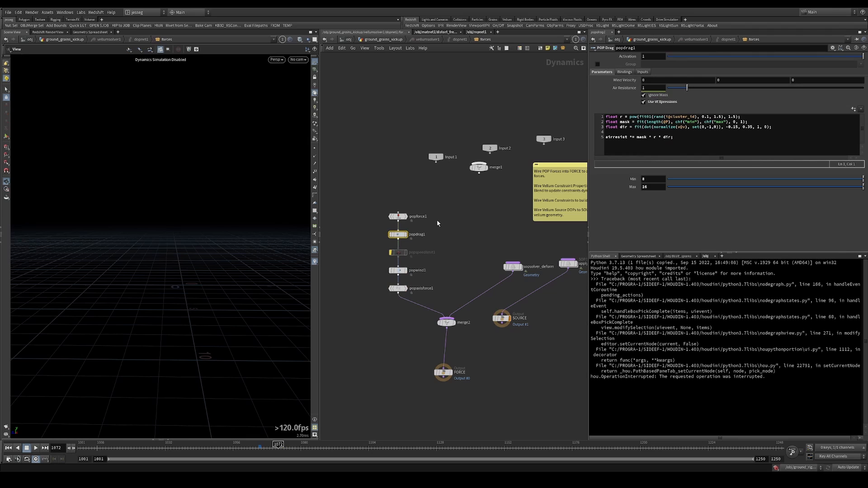
pyautogui.click(398, 216)
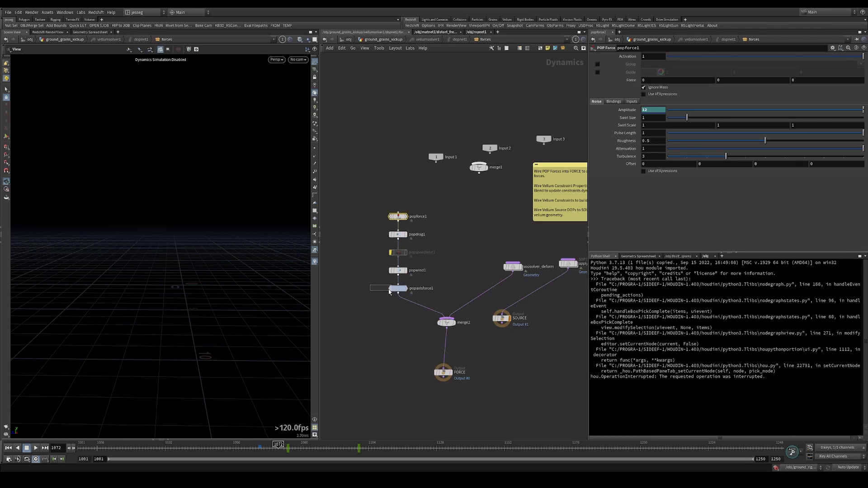
pyautogui.moveTo(389, 289); pyautogui.dragTo(392, 290)
pyautogui.moveTo(352, 208); pyautogui.dragTo(409, 222)
pyautogui.moveTo(326, 297); pyautogui.dragTo(416, 291)
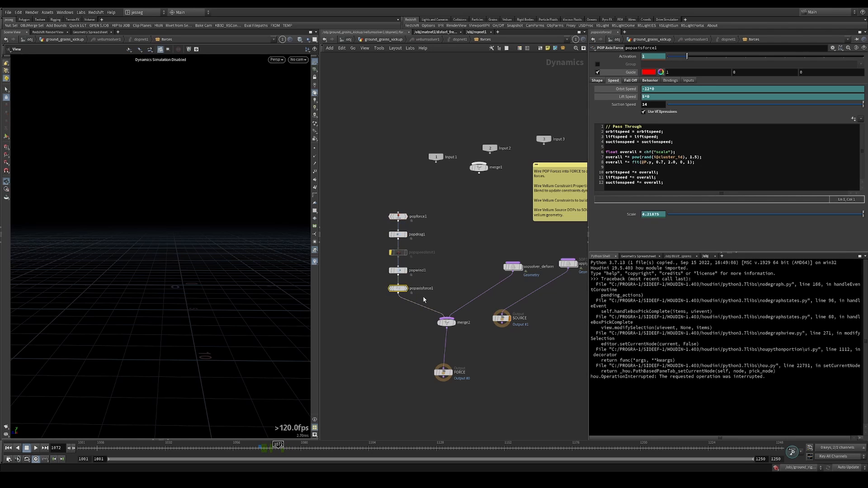
# Step: Tidy the forces network by placing SOURCE below apply_sim_state, merge2 directly above FORCE, and sopsolver_deform closer to merge2
pyautogui.moveTo(506, 323); pyautogui.dragTo(569, 379)
pyautogui.click(398, 289)
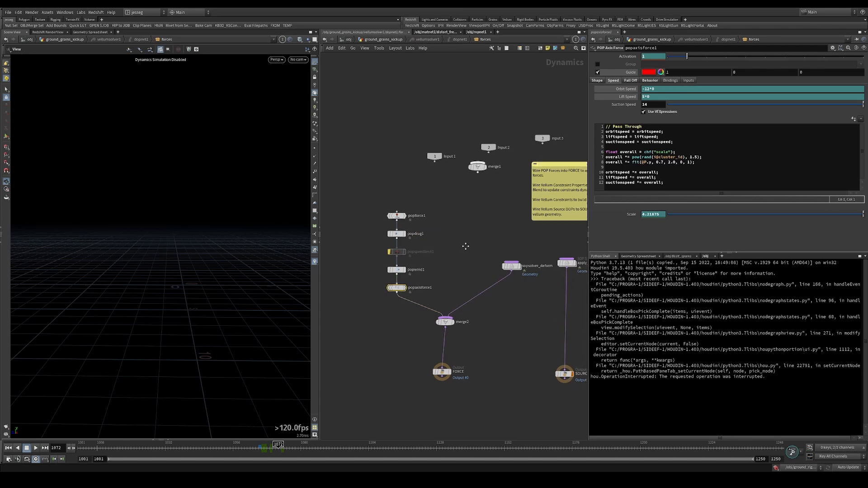
pyautogui.moveTo(441, 241); pyautogui.dragTo(418, 218, button='middle')
pyautogui.moveTo(426, 302); pyautogui.dragTo(423, 309)
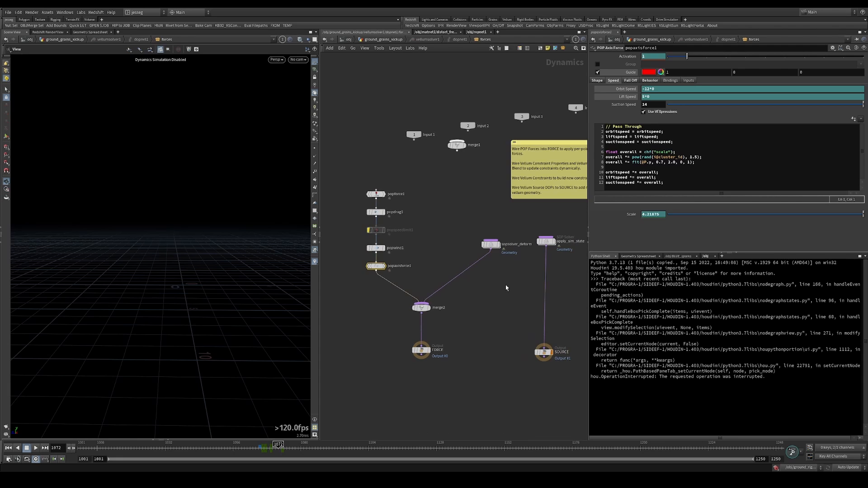
pyautogui.moveTo(507, 286); pyautogui.dragTo(461, 276, button='middle')
pyautogui.moveTo(439, 246); pyautogui.dragTo(405, 268)
# Step: Open sopsolver_deform, check the blend code of the animate_deform wrangle, and return to the ground_grains_kickup network
pyautogui.doubleClick(405, 268)
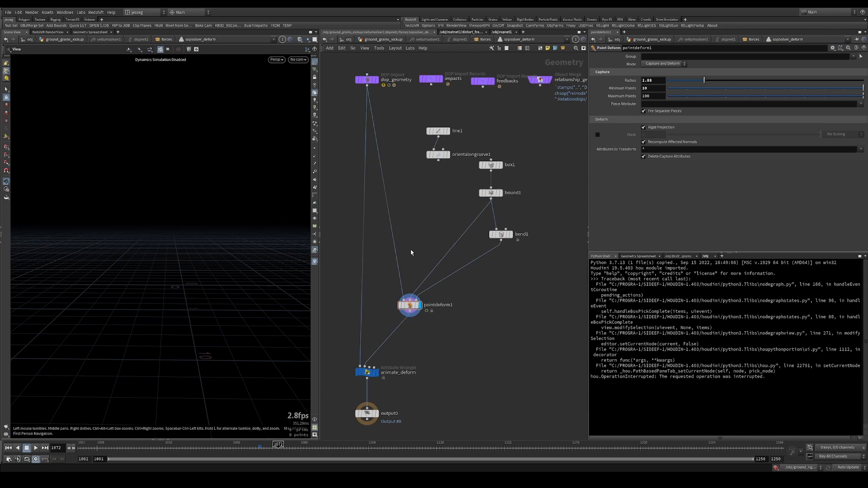
pyautogui.moveTo(429, 349); pyautogui.dragTo(343, 394)
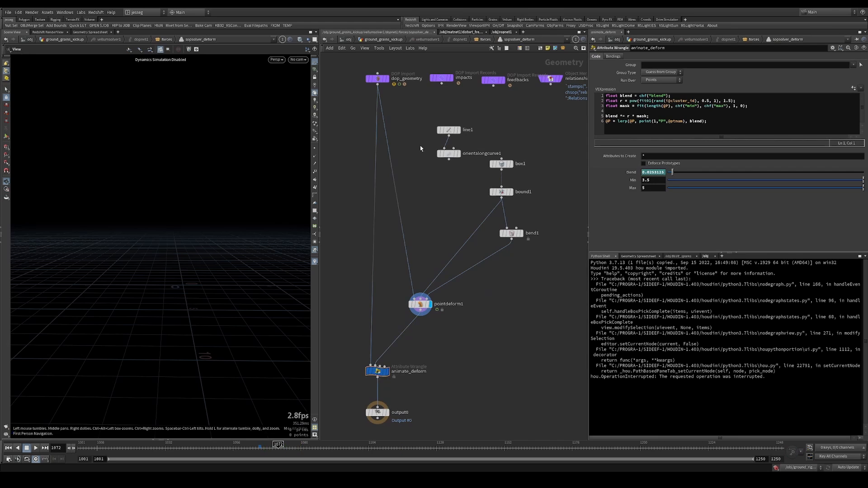
pyautogui.click(397, 42)
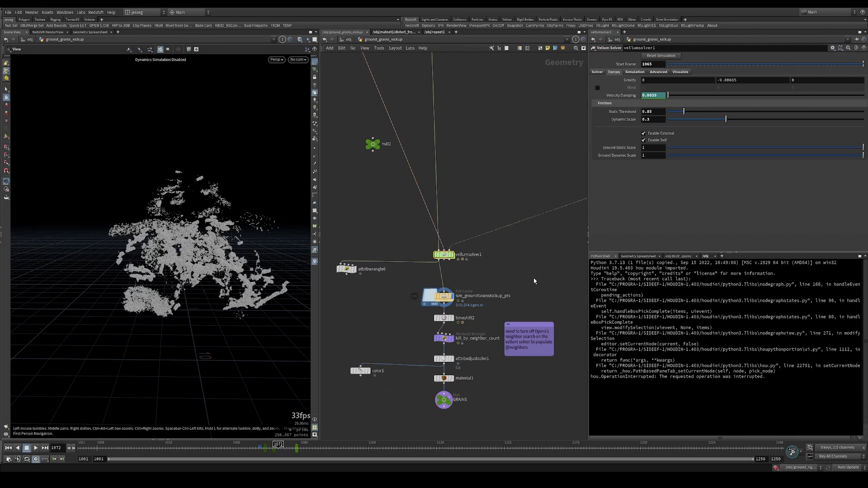
# Step: Open apply_sim_state inside vellumsolver1 and check which attributes attribcopy1 copies from get_SRC_GRAINS_deforming
pyautogui.doubleClick(445, 255)
pyautogui.doubleClick(493, 242)
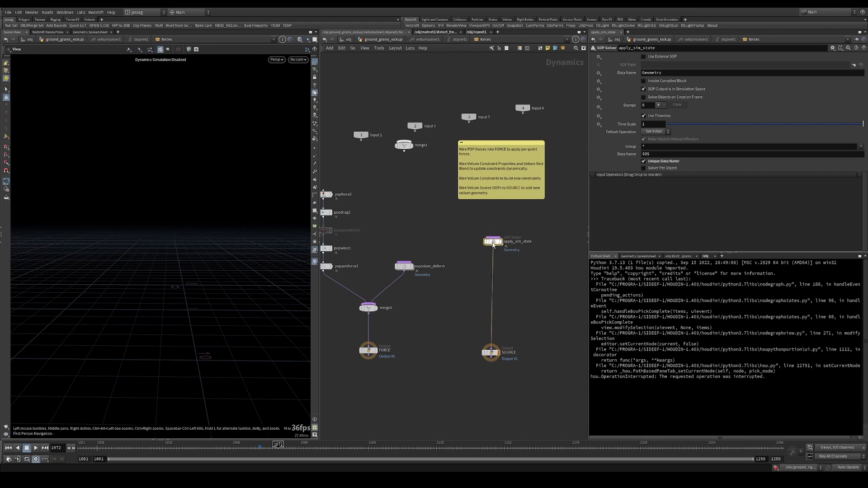
pyautogui.click(357, 219)
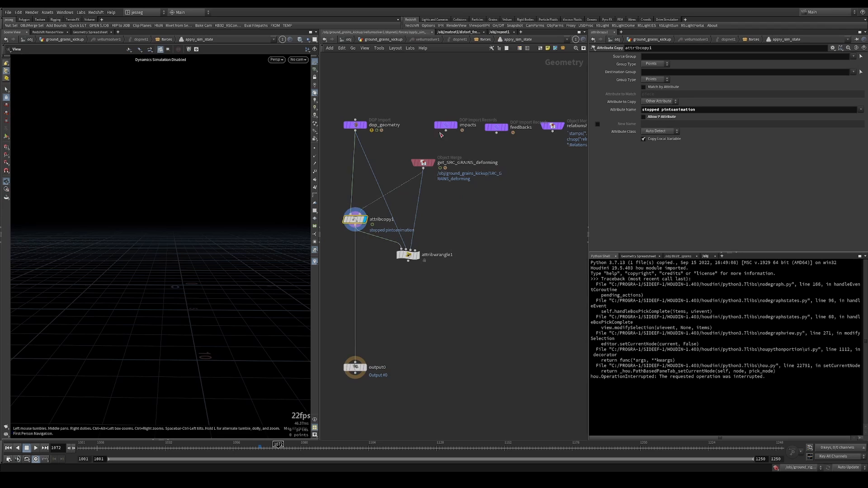
pyautogui.click(484, 40)
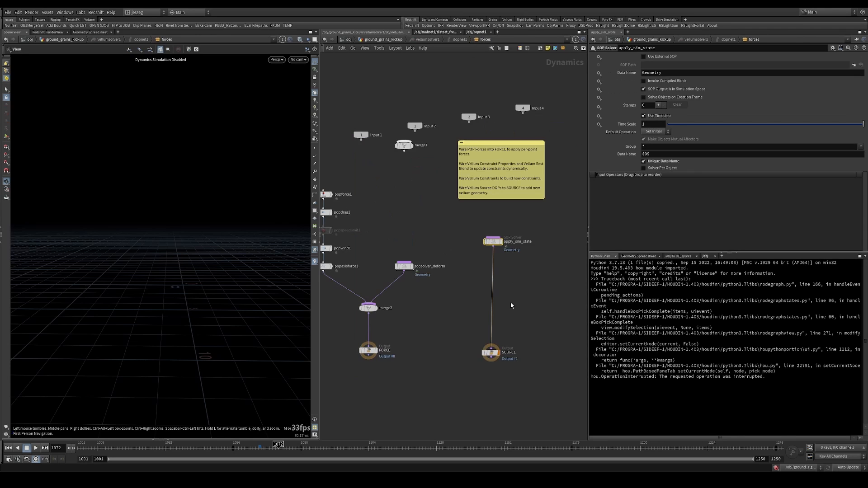
pyautogui.doubleClick(493, 242)
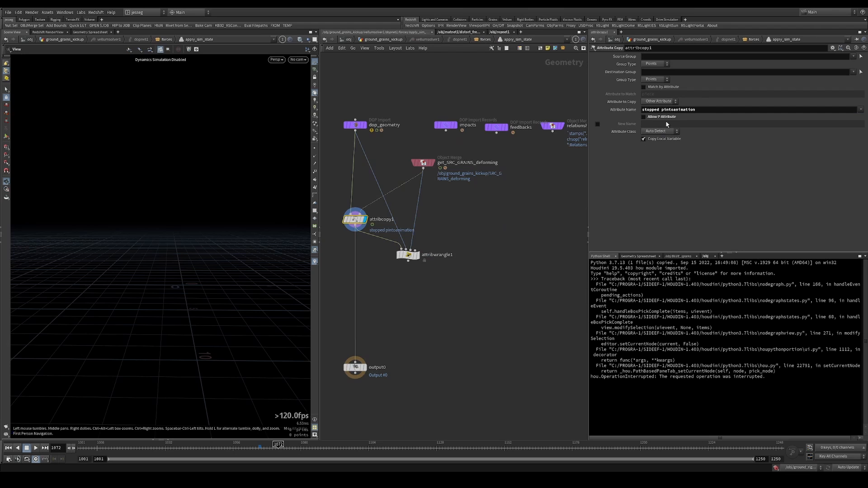
# Step: Return to the ground_grains_kickup network and check the modify_sim_props wrangle above SRC_GRAINS_deforming
pyautogui.click(384, 39)
pyautogui.moveTo(466, 212); pyautogui.dragTo(400, 183)
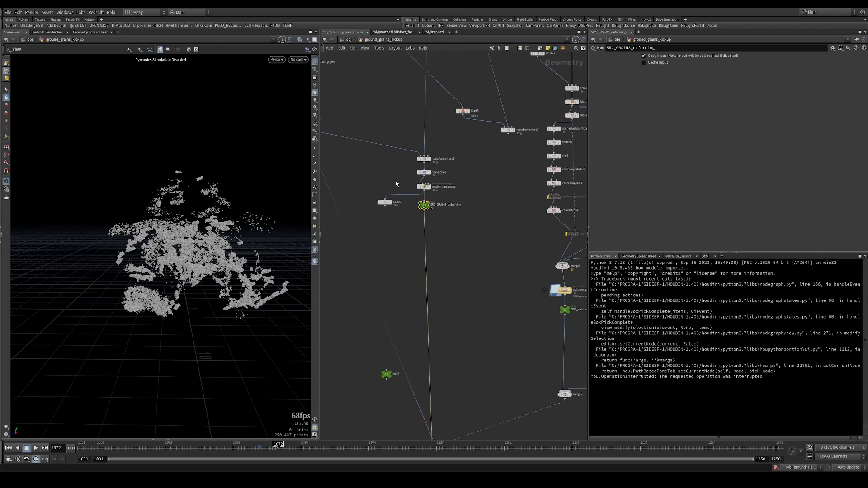
pyautogui.click(477, 277)
pyautogui.moveTo(442, 400); pyautogui.dragTo(462, 362, button='middle')
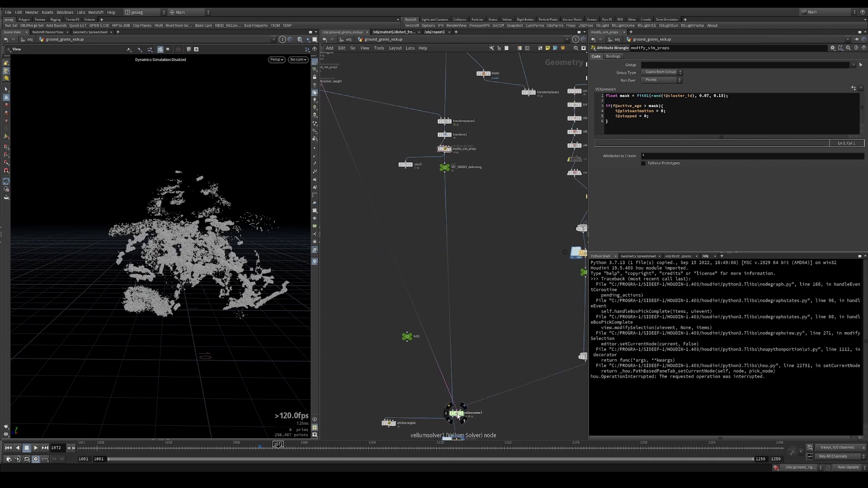
# Step: Reopen sopsolver_deform inside vellumsolver1 and check the capture settings of pointdeform1
pyautogui.doubleClick(459, 413)
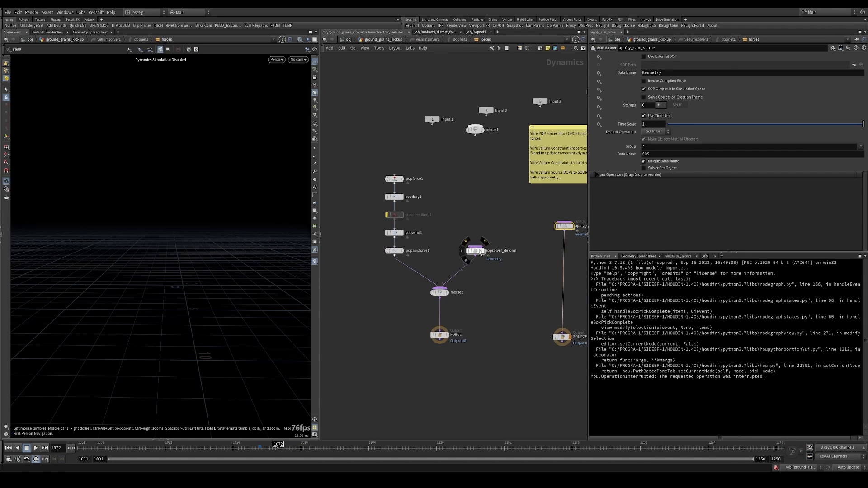
pyautogui.doubleClick(475, 250)
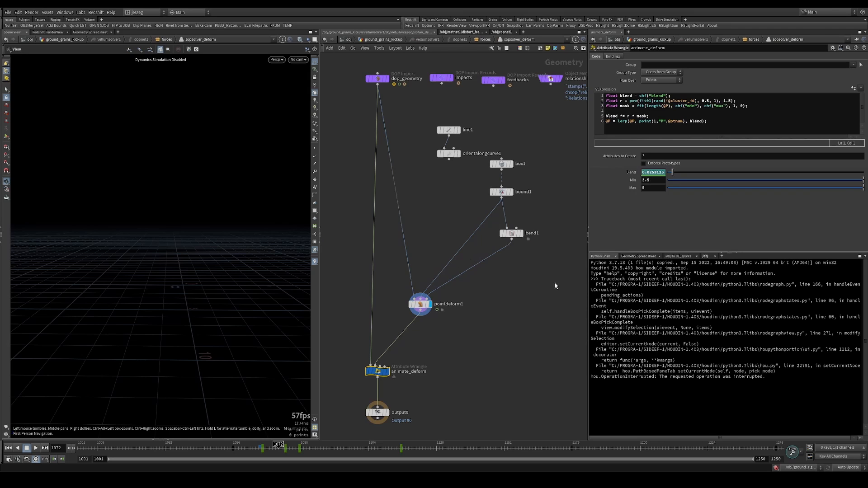
pyautogui.moveTo(505, 278); pyautogui.dragTo(399, 340)
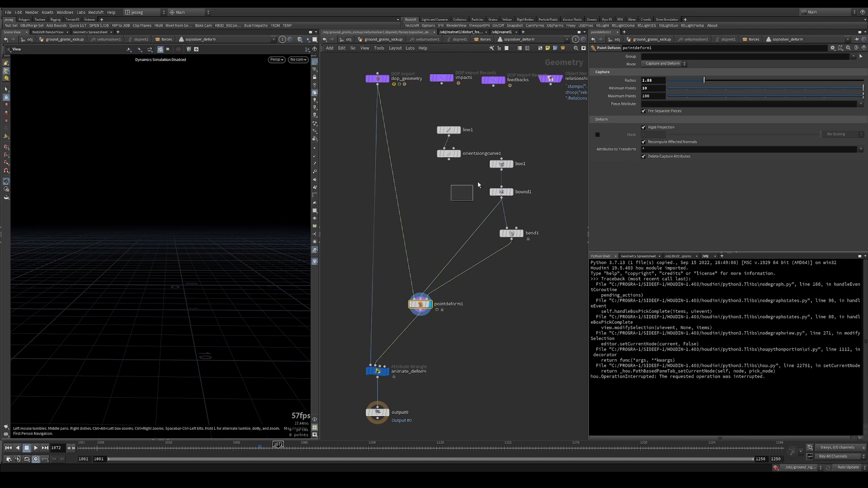
# Step: Display box1 and inspect the source box for the deformation lattice from different angles
pyautogui.click(501, 163)
pyautogui.moveTo(183, 281); pyautogui.dragTo(254, 221, button='right')
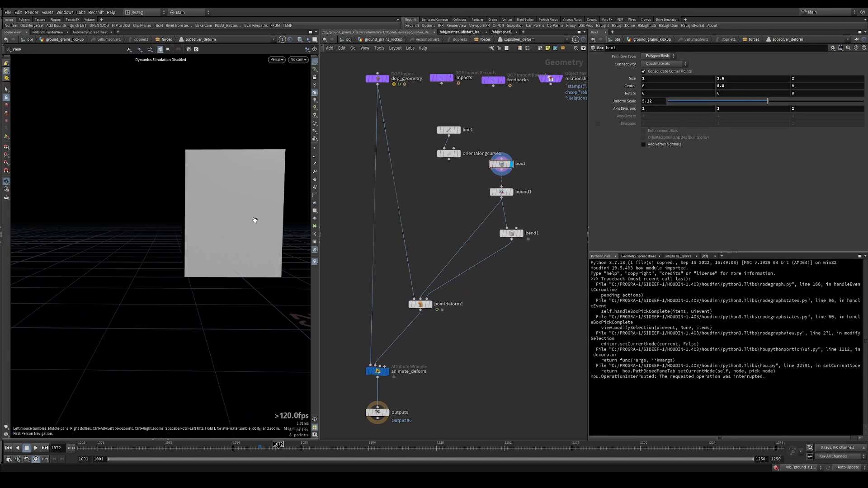
pyautogui.moveTo(255, 221); pyautogui.dragTo(307, 290)
pyautogui.moveTo(447, 340); pyautogui.dragTo(420, 306)
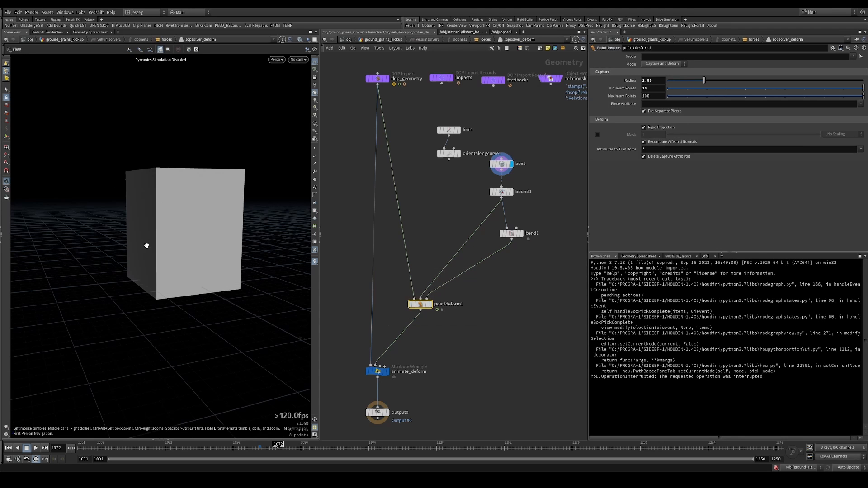
# Step: Display bound1 and examine the subdivided bounding lattice it builds around the box
pyautogui.click(499, 195)
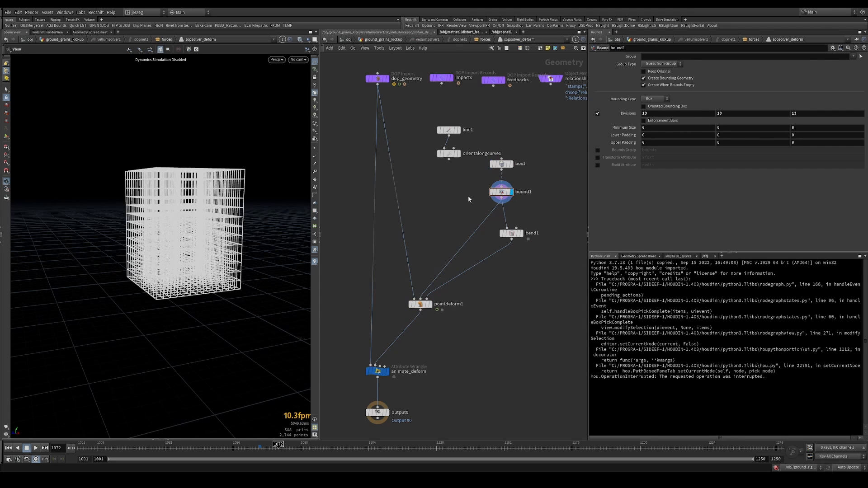
pyautogui.keyDown('alt'); pyautogui.moveTo(213, 240); pyautogui.dragTo(272, 244); pyautogui.keyUp('alt')
pyautogui.scroll(3, 182, 228)
pyautogui.click(521, 233)
pyautogui.press('r')
pyautogui.click(477, 185)
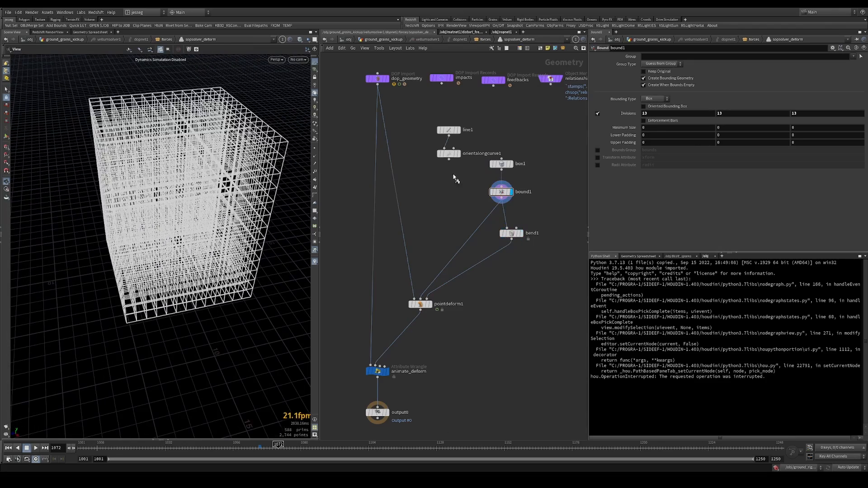
pyautogui.click(458, 154)
pyautogui.click(510, 192)
pyautogui.keyDown('alt'); pyautogui.moveTo(181, 199); pyautogui.dragTo(213, 195); pyautogui.keyUp('alt')
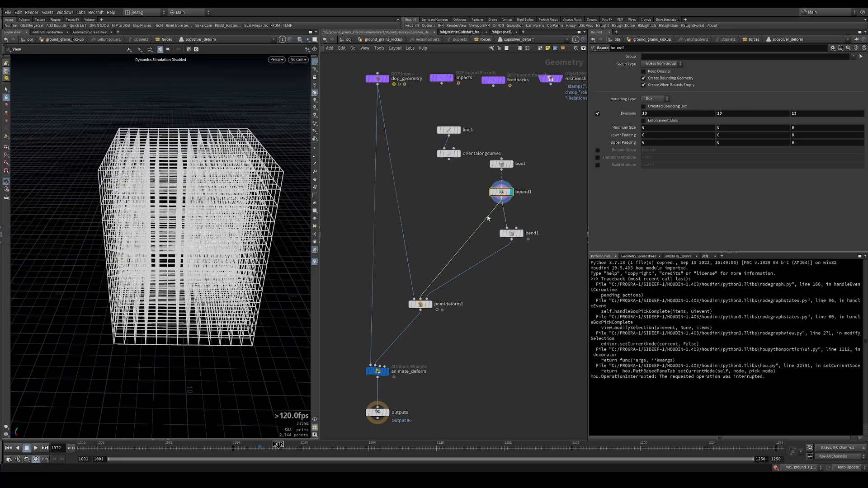
# Step: Display bend1 and check its twist and capture settings on the lattice
pyautogui.click(512, 233)
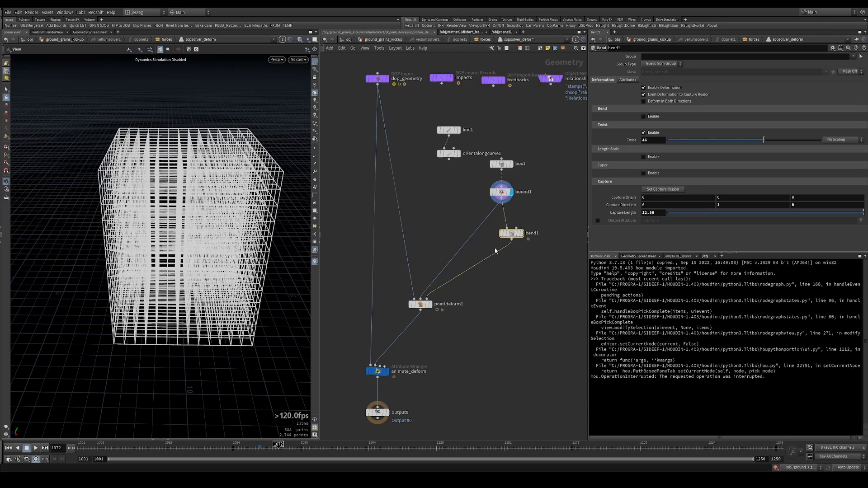
pyautogui.click(523, 233)
pyautogui.moveTo(252, 198); pyautogui.dragTo(225, 174)
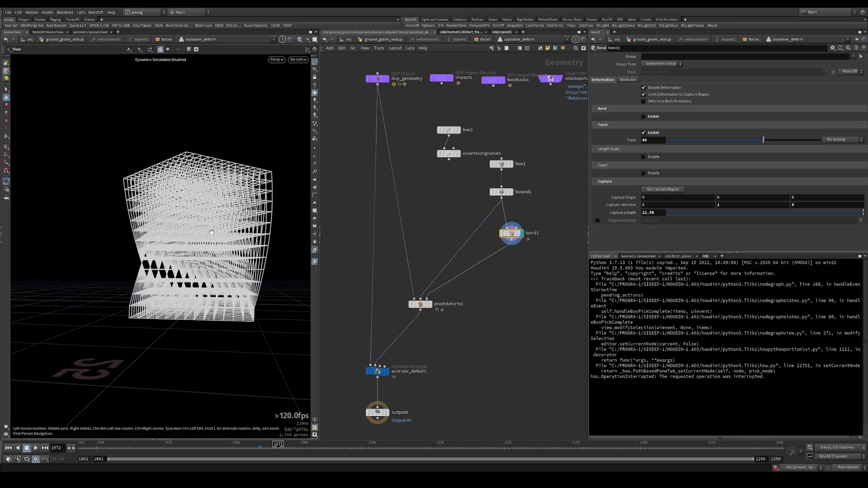
# Step: Display pointdeform1 and check its result at frame 1075
pyautogui.moveTo(504, 287); pyautogui.dragTo(403, 316)
pyautogui.press('r')
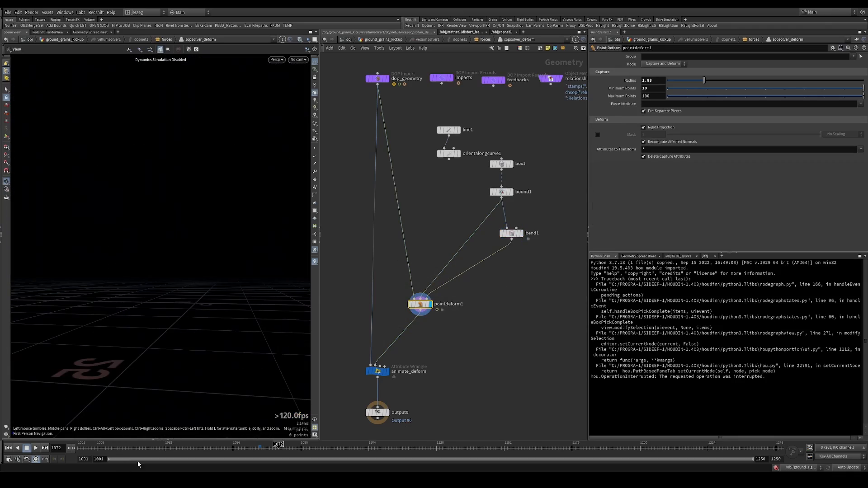
pyautogui.moveTo(277, 446)
pyautogui.mouseDown()
pyautogui.moveTo(209, 445)
pyautogui.moveTo(287, 445)
pyautogui.mouseUp()
# Step: Check how animate_deform's Blend value is animated over the timeline and read the random and mask lines of its code
pyautogui.moveTo(459, 339); pyautogui.dragTo(337, 382)
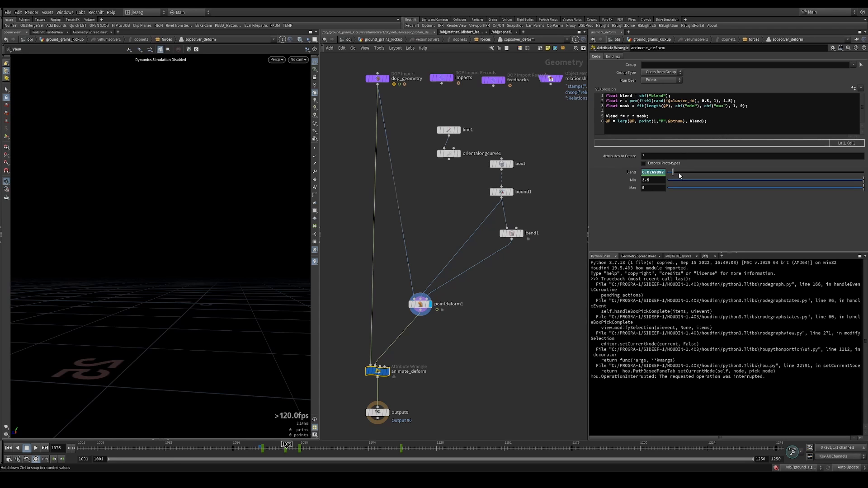
pyautogui.moveTo(305, 448)
pyautogui.mouseDown()
pyautogui.moveTo(431, 439)
pyautogui.moveTo(190, 444)
pyautogui.moveTo(320, 444)
pyautogui.mouseUp()
pyautogui.press('Up')
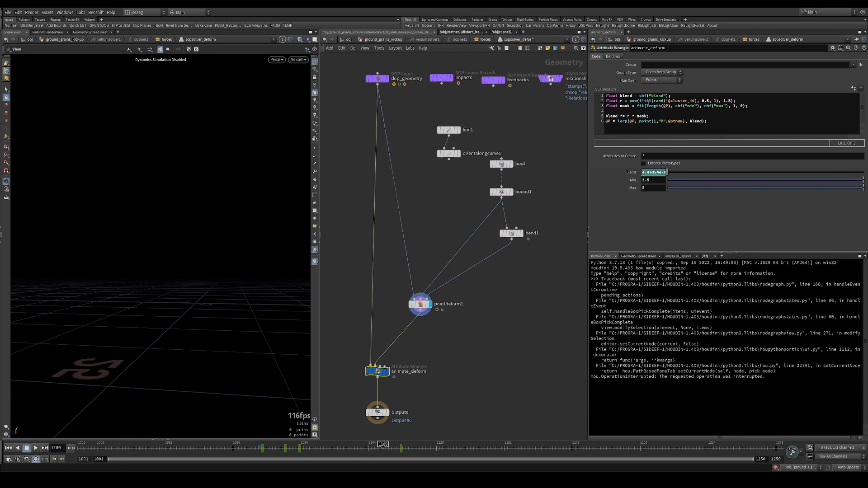
pyautogui.moveTo(631, 101); pyautogui.dragTo(726, 100)
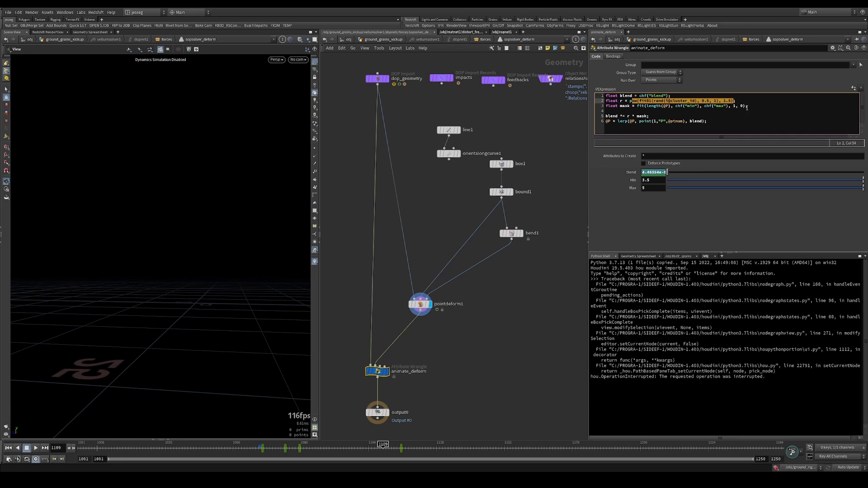
pyautogui.click(747, 107)
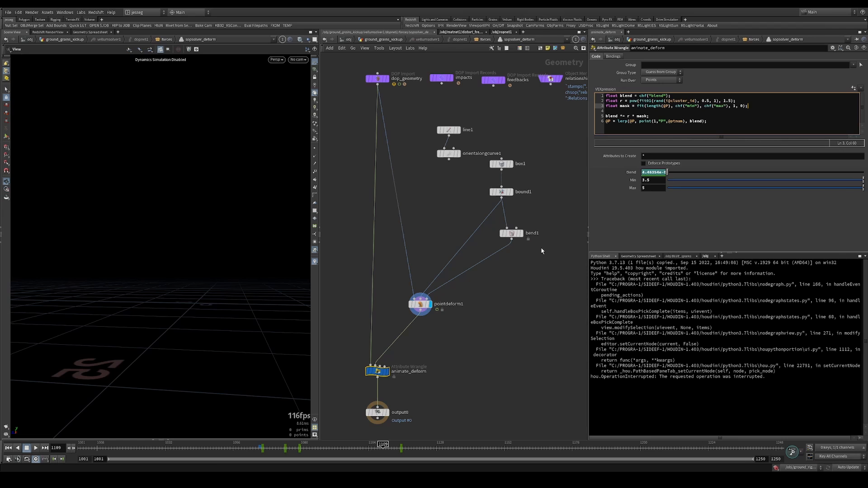
pyautogui.click(535, 311)
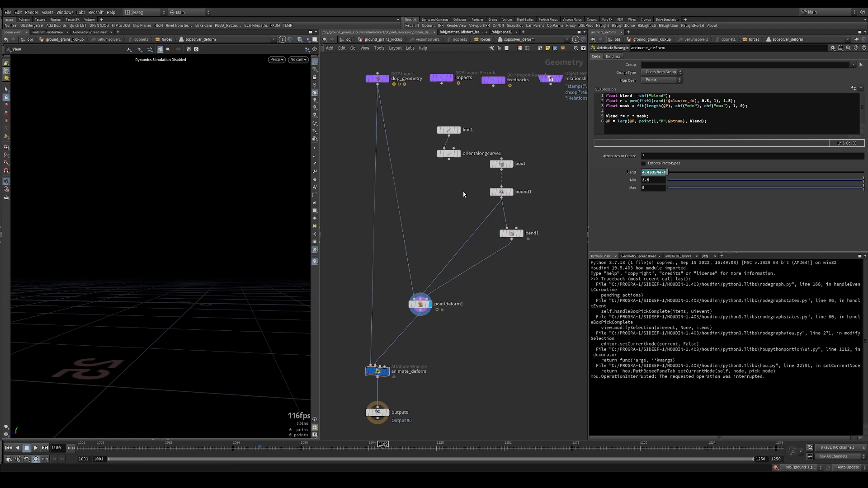
# Step: Move line1 and orientalongcurve1 out of the way and copy the box, bound, bend, pointdeform, animate_deform and output nodes
pyautogui.moveTo(431, 207); pyautogui.dragTo(445, 194, button='middle')
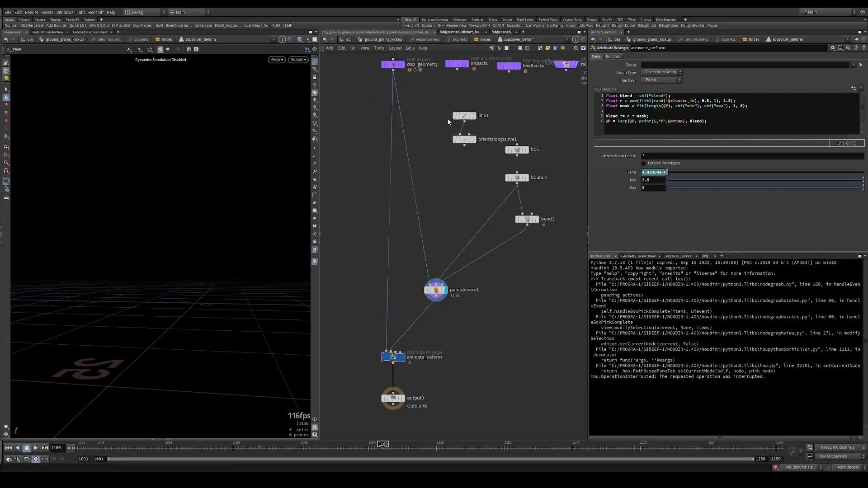
pyautogui.scroll(-3, 469, 154)
pyautogui.moveTo(460, 164); pyautogui.dragTo(483, 104)
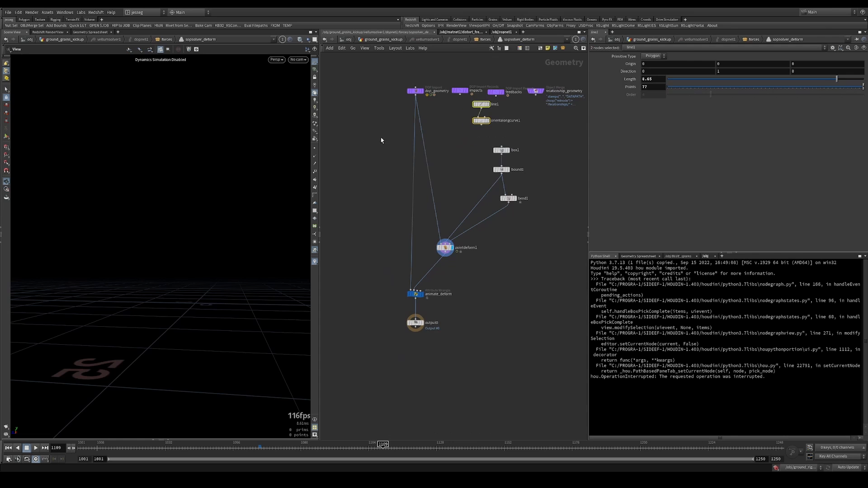
pyautogui.moveTo(381, 140); pyautogui.dragTo(553, 330)
pyautogui.hotkey('ctrl', 'c')
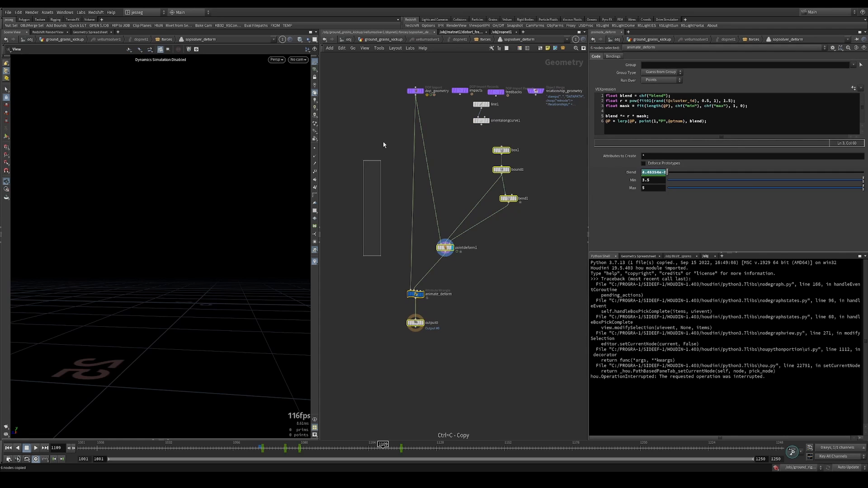
# Step: Return to the ground_grains_kickup network and display SRC_GRAINS_deforming at frame 1065
pyautogui.click(383, 39)
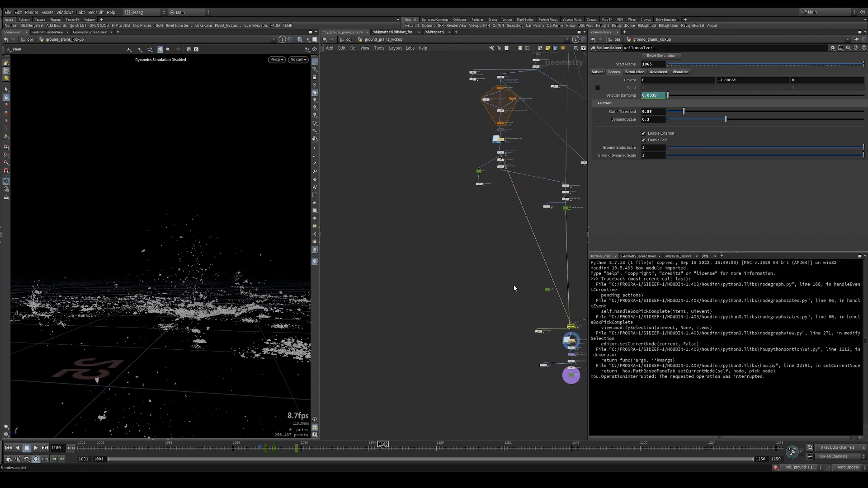
pyautogui.moveTo(514, 288); pyautogui.dragTo(497, 248, button='middle')
pyautogui.click(445, 282)
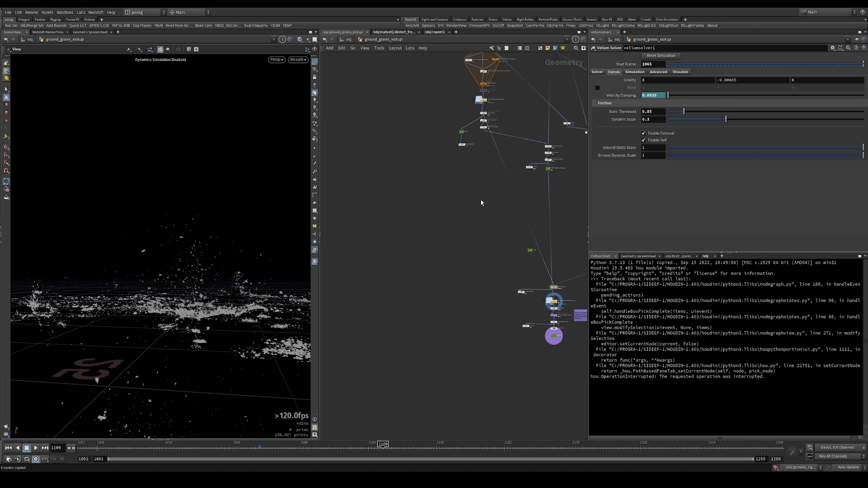
pyautogui.scroll(4, 553, 175)
pyautogui.click(543, 162)
pyautogui.click(548, 162)
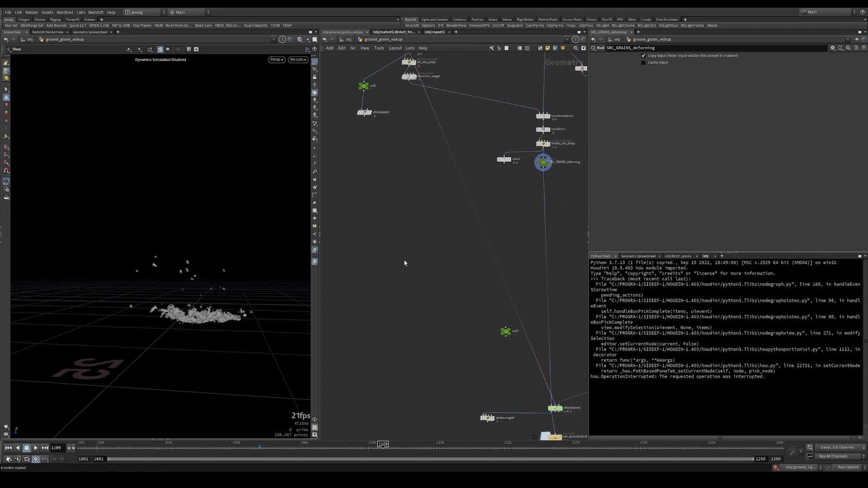
pyautogui.moveTo(205, 289); pyautogui.dragTo(228, 313)
pyautogui.moveTo(228, 313); pyautogui.dragTo(394, 289, button='right')
pyautogui.moveTo(217, 448); pyautogui.dragTo(258, 448)
# Step: Add a POP Network fed by SRC_GRAINS_deforming and place it in the empty area below
pyautogui.click(543, 169)
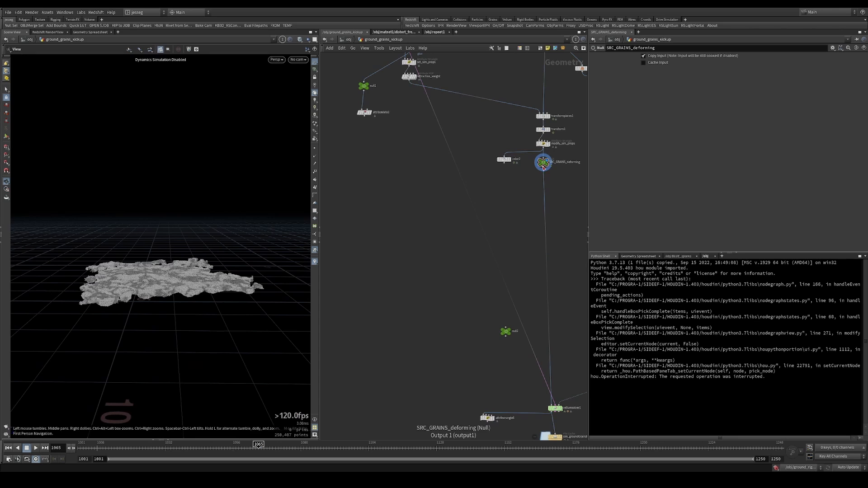
pyautogui.click(415, 244)
pyautogui.press('Return')
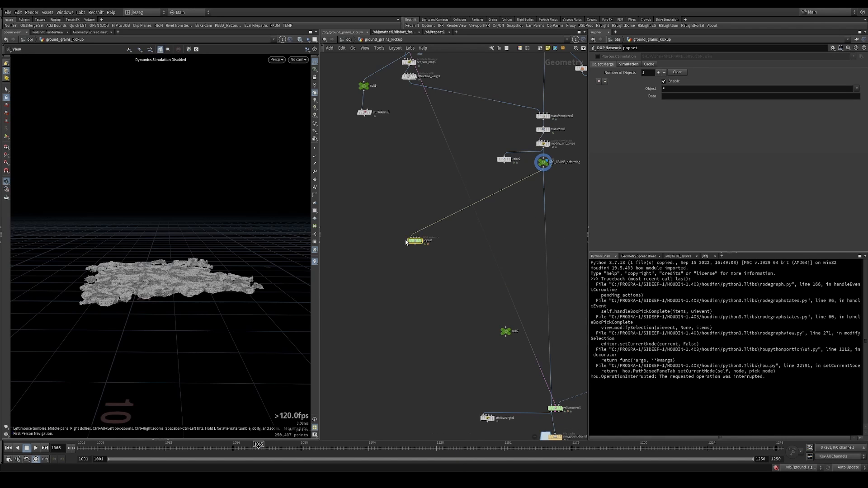
pyautogui.moveTo(414, 244); pyautogui.dragTo(413, 252)
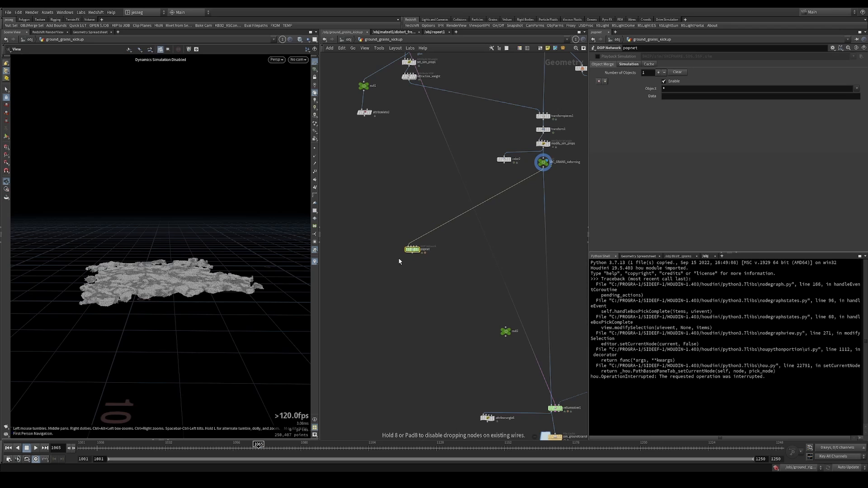
# Step: At frame 1043, wire a new Grid into the popnet's first input in place of the grains and template it
pyautogui.click(196, 446)
pyautogui.scroll(5, 410, 242)
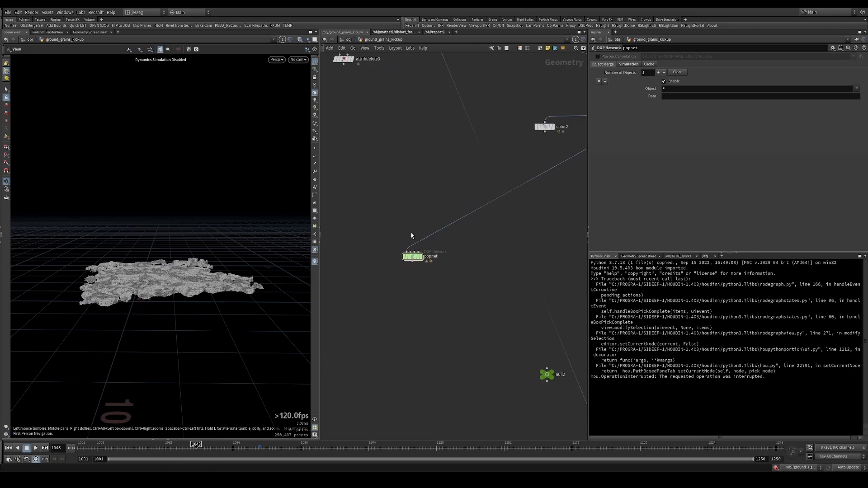
pyautogui.click(406, 256)
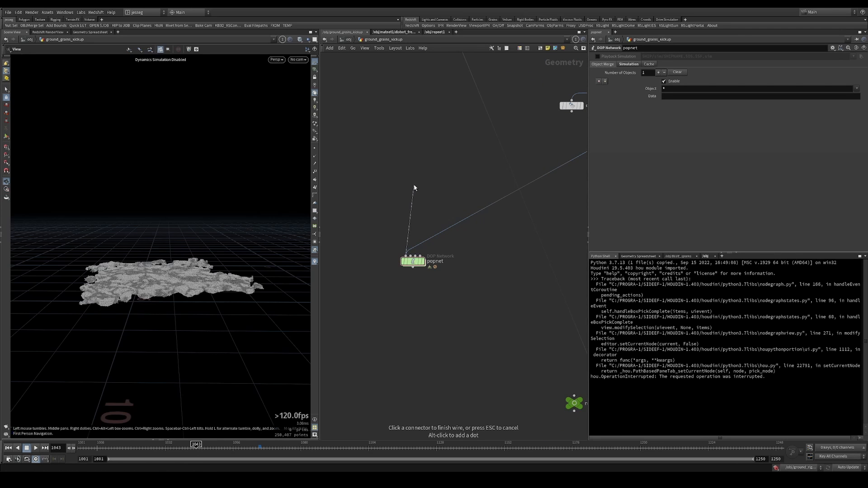
pyautogui.press('Tab')
pyautogui.write('gr')
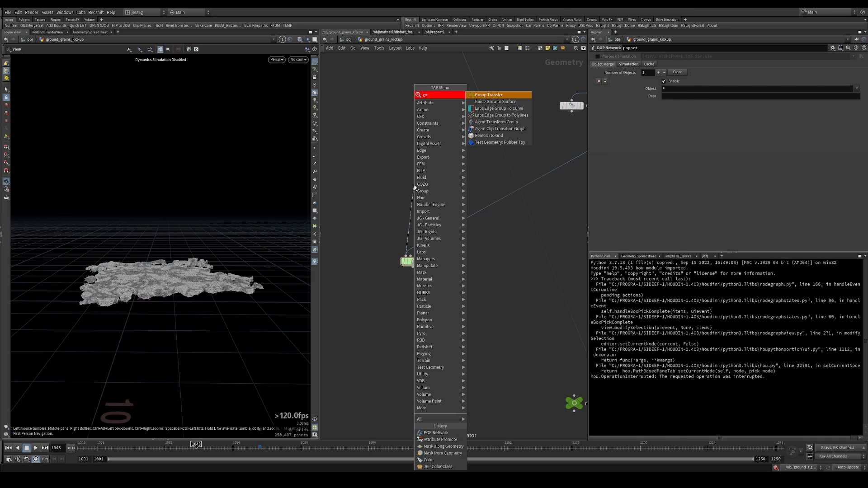
pyautogui.press('Return')
pyautogui.click(414, 186)
pyautogui.press('e')
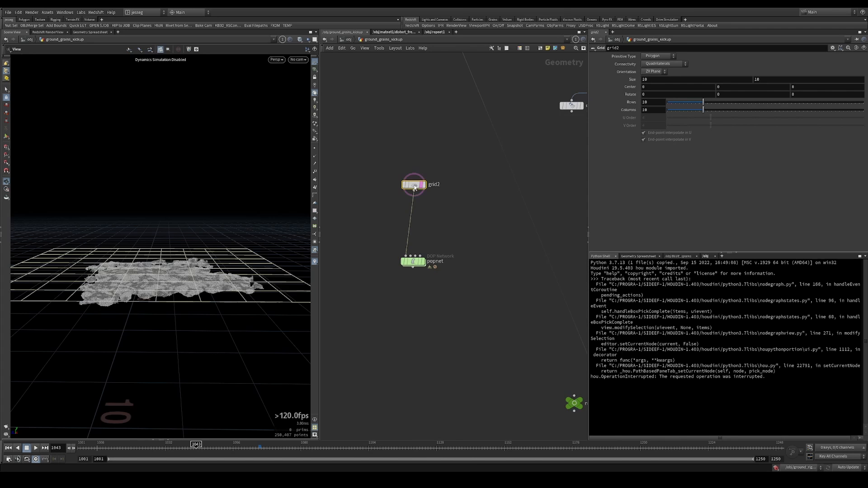
# Step: Reposition the grid node above the popnet and set its size to 7.2 by 7.2
pyautogui.moveTo(413, 185); pyautogui.dragTo(436, 192)
pyautogui.moveTo(175, 281); pyautogui.dragTo(177, 245)
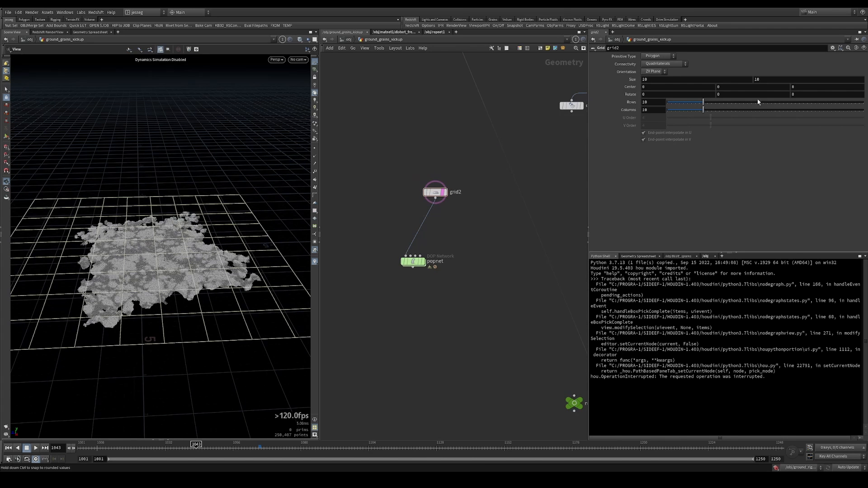
pyautogui.moveTo(627, 79); pyautogui.dragTo(539, 80, button='middle')
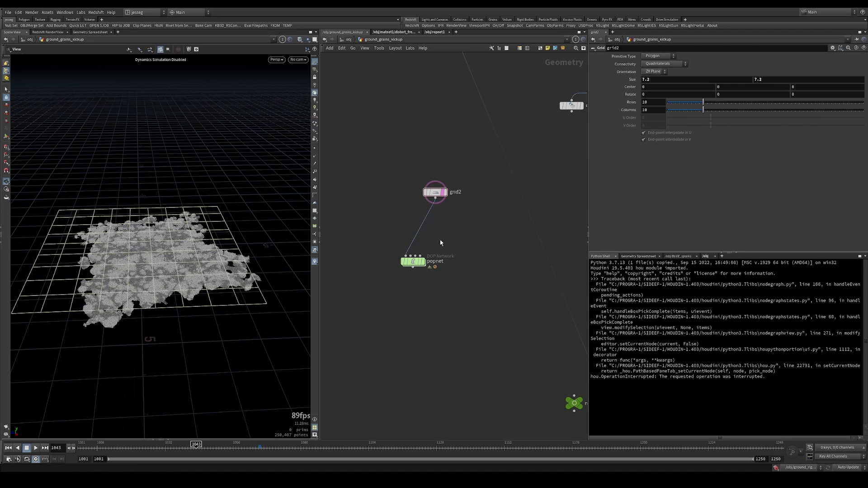
# Step: Check the popnet's simulation settings, go inside it, and wire a new SOP Solver into wire_pops_into_here
pyautogui.click(437, 261)
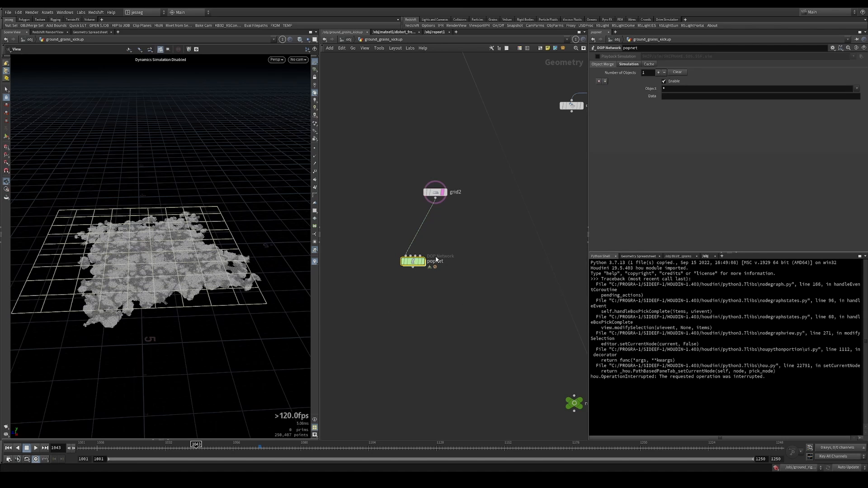
pyautogui.click(636, 64)
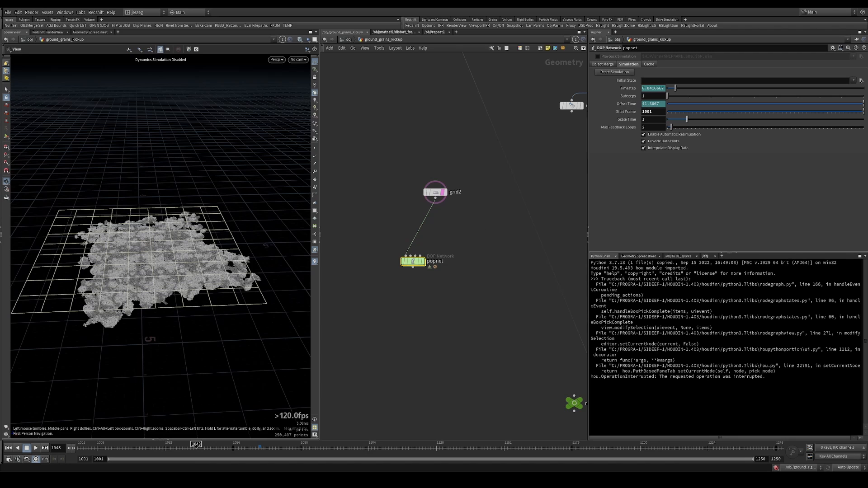
pyautogui.doubleClick(412, 261)
pyautogui.moveTo(487, 200); pyautogui.dragTo(488, 87)
pyautogui.press('Tab')
pyautogui.write('sop solver')
pyautogui.press('Return')
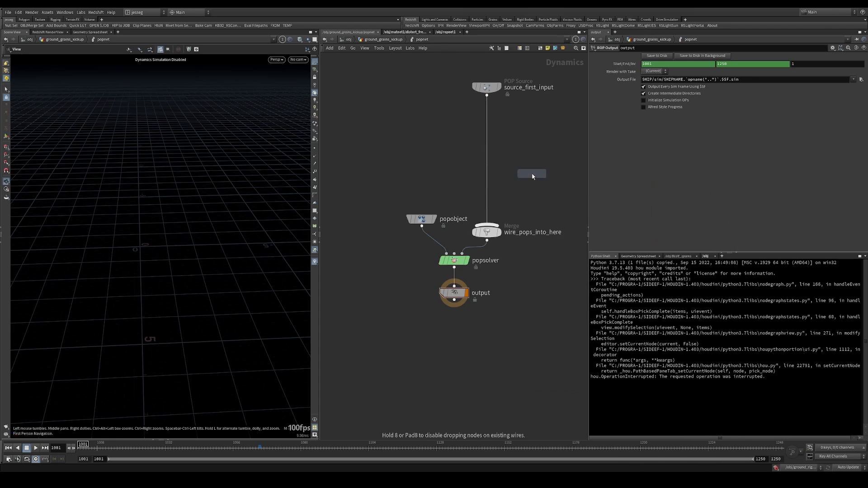
pyautogui.click(532, 174)
pyautogui.moveTo(532, 180); pyautogui.dragTo(489, 224)
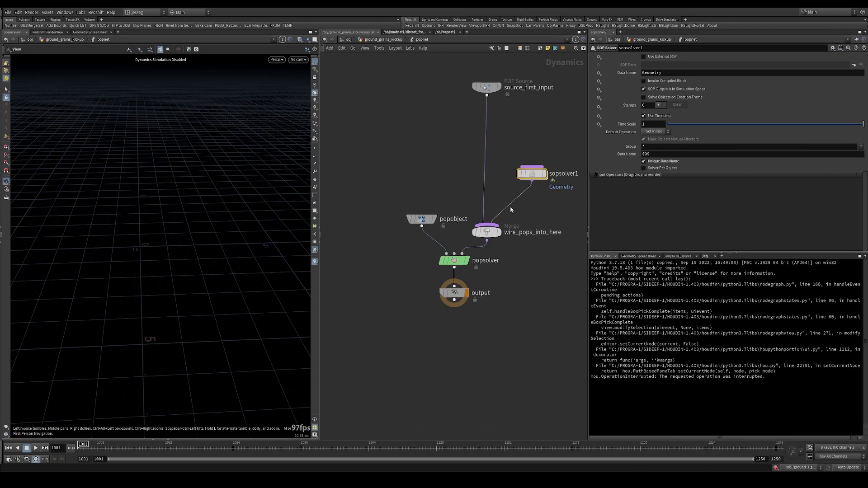
# Step: Go inside sopsolver1, paste the copied lattice deformation nodes and place them beside the default dop_geometry-to-OUT chain
pyautogui.doubleClick(532, 173)
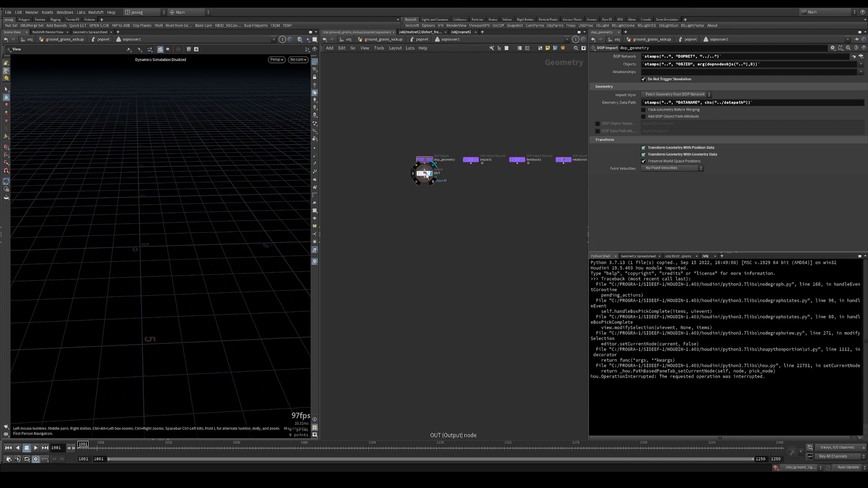
pyautogui.hotkey('ctrl', 'v')
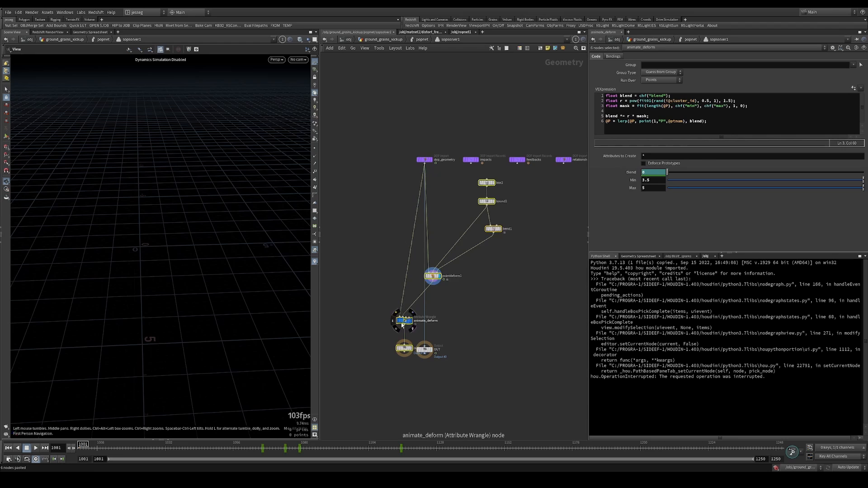
pyautogui.moveTo(407, 321); pyautogui.dragTo(465, 293)
pyautogui.click(468, 334)
pyautogui.moveTo(466, 331); pyautogui.dragTo(466, 331)
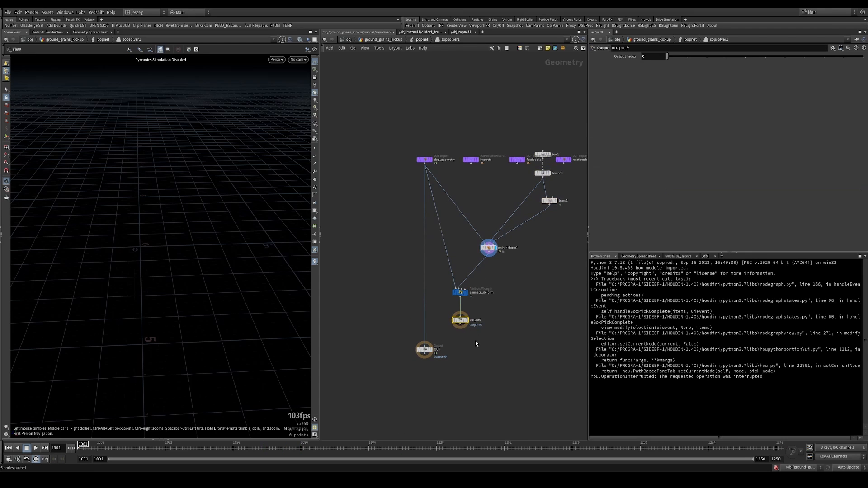
# Step: Delete the pasted output node and wire animate_deform into the solver's OUT node
pyautogui.press('Delete')
pyautogui.click(461, 298)
pyautogui.click(429, 344)
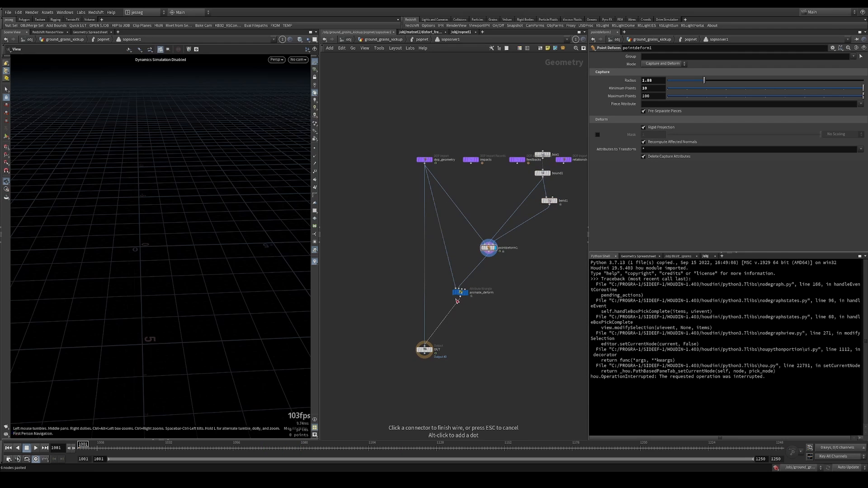
# Step: Line up animate_deform above OUT and move the box, bound, bend and point deform nodes closer to it
pyautogui.moveTo(460, 292); pyautogui.dragTo(425, 305)
pyautogui.moveTo(538, 291); pyautogui.dragTo(472, 227)
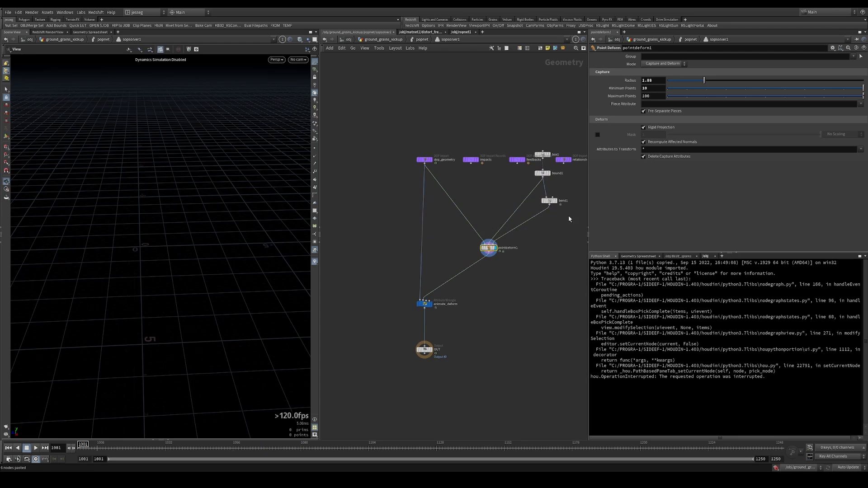
pyautogui.keyDown('shift'); pyautogui.moveTo(571, 220); pyautogui.dragTo(538, 158); pyautogui.keyUp('shift')
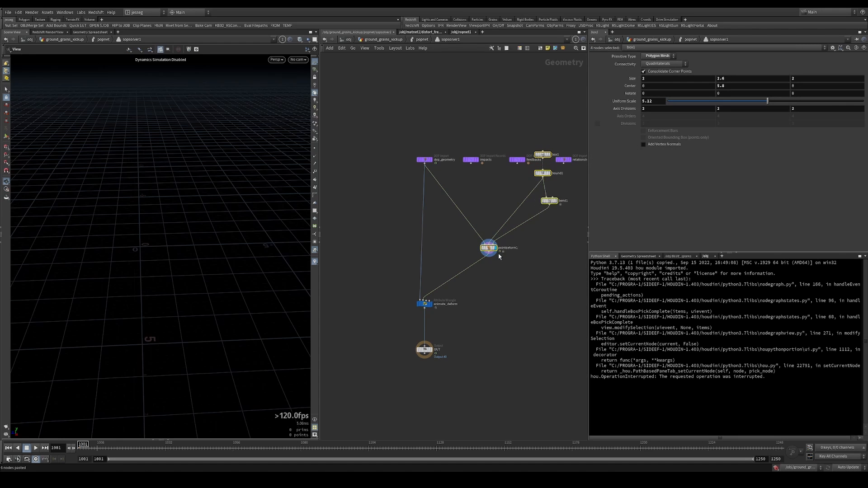
pyautogui.moveTo(490, 249); pyautogui.dragTo(460, 278)
pyautogui.click(445, 208)
# Step: Return to the popnet level and set source_first_input's life expectancy to 2 and life variance to 1
pyautogui.click(419, 40)
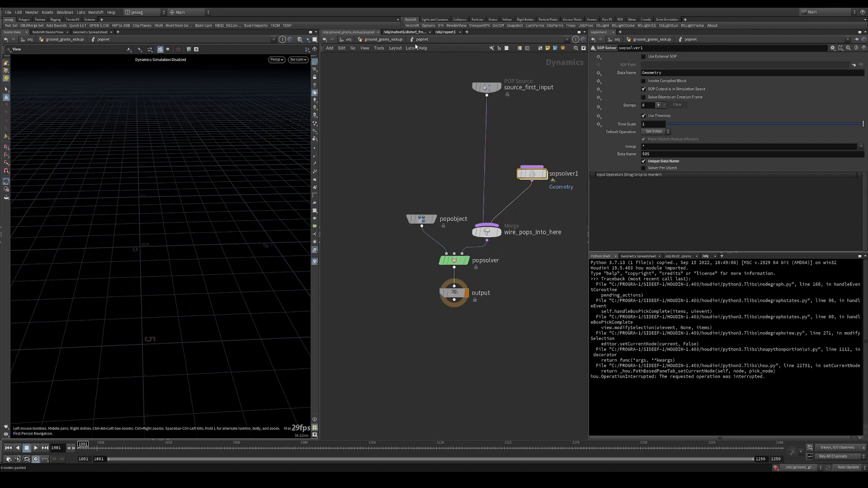
pyautogui.moveTo(434, 146); pyautogui.dragTo(435, 148)
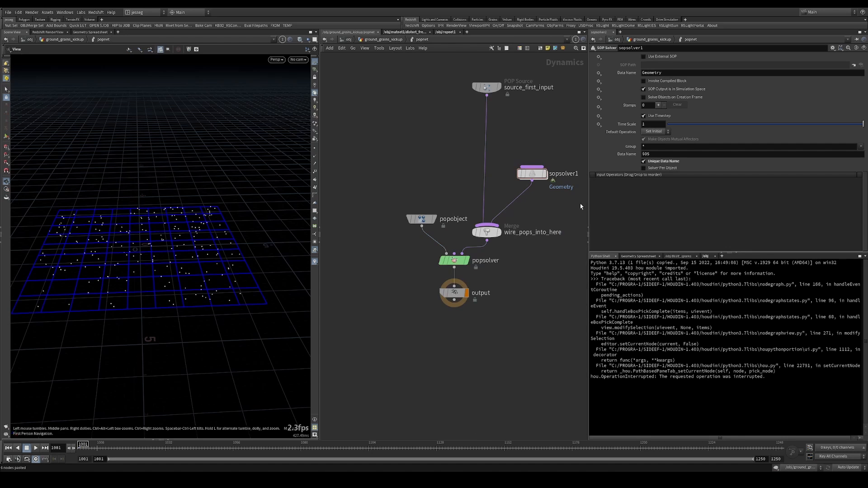
pyautogui.click(486, 86)
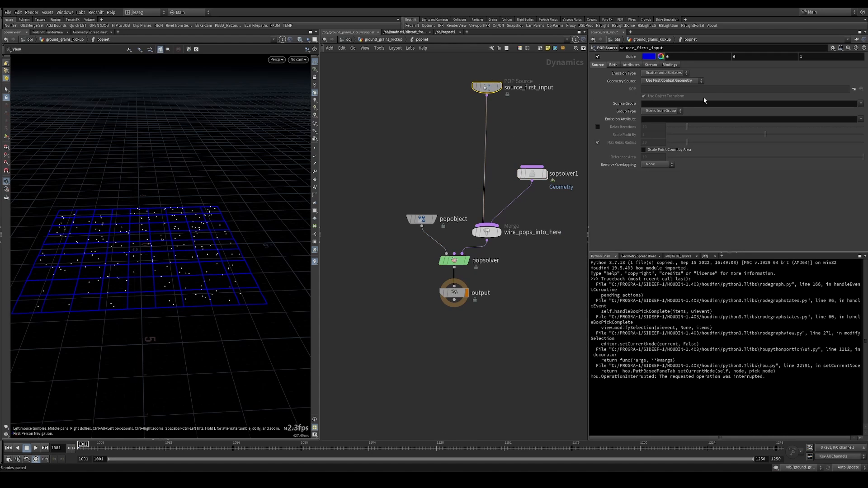
pyautogui.click(613, 64)
pyautogui.moveTo(120, 225); pyautogui.dragTo(122, 209)
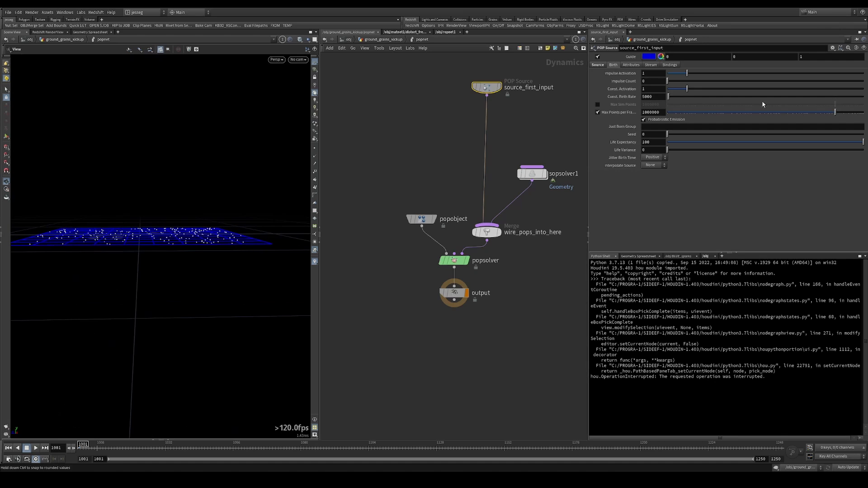
pyautogui.click(655, 141)
pyautogui.write('2')
pyautogui.press('Return')
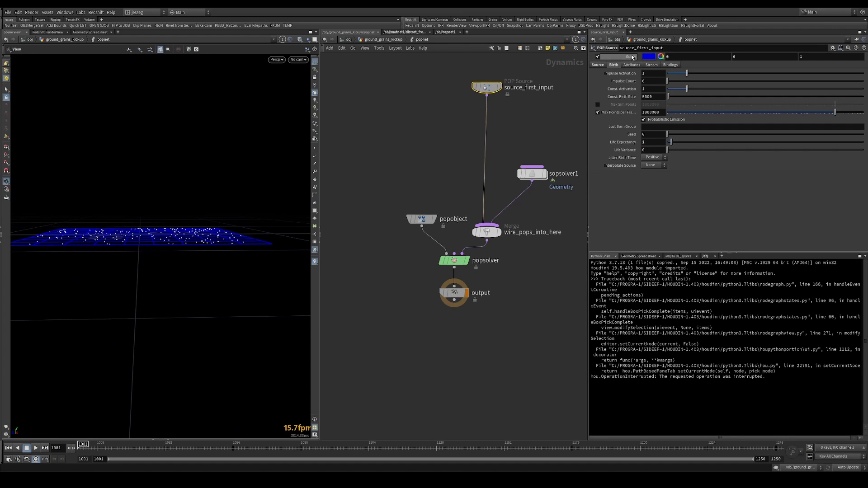
pyautogui.click(654, 150)
pyautogui.write('1')
pyautogui.press('Return')
# Step: Make source_first_input add to inherited velocity, with a Y velocity of 5 and a variance of 0.2 in X and Z
pyautogui.click(641, 66)
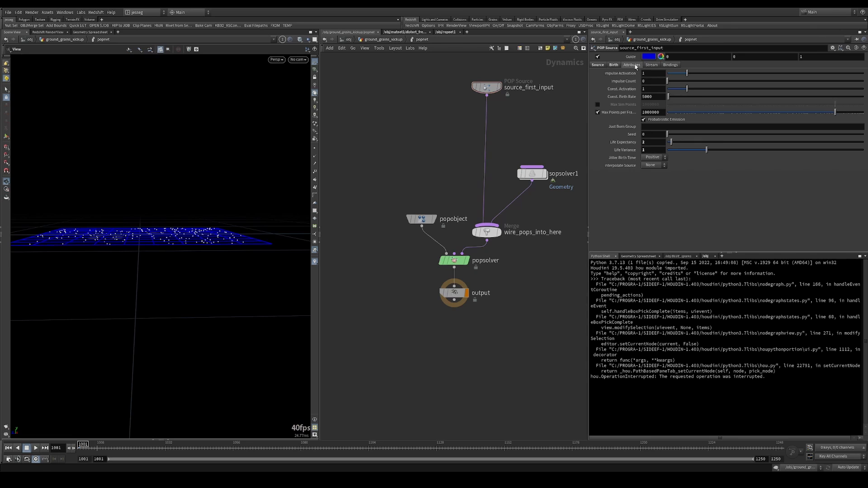
pyautogui.click(660, 89)
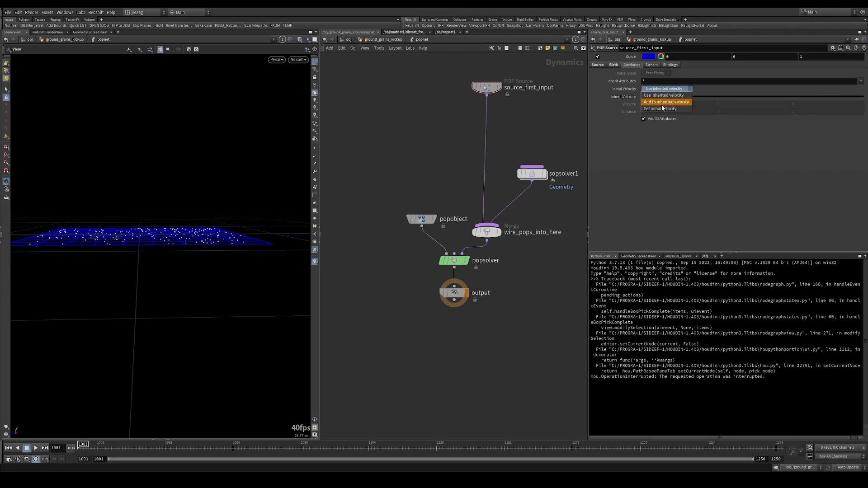
pyautogui.click(667, 104)
pyautogui.click(670, 112)
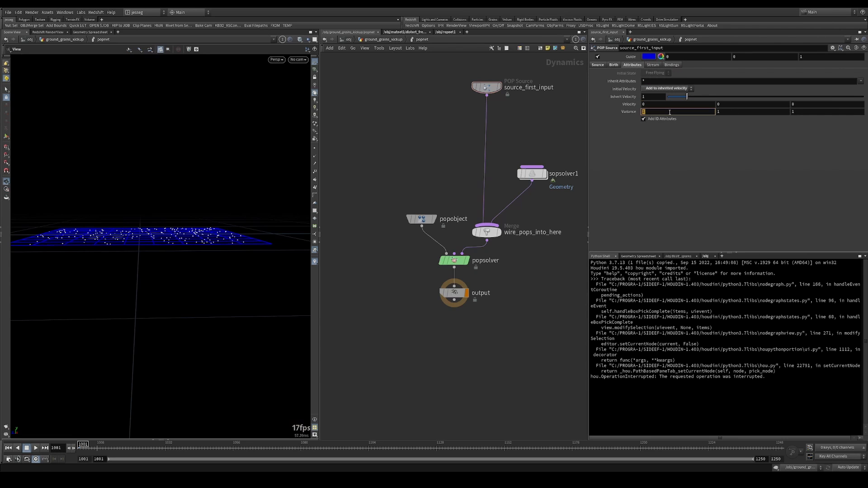
pyautogui.write('0.2')
pyautogui.press('Tab')
pyautogui.press('Tab')
pyautogui.write('0.2')
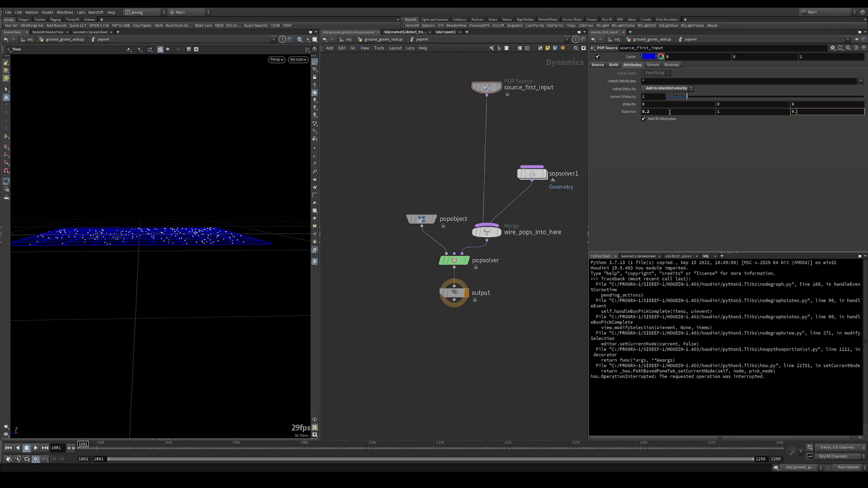
pyautogui.press('Return')
pyautogui.click(722, 104)
pyautogui.write('5')
pyautogui.press('Return')
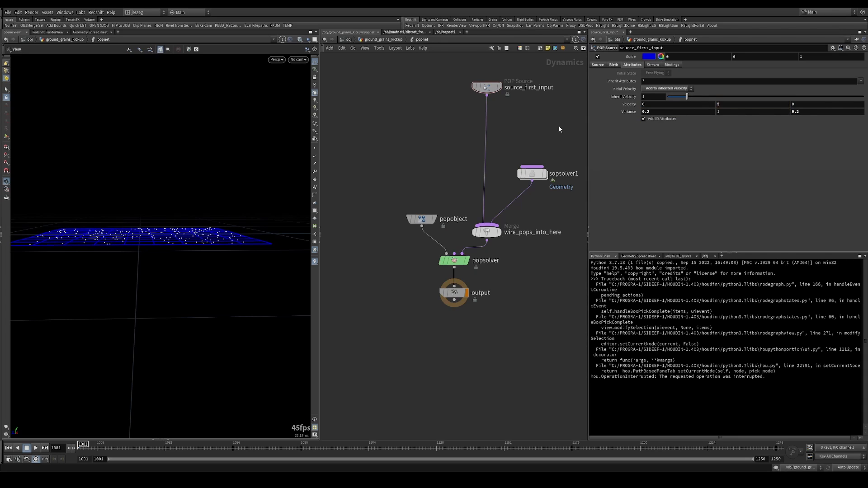
# Step: Play the particle simulation, view the rising column of particles from farther away, and rewind to the first frame
pyautogui.press('Up')
pyautogui.moveTo(181, 183); pyautogui.dragTo(204, 202)
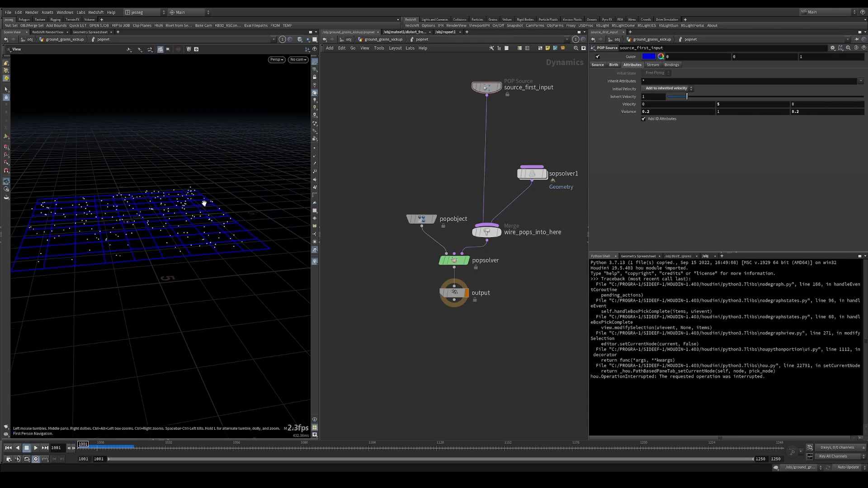
pyautogui.moveTo(203, 202); pyautogui.dragTo(141, 194, button='right')
pyautogui.moveTo(141, 194)
pyautogui.mouseDown()
pyautogui.moveTo(166, 195)
pyautogui.moveTo(152, 186)
pyautogui.moveTo(141, 202)
pyautogui.moveTo(138, 184)
pyautogui.mouseUp()
pyautogui.moveTo(138, 184); pyautogui.dragTo(91, 199, button='right')
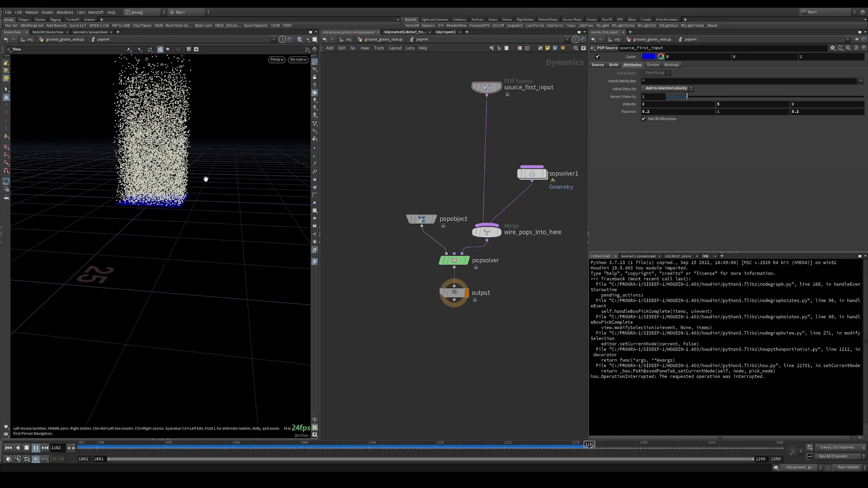
pyautogui.hotkey('ctrl', 'Up')
# Step: Inside sopsolver1, template box1 and play the simulation to compare the particles with the lattice box, then rewind
pyautogui.moveTo(547, 203); pyautogui.dragTo(517, 219, button='middle')
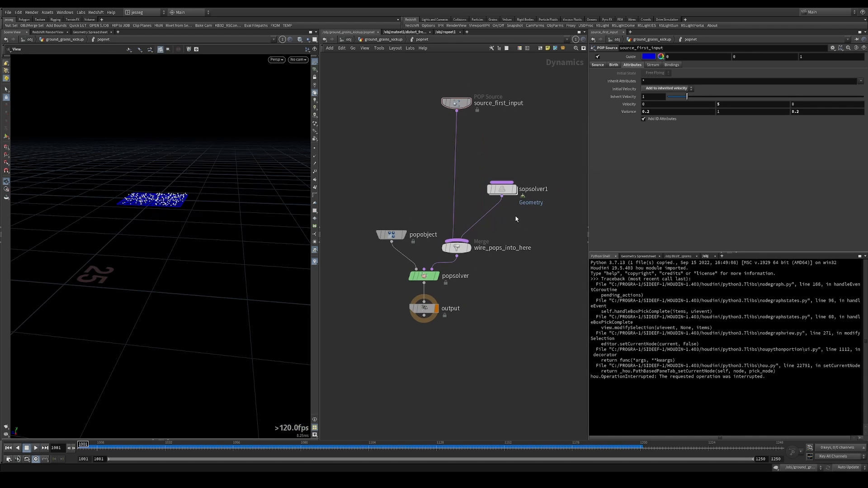
pyautogui.doubleClick(502, 189)
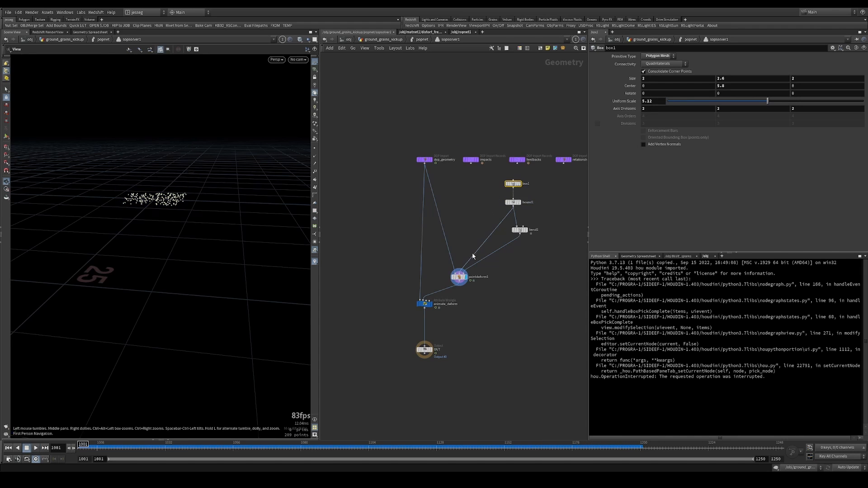
pyautogui.click(460, 277)
pyautogui.press('Up')
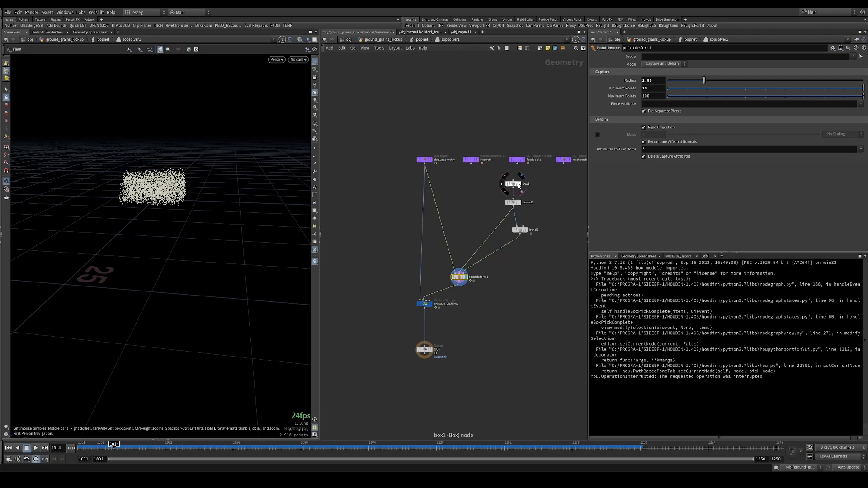
pyautogui.click(521, 191)
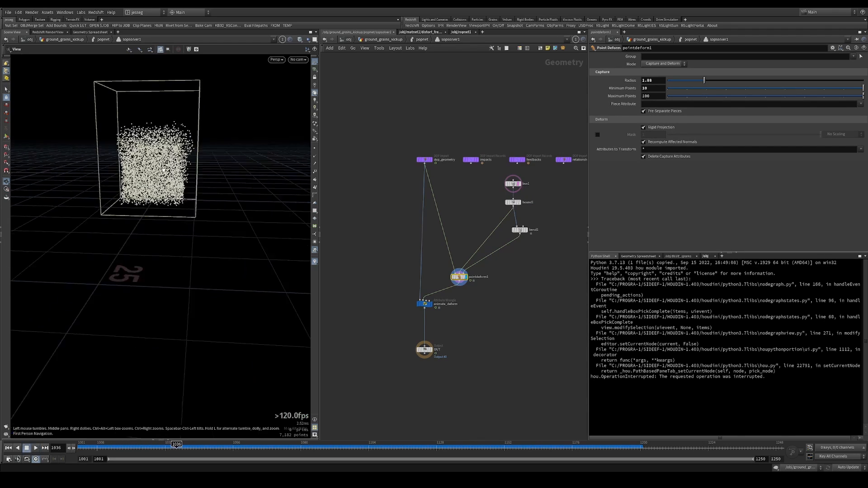
pyautogui.moveTo(164, 169); pyautogui.dragTo(141, 150)
pyautogui.click(314, 164)
pyautogui.press('Up')
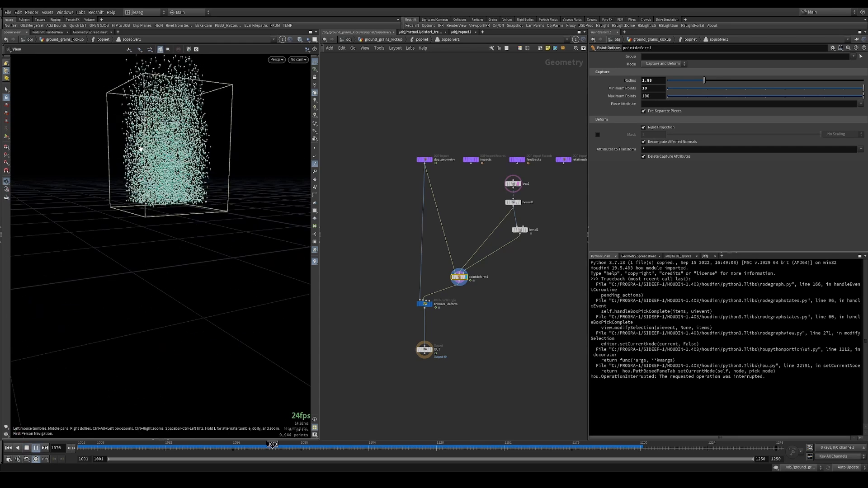
pyautogui.hotkey('ctrl', 'Up')
# Step: In the animate_deform wrangle code, change the random seed attribute from i@cluster_id to i@id
pyautogui.click(425, 304)
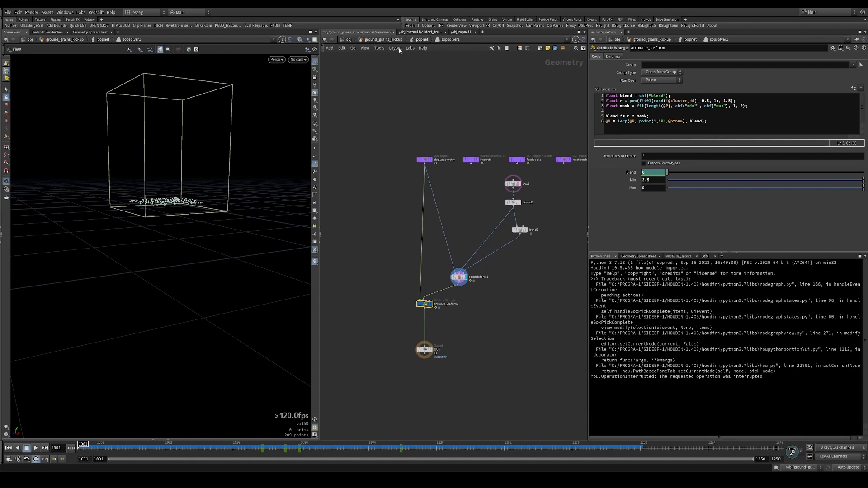
pyautogui.click(691, 100)
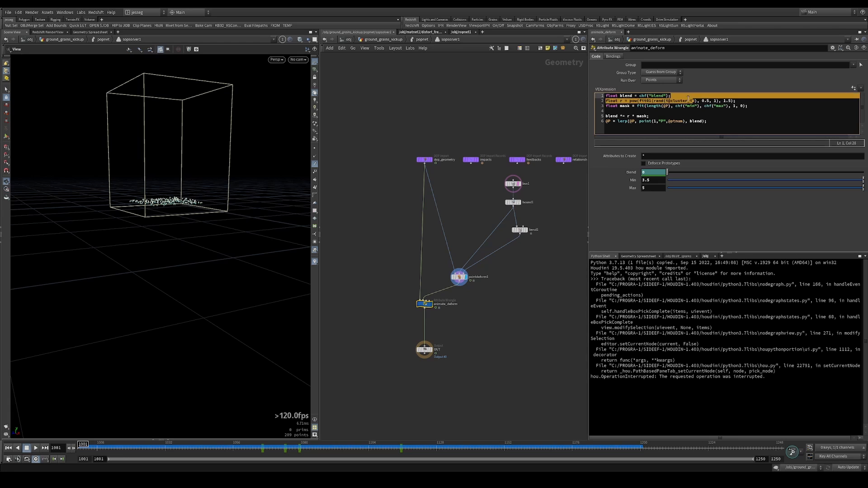
pyautogui.moveTo(684, 100); pyautogui.dragTo(670, 101)
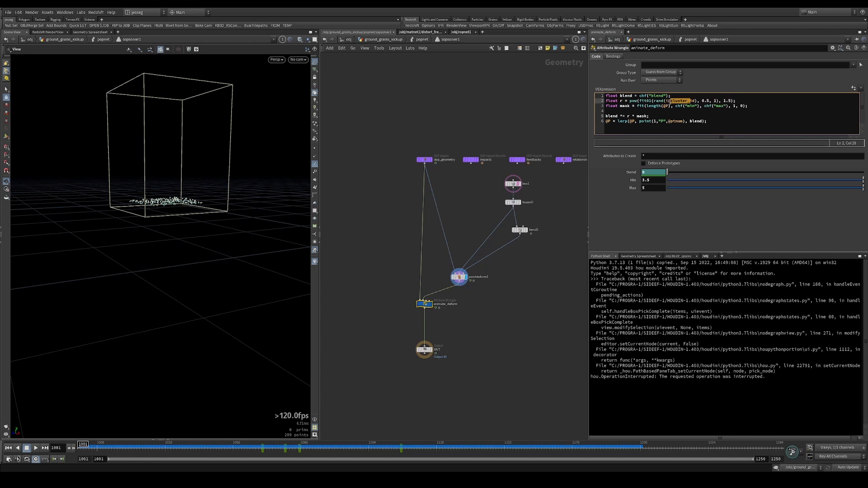
pyautogui.press('BackSpace')
# Step: Replay the simulation from the first frame and examine the particles in the lattice box from several angles without point markers
pyautogui.press('Up')
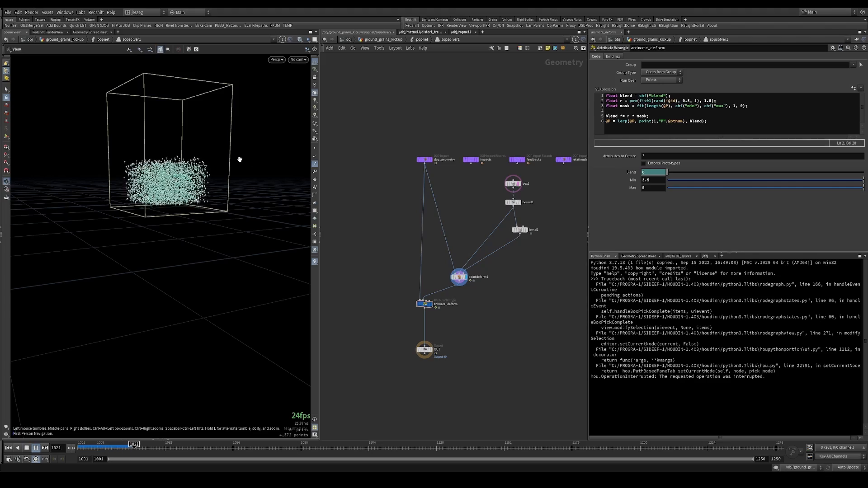
pyautogui.click(314, 164)
pyautogui.moveTo(190, 136); pyautogui.dragTo(170, 146)
pyautogui.hotkey('ctrl', 'Up')
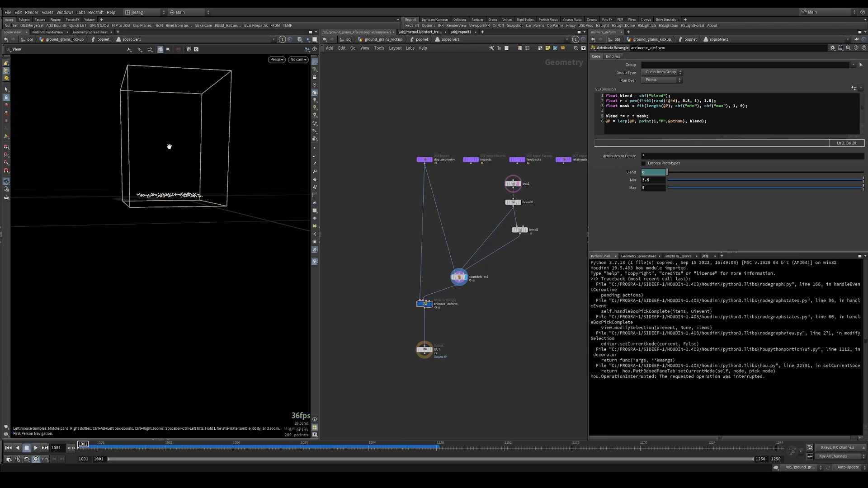
pyautogui.press('Up')
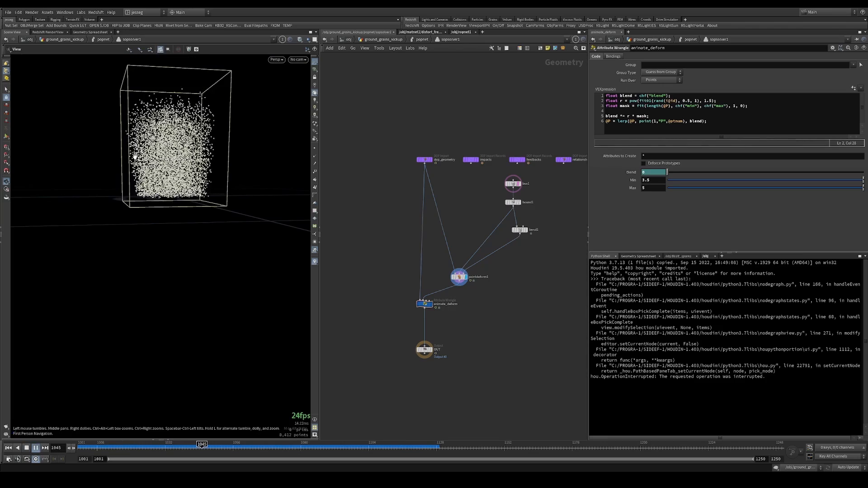
pyautogui.moveTo(169, 147); pyautogui.dragTo(192, 161)
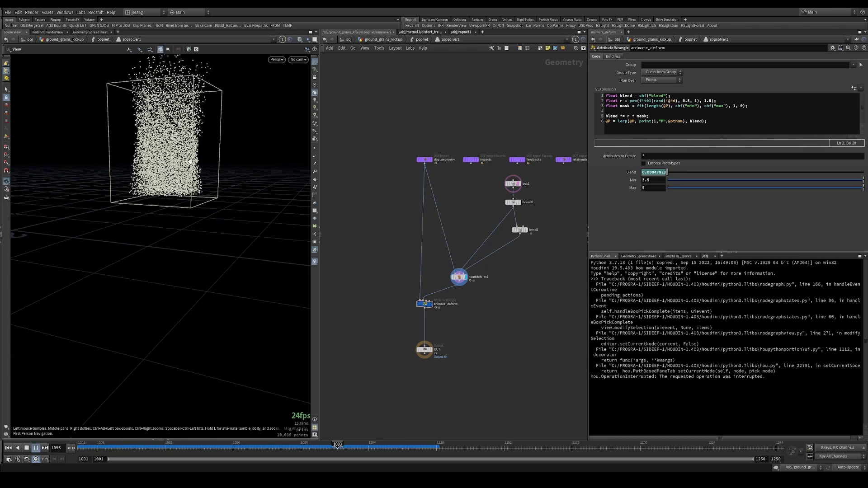
pyautogui.hotkey('ctrl', 'Up')
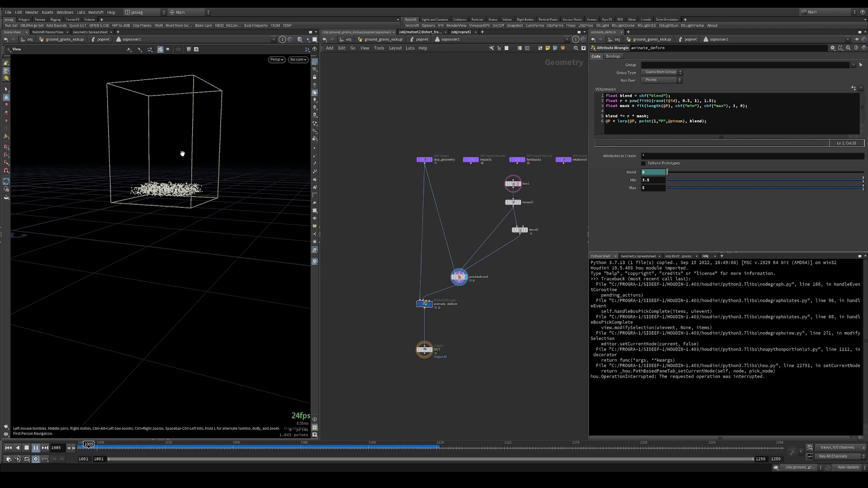
pyautogui.moveTo(182, 155); pyautogui.dragTo(187, 158)
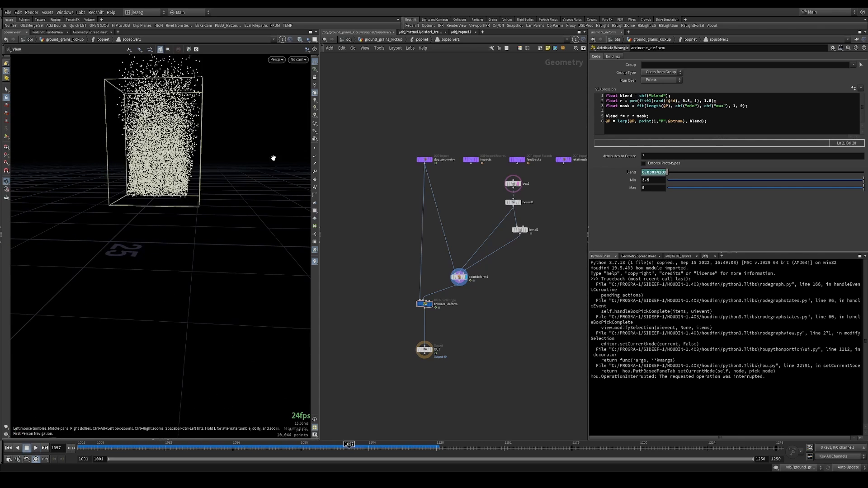
pyautogui.hotkey('ctrl', 'Up')
# Step: Highlight the random r line in the animate_deform code and replay the simulation from the first frame
pyautogui.moveTo(717, 100); pyautogui.dragTo(584, 104)
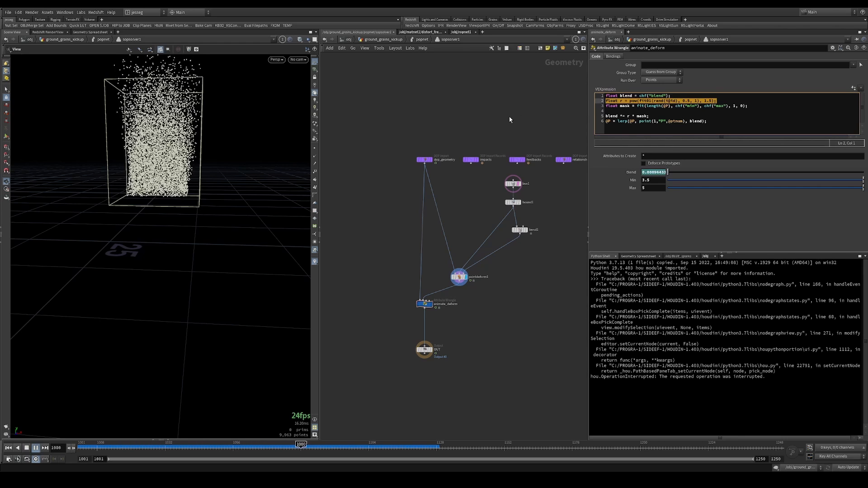
pyautogui.press('Up')
pyautogui.hotkey('ctrl', 'Up')
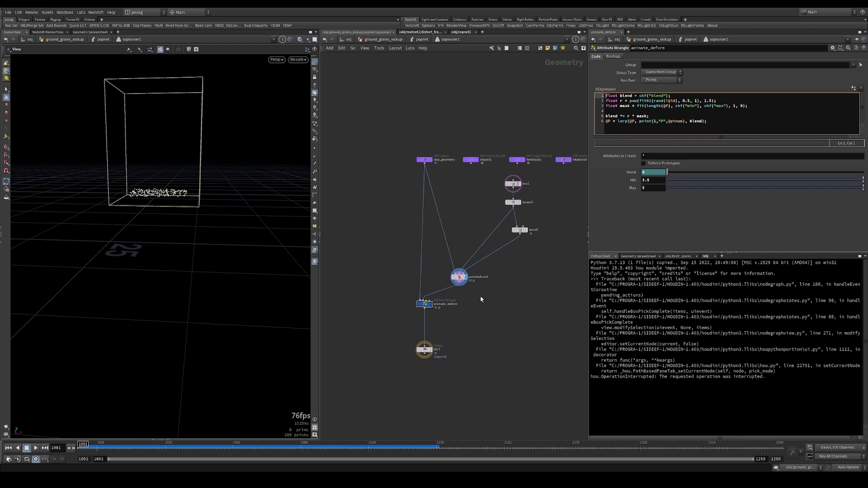
pyautogui.press('Up')
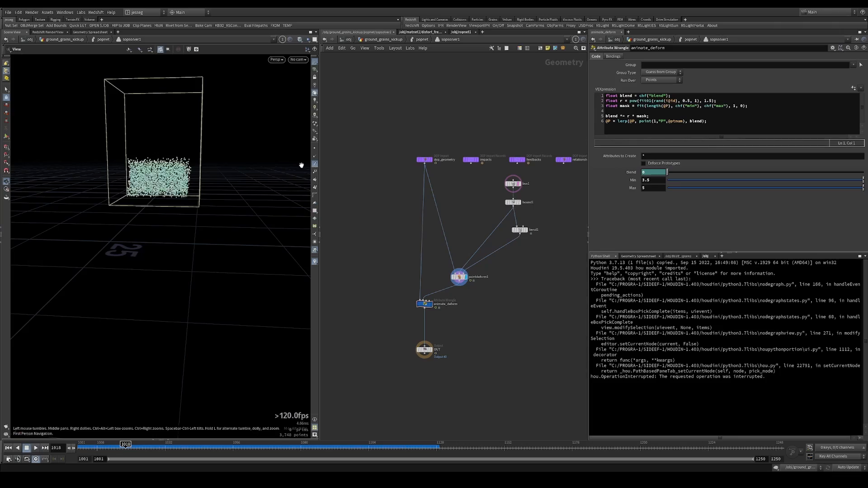
# Step: Examine the moving particles in the lattice box from several angles and distances, and rewind to the first frame
pyautogui.moveTo(301, 165); pyautogui.dragTo(211, 161, button='right')
pyautogui.moveTo(196, 126); pyautogui.dragTo(143, 120)
pyautogui.moveTo(178, 131); pyautogui.dragTo(176, 193, button='middle')
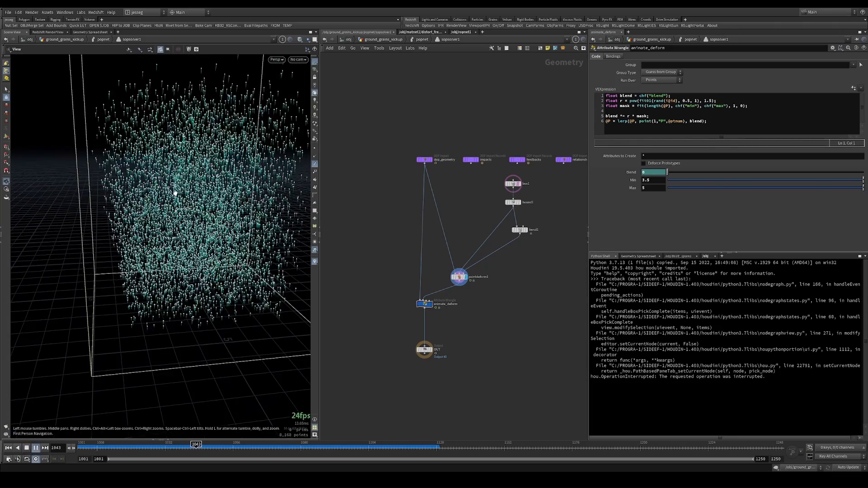
pyautogui.moveTo(176, 193); pyautogui.dragTo(166, 221)
pyautogui.moveTo(166, 221); pyautogui.dragTo(208, 199, button='right')
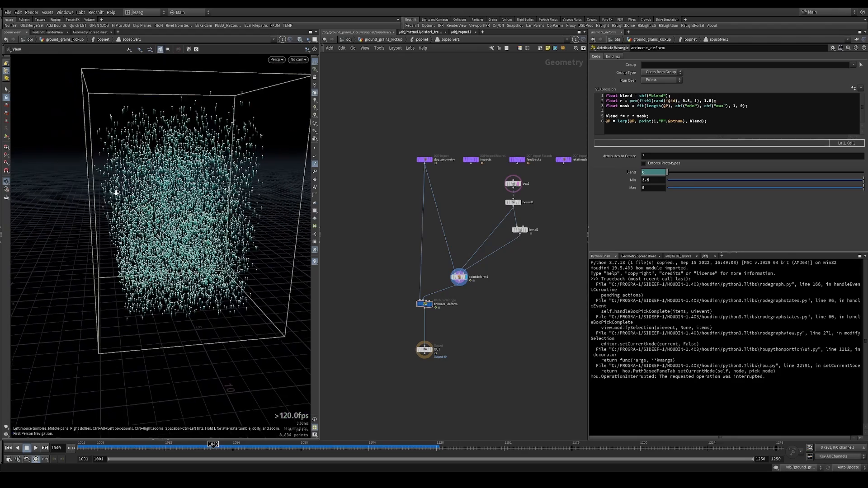
pyautogui.hotkey('ctrl', 'Up')
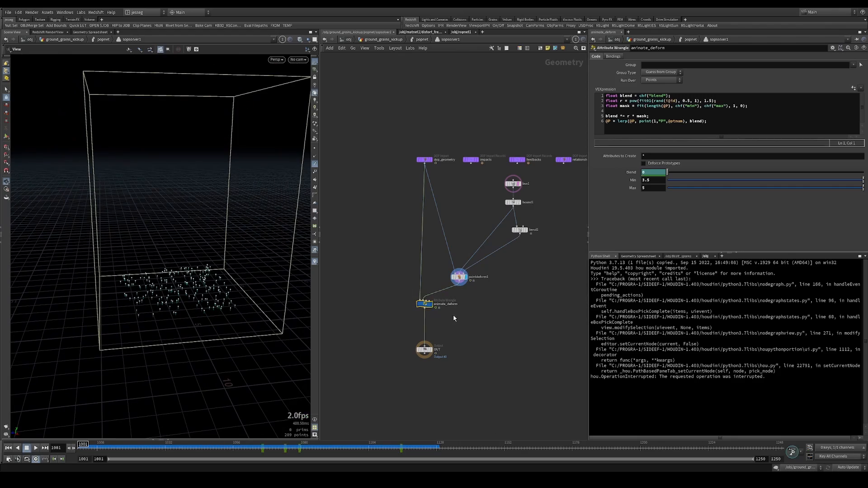
# Step: Display the animate_deform wrangle's output and play the simulation from the first frame to check the particles
pyautogui.click(430, 304)
pyautogui.press('Up')
pyautogui.press('Up')
pyautogui.moveTo(242, 265); pyautogui.dragTo(212, 231)
pyautogui.press('Up')
pyautogui.press('Up')
pyautogui.hotkey('ctrl', 'Up')
pyautogui.press('Up')
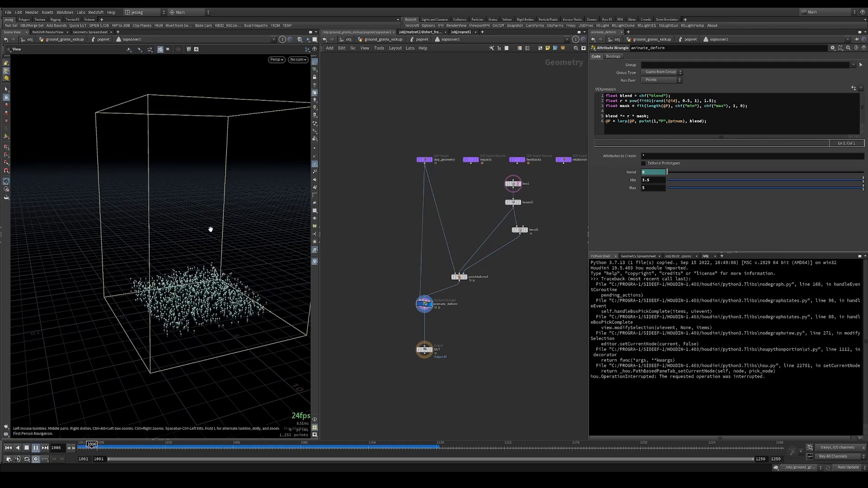
pyautogui.press('Up')
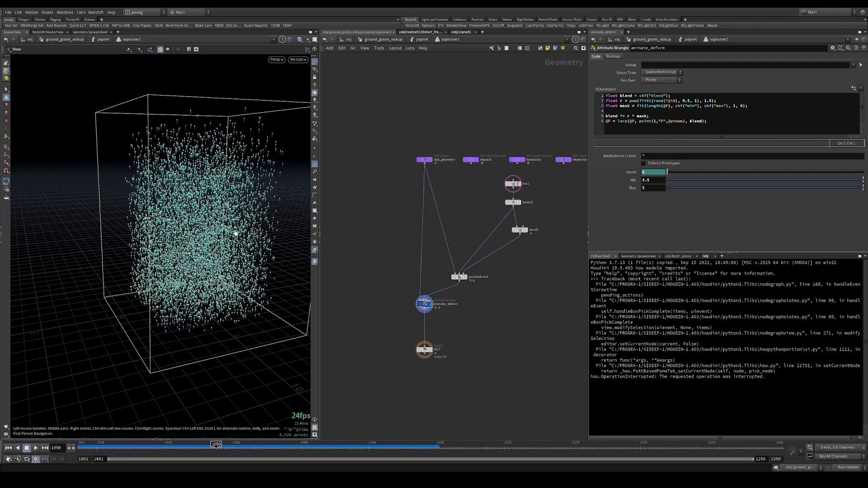
# Step: Add a Trail node and insert it between the animate_deform wrangle and OUT
pyautogui.press('Tab')
pyautogui.write('trail')
pyautogui.press('Return')
pyautogui.click(472, 342)
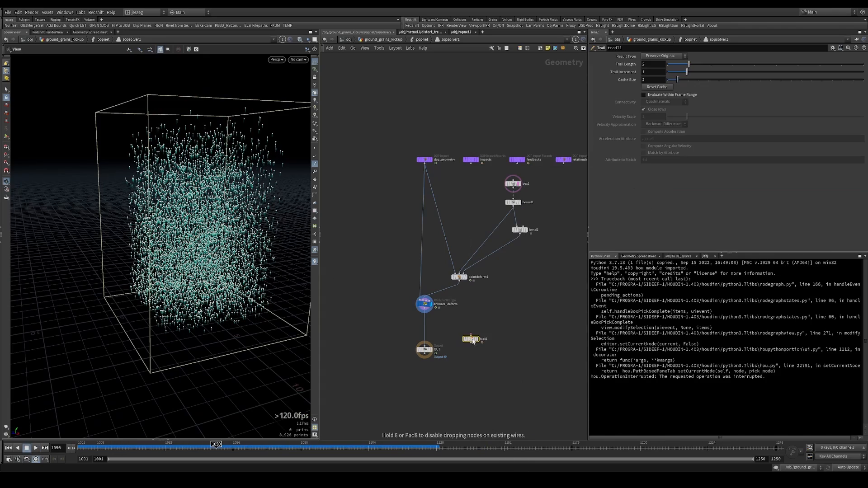
pyautogui.moveTo(473, 343); pyautogui.dragTo(417, 337)
# Step: Set the Trail node's result type to Compute Velocity, with Backward Difference as the velocity approximation
pyautogui.click(673, 56)
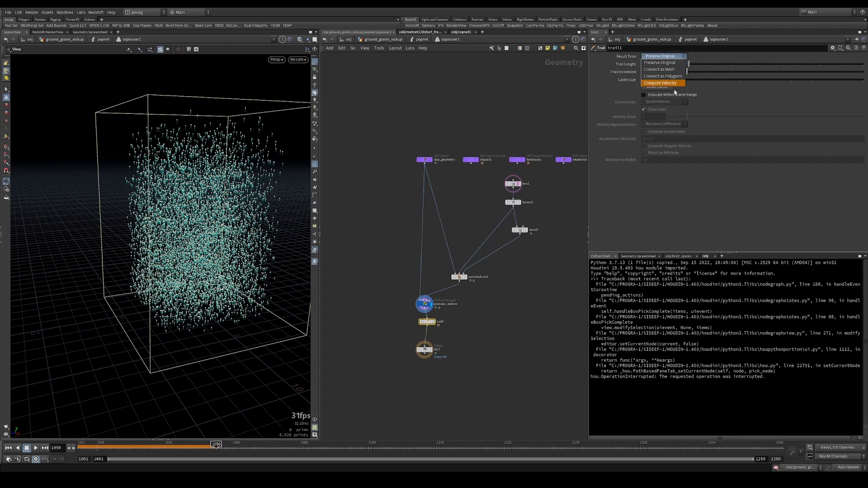
pyautogui.click(674, 82)
pyautogui.click(672, 125)
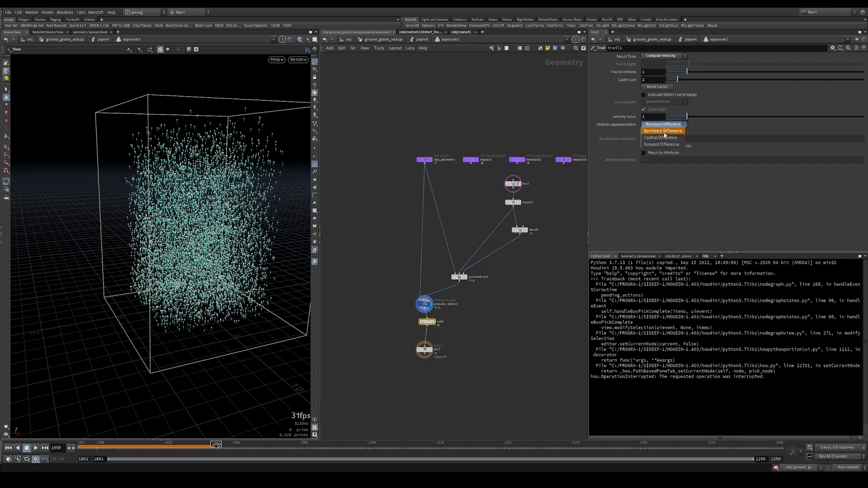
pyautogui.click(664, 132)
pyautogui.click(543, 273)
# Step: Display the trail1 output and replay the simulation from the first frame to check the computed velocities
pyautogui.hotkey('ctrl', 'Up')
pyautogui.moveTo(536, 289); pyautogui.dragTo(535, 303)
pyautogui.press('Up')
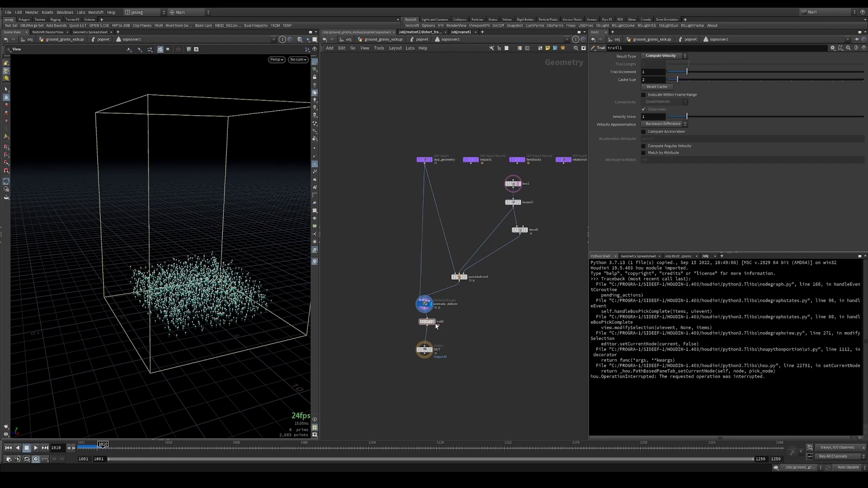
pyautogui.click(434, 322)
pyautogui.press('Up')
pyautogui.press('Up')
pyautogui.press('Up')
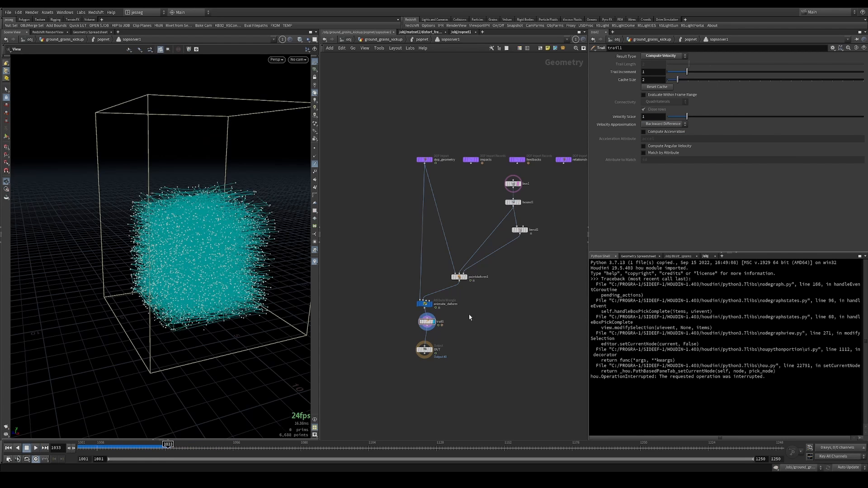
# Step: Enable Match by Attribute on the Trail node, using the id attribute
pyautogui.moveTo(470, 319); pyautogui.dragTo(417, 331)
pyautogui.click(664, 154)
pyautogui.click(531, 313)
# Step: Replay the simulation from the first frame and examine the velocity trails from a lower angle
pyautogui.hotkey('ctrl', 'Up')
pyautogui.press('Up')
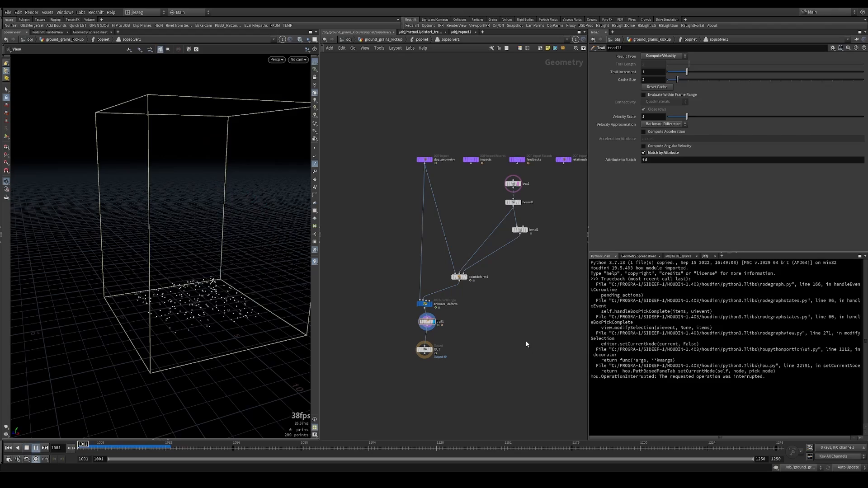
pyautogui.press('Up')
pyautogui.hotkey('ctrl', 'Up')
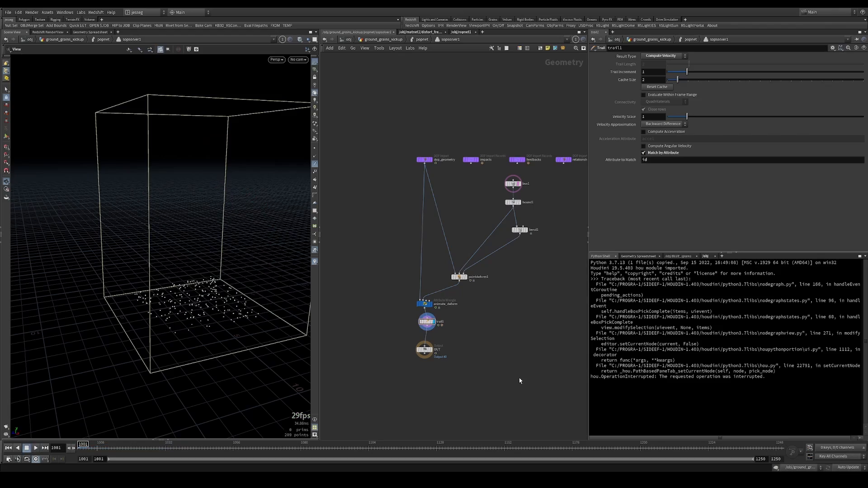
pyautogui.press('Up')
pyautogui.moveTo(202, 306); pyautogui.dragTo(199, 217)
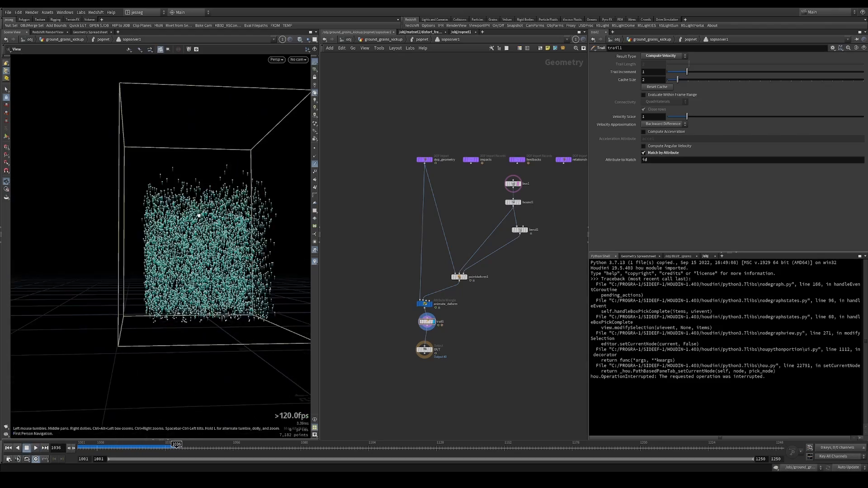
pyautogui.press('Up')
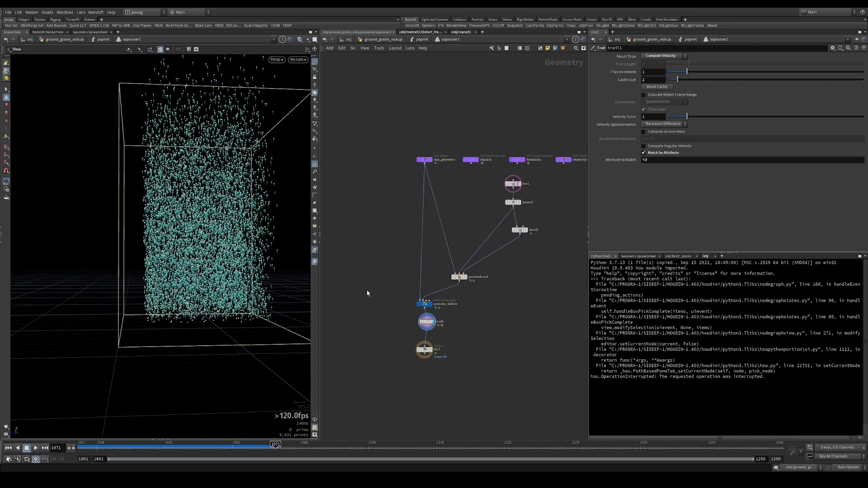
# Step: Select the animate_deform wrangle and highlight its random r line and its mask line in turn
pyautogui.click(426, 305)
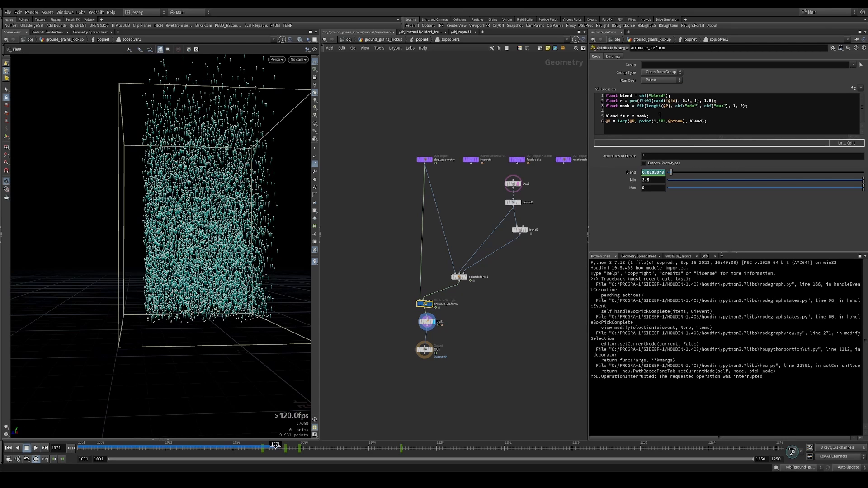
pyautogui.moveTo(253, 168); pyautogui.dragTo(260, 189)
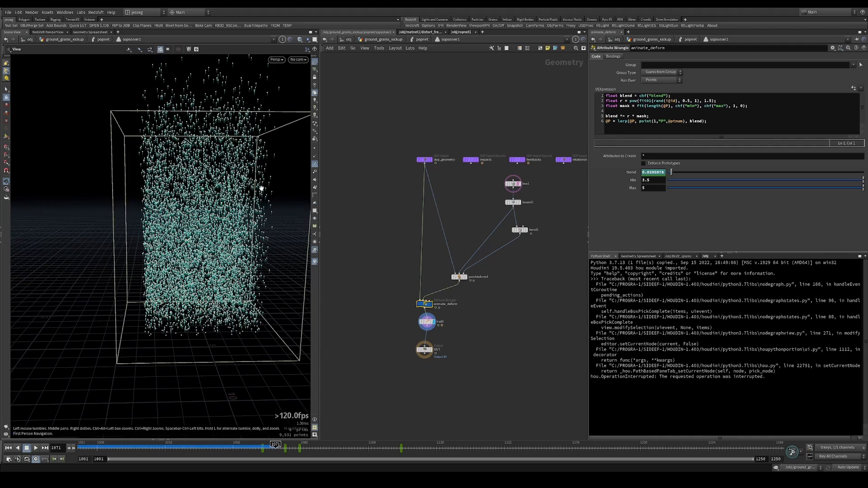
pyautogui.moveTo(765, 103); pyautogui.dragTo(594, 102)
pyautogui.moveTo(228, 190); pyautogui.dragTo(209, 183)
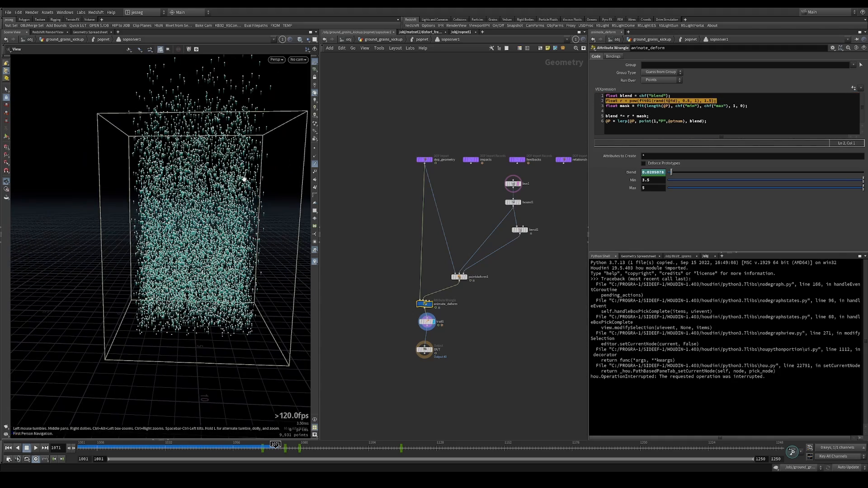
pyautogui.click(717, 101)
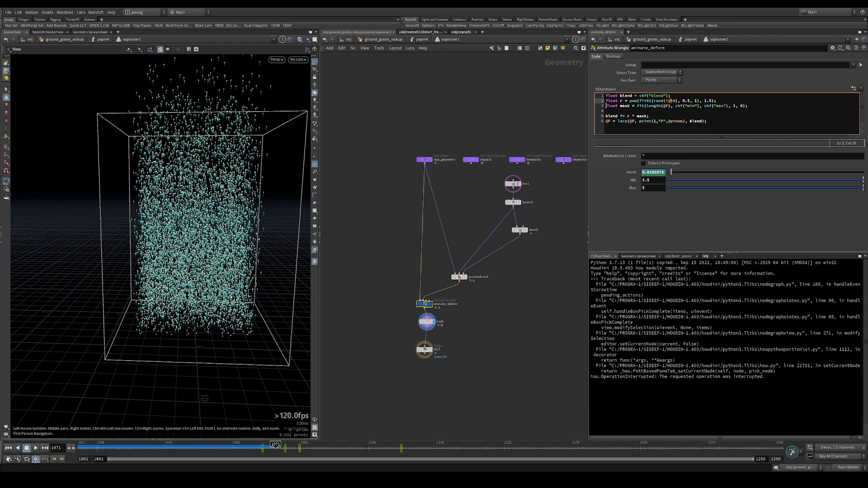
pyautogui.moveTo(606, 106); pyautogui.dragTo(749, 106)
pyautogui.click(756, 111)
# Step: Align the trail1 node beneath animate_deform and highlight the float mask line in the wrangle code
pyautogui.moveTo(234, 285); pyautogui.dragTo(167, 297)
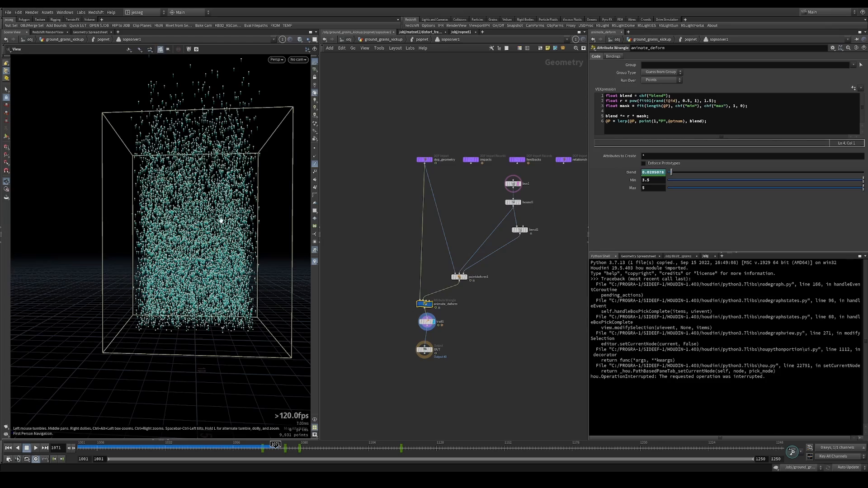
pyautogui.moveTo(211, 283); pyautogui.dragTo(192, 313)
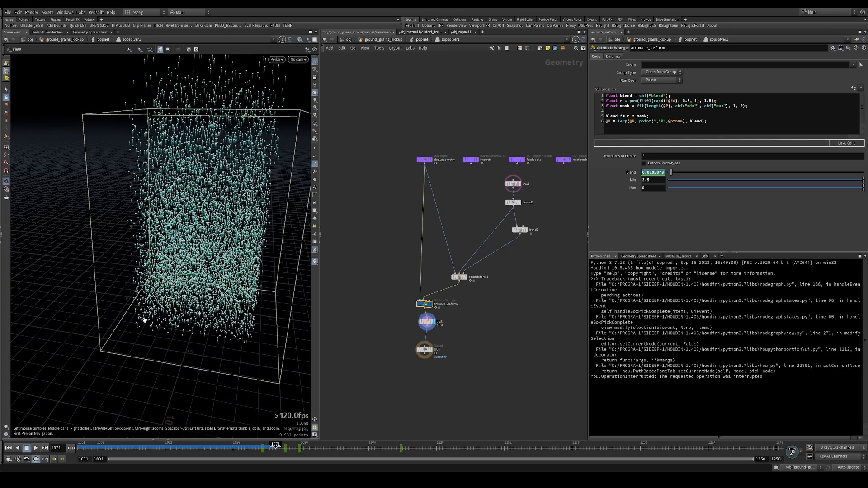
pyautogui.moveTo(87, 313); pyautogui.dragTo(82, 265)
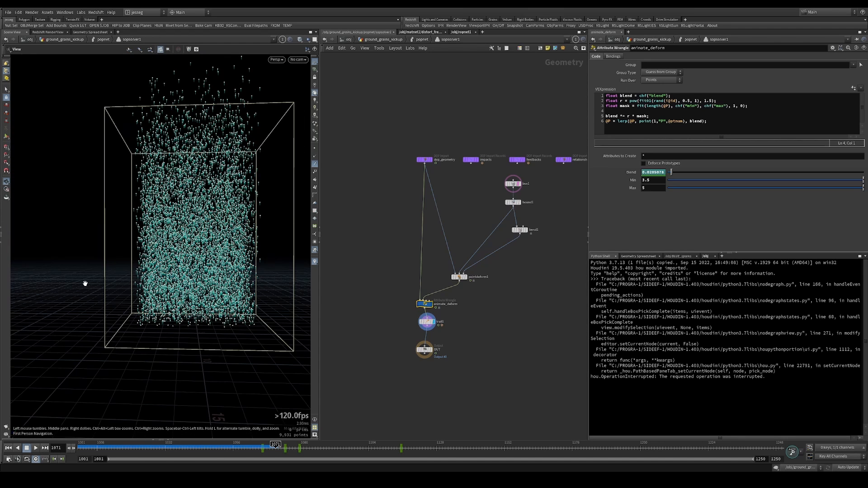
pyautogui.moveTo(427, 322); pyautogui.dragTo(424, 325)
pyautogui.moveTo(761, 107); pyautogui.dragTo(599, 105)
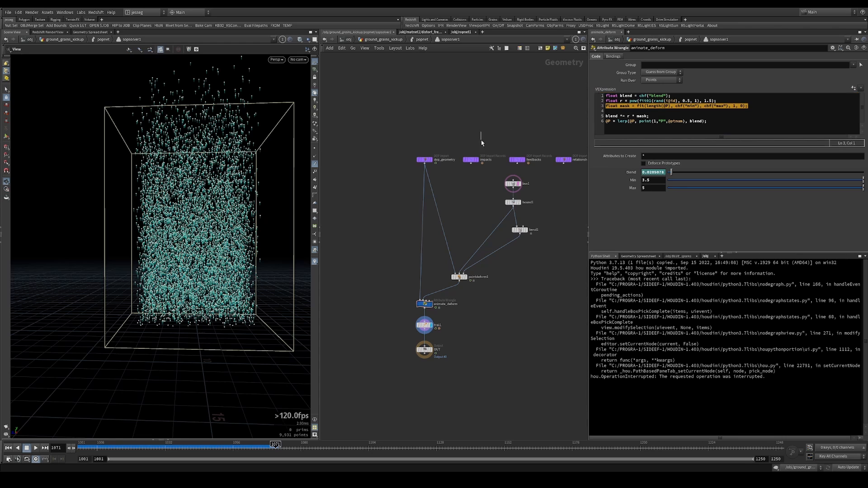
# Step: Replay the simulation briefly, rewind, and highlight the float blend and blend *= r * mask lines in the code
pyautogui.hotkey('ctrl', 'Up')
pyautogui.press('Down')
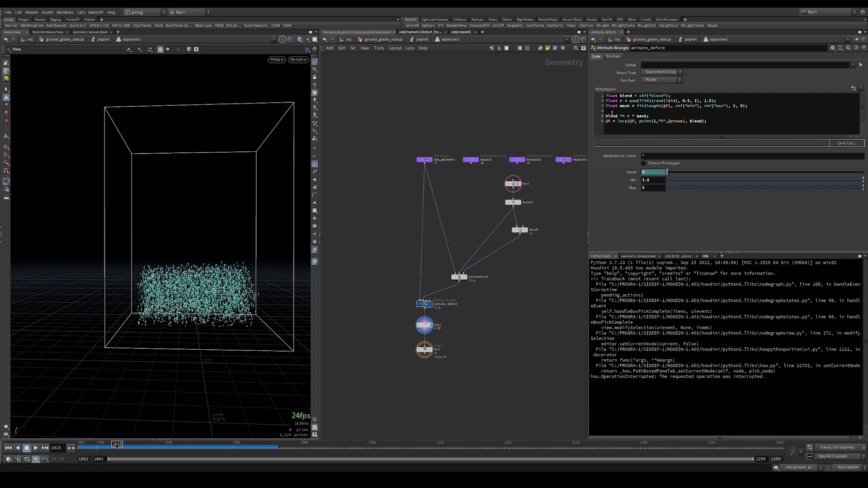
pyautogui.hotkey('ctrl', 'Up')
pyautogui.moveTo(680, 96); pyautogui.dragTo(605, 96)
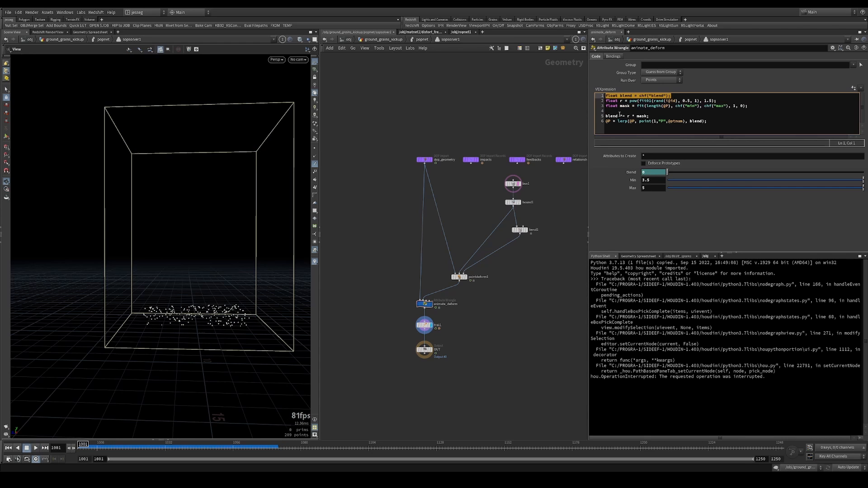
pyautogui.doubleClick(623, 116)
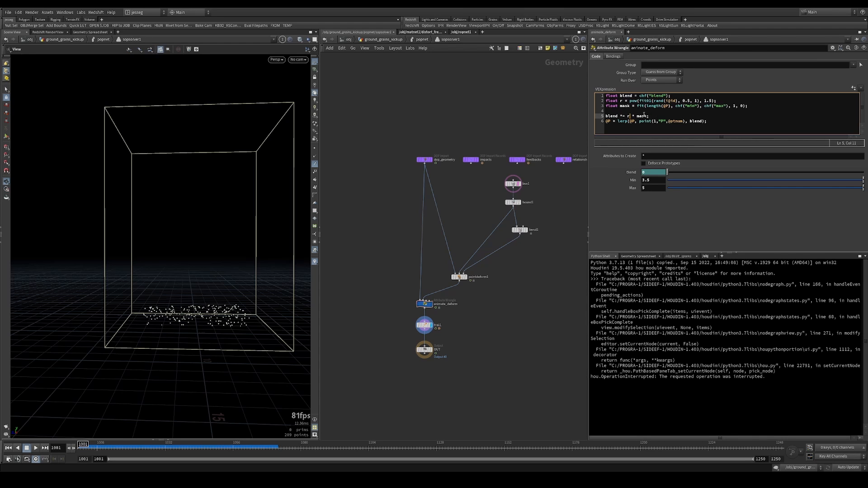
pyautogui.tripleClick(661, 115)
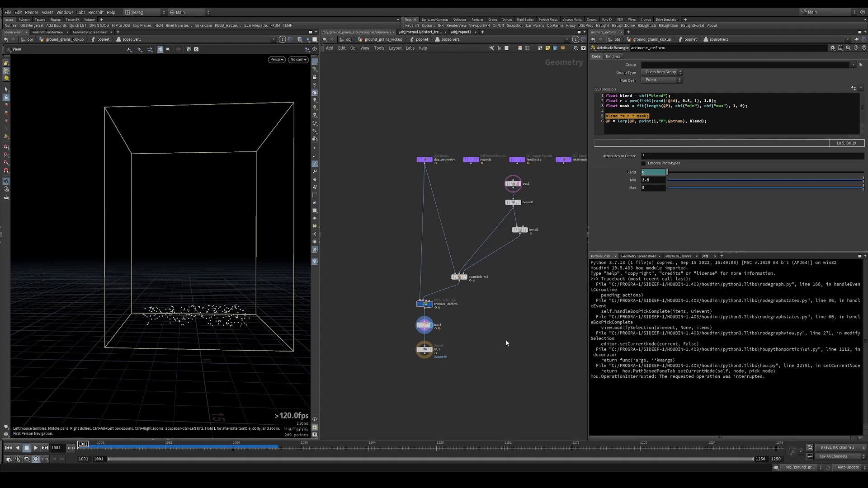
# Step: Replay the simulation from the first frame and move the timeline to frame 1054 to inspect the deformed particles
pyautogui.moveTo(201, 287); pyautogui.dragTo(190, 302)
pyautogui.press('Up')
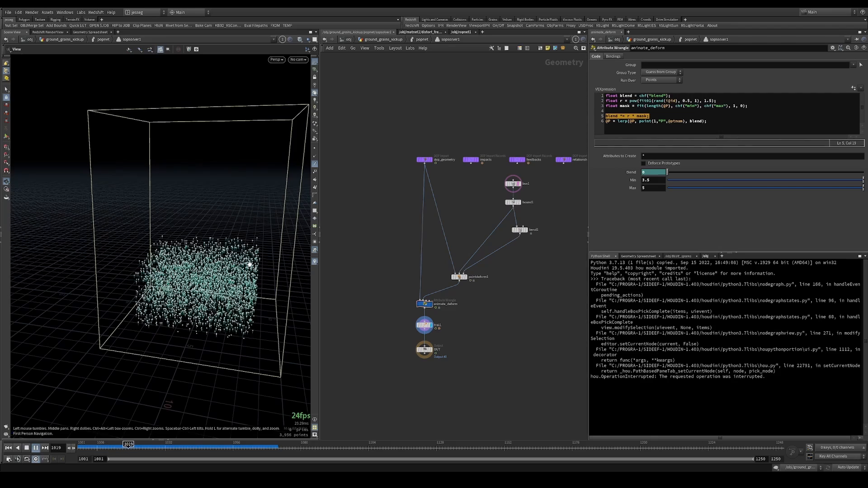
pyautogui.press('Up')
pyautogui.hotkey('ctrl', 'Up')
pyautogui.press('Up')
pyautogui.press('Up')
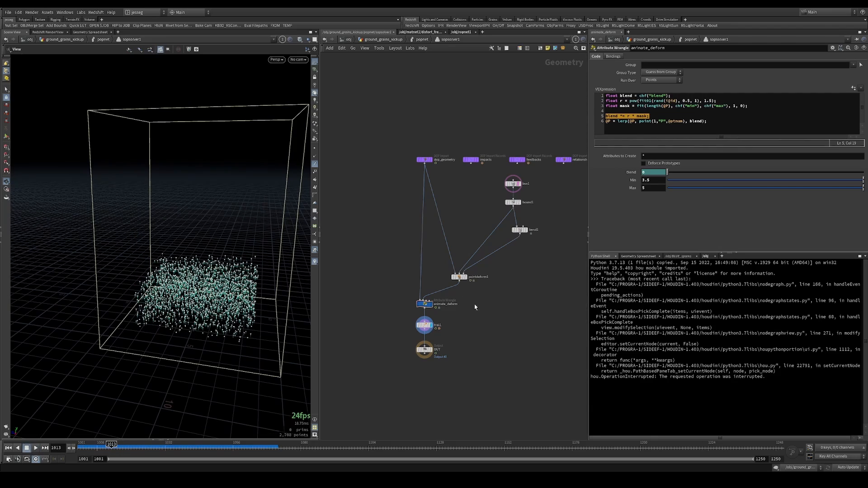
pyautogui.moveTo(467, 325); pyautogui.dragTo(406, 308)
pyautogui.moveTo(213, 451); pyautogui.dragTo(228, 437)
# Step: Replace the animated Blend value on the animate_deform wrangle with a constant 1
pyautogui.click(436, 303)
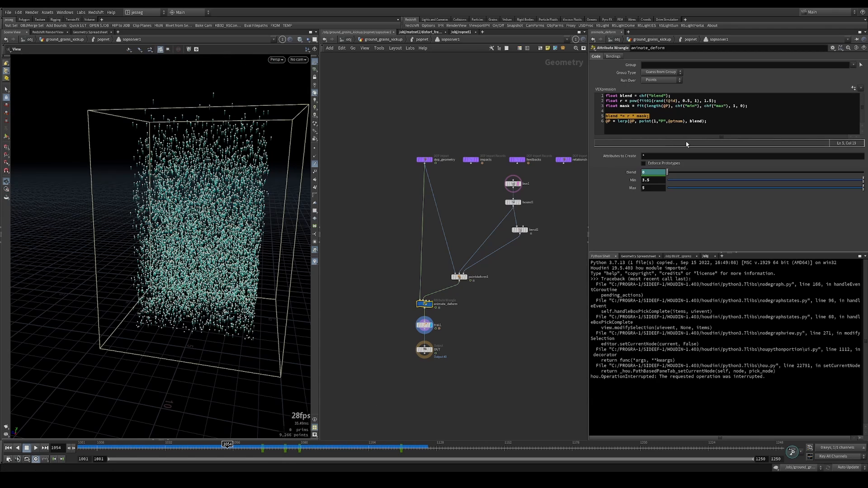
pyautogui.click(656, 173)
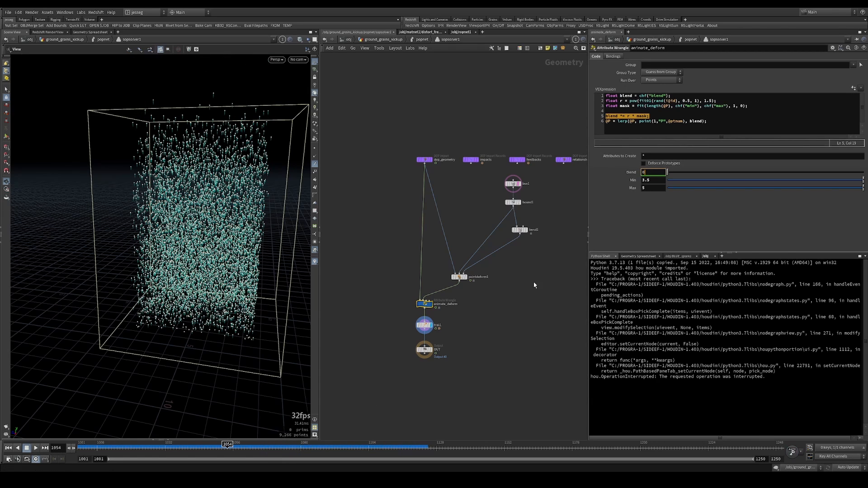
pyautogui.write('1')
pyautogui.press('Return')
# Step: Replay the simulation from the first frame with the full blend and examine the particles around the lattice box
pyautogui.click(468, 349)
pyautogui.hotkey('ctrl', 'Up')
pyautogui.press('Up')
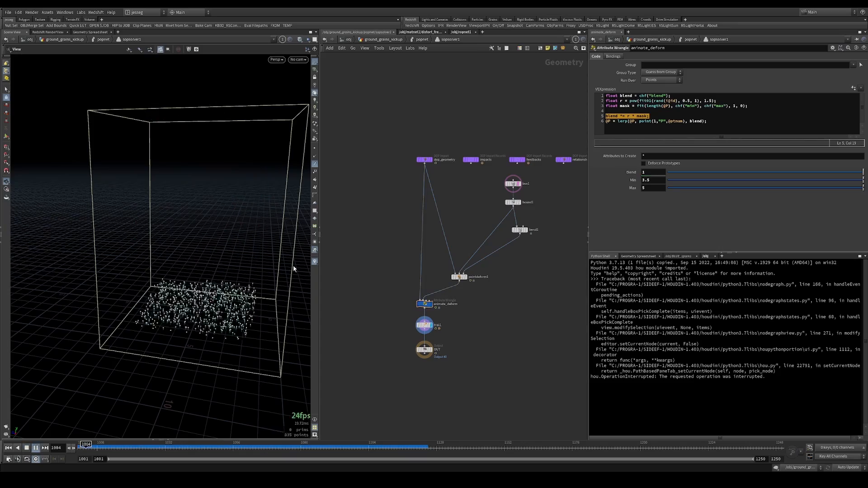
pyautogui.press('Up')
pyautogui.moveTo(219, 288); pyautogui.dragTo(227, 267)
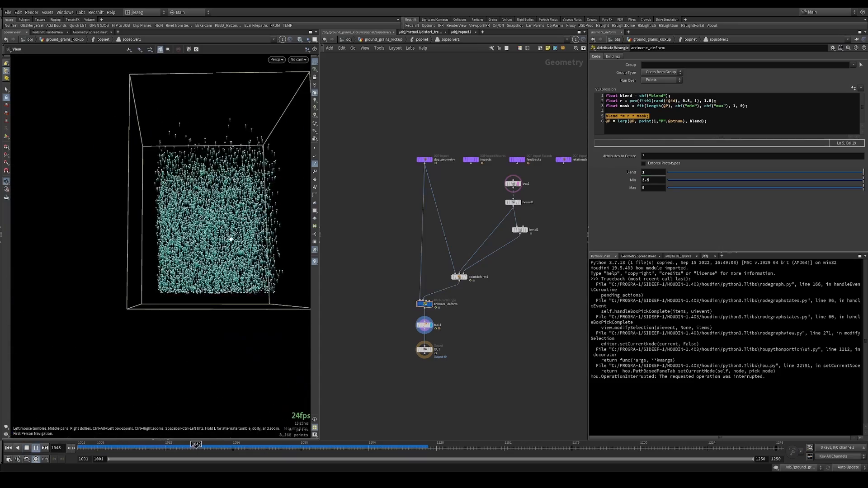
pyautogui.moveTo(227, 236); pyautogui.dragTo(249, 229)
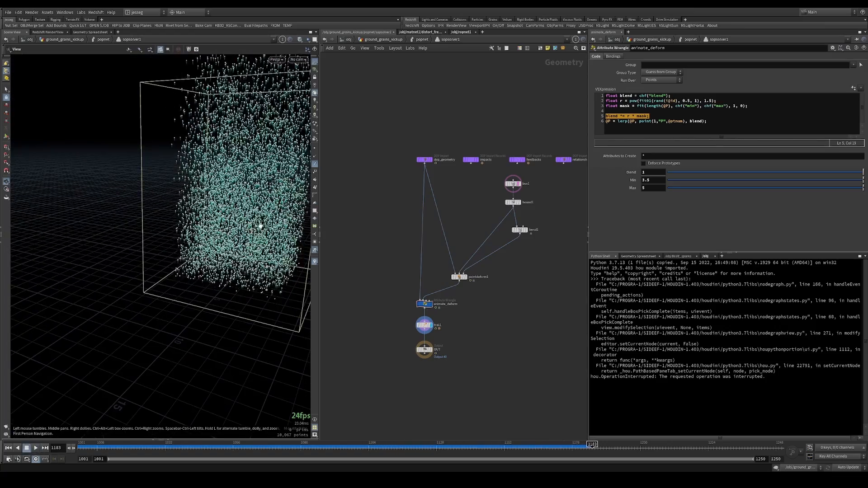
pyautogui.moveTo(258, 223); pyautogui.dragTo(267, 204)
pyautogui.moveTo(267, 203); pyautogui.dragTo(163, 215, button='right')
pyautogui.moveTo(163, 215); pyautogui.dragTo(204, 211)
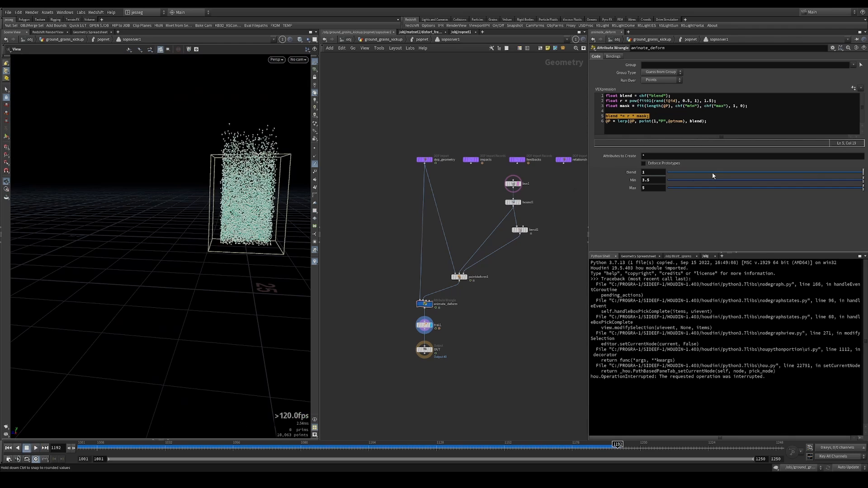
# Step: Lower the animate_deform wrangle's Blend to 0.279
pyautogui.moveTo(713, 174); pyautogui.dragTo(722, 173)
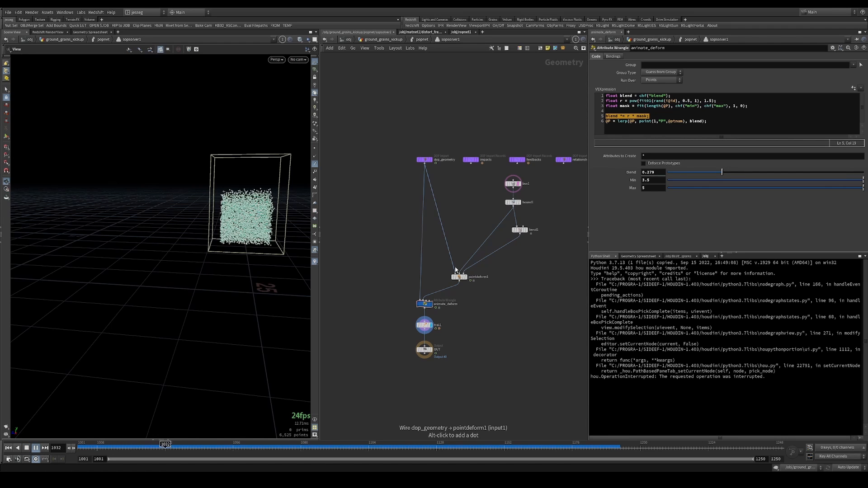
# Step: Return the simulation to its first frame and go back up to the ground_grains_kickup network
pyautogui.hotkey('ctrl', 'Up')
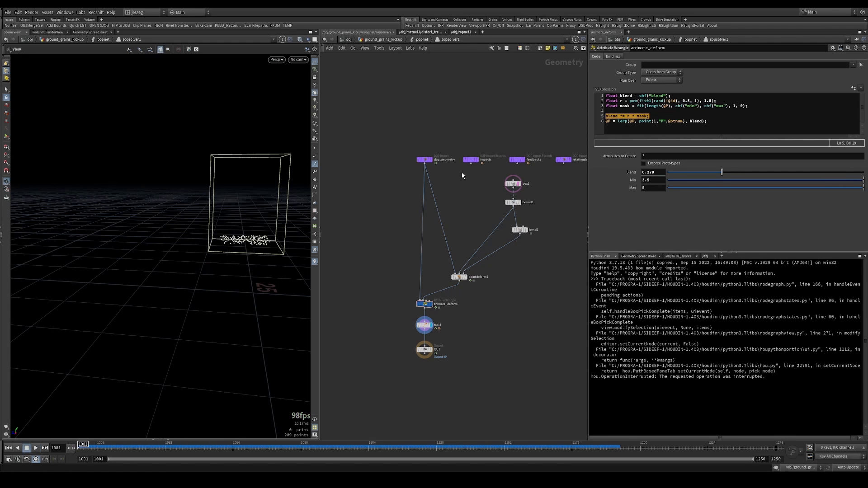
pyautogui.rightClick(427, 37)
pyautogui.click(416, 40)
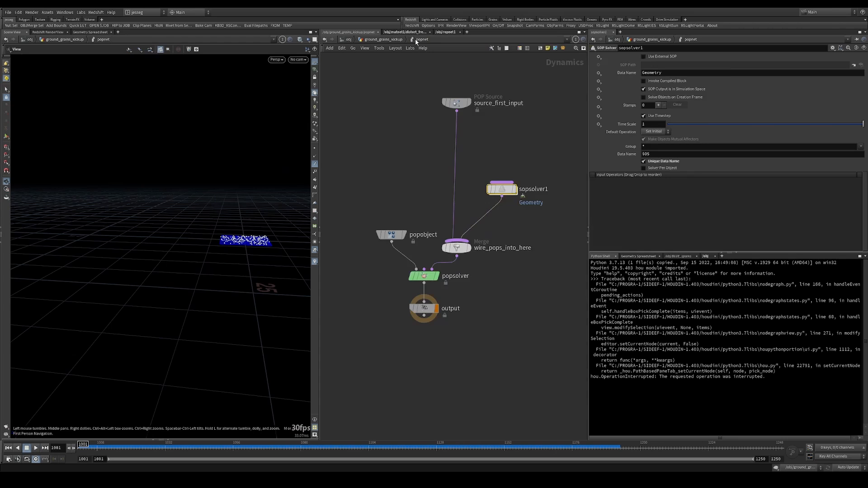
pyautogui.click(383, 40)
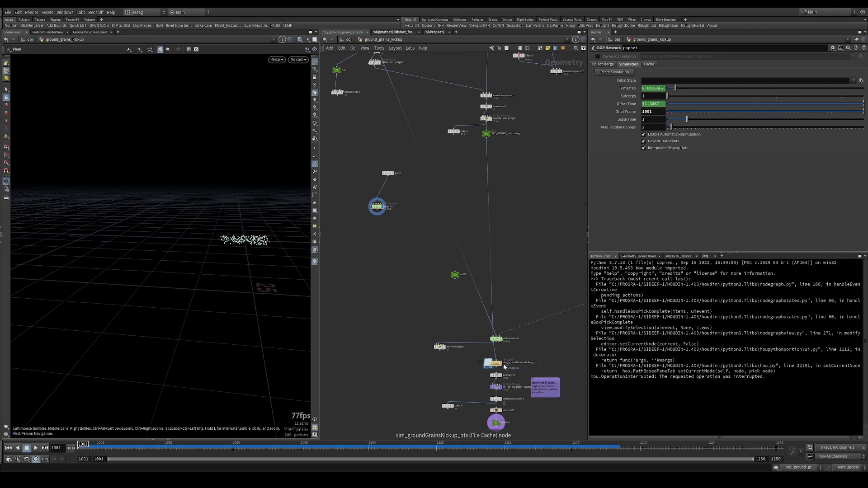
# Step: Display the sim_groundGrainsKickup_pts file cache and move the timeline to frame 1103 to view the cached grains
pyautogui.click(503, 365)
pyautogui.press('Up')
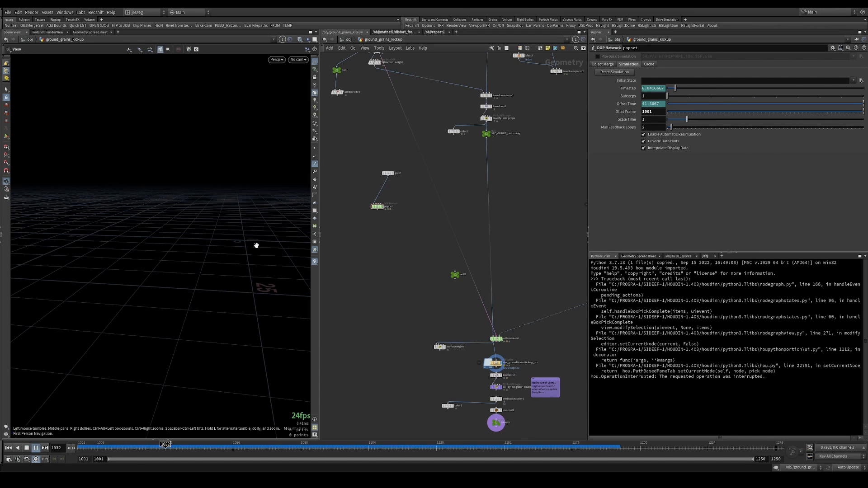
pyautogui.moveTo(260, 232); pyautogui.dragTo(197, 237, button='middle')
pyautogui.moveTo(407, 448); pyautogui.dragTo(368, 448)
pyautogui.click(315, 165)
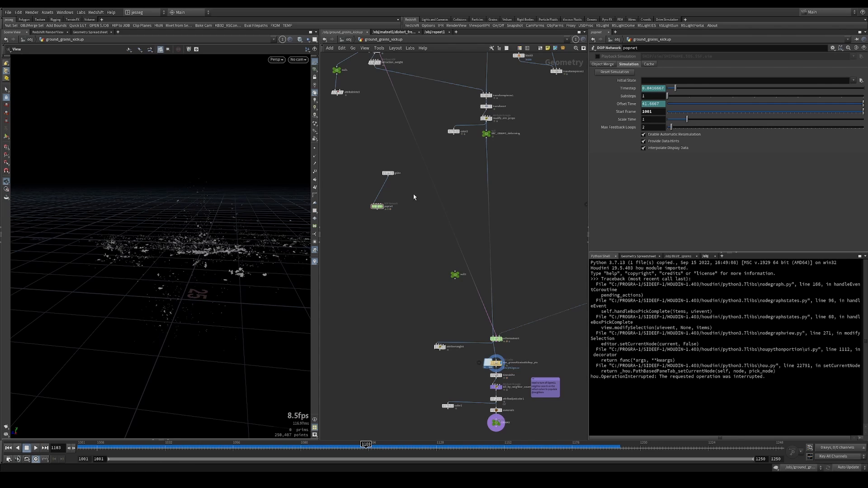
# Step: Delete the demo popnet together with the node feeding it, and return the timeline to the first frame
pyautogui.moveTo(400, 231); pyautogui.dragTo(349, 136)
pyautogui.press('Delete')
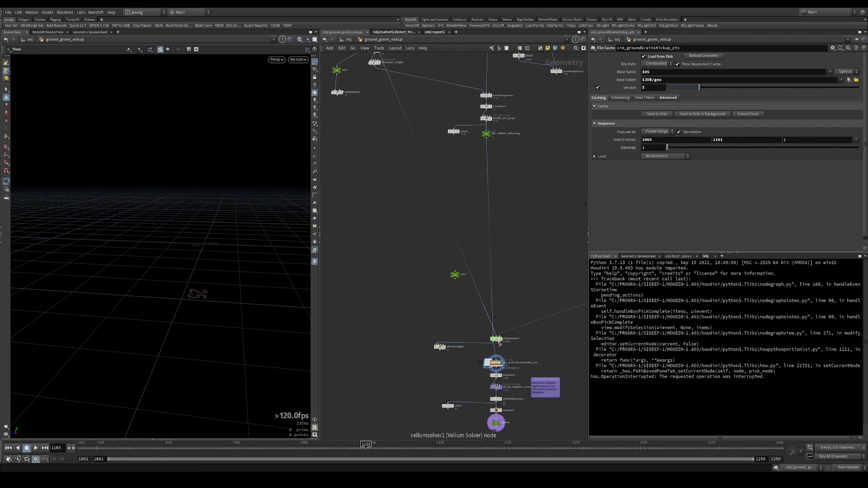
pyautogui.hotkey('ctrl', 'Up')
# Step: Open the forces network inside vellumsolver1 and inspect popaxisforce1 and sopsolver_deform, which feed the FORCE output
pyautogui.click(500, 335)
pyautogui.moveTo(548, 288); pyautogui.dragTo(433, 295, button='middle')
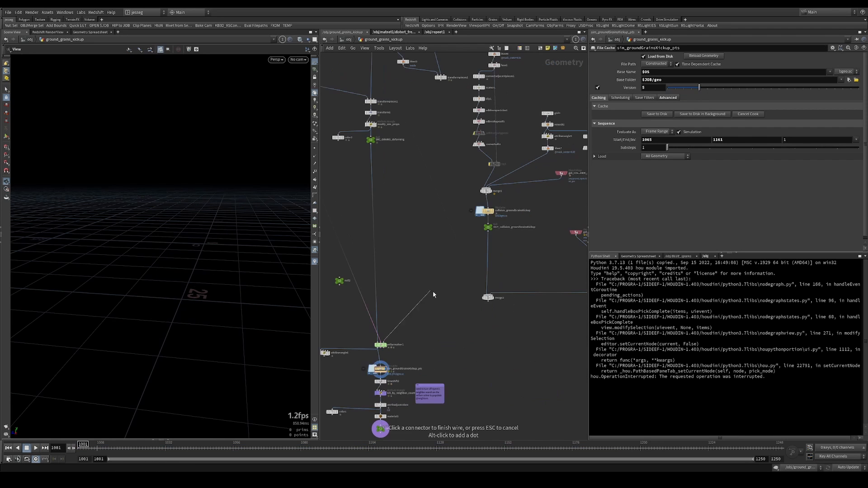
pyautogui.press('Escape')
pyautogui.doubleClick(381, 345)
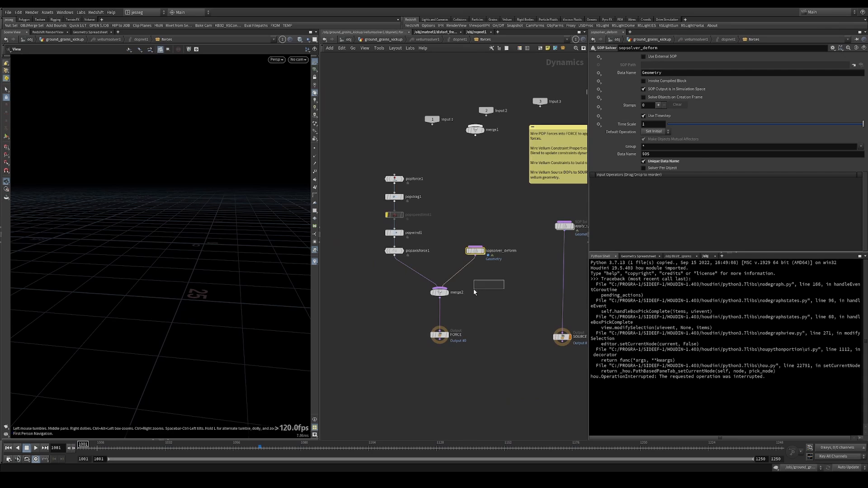
pyautogui.click(394, 251)
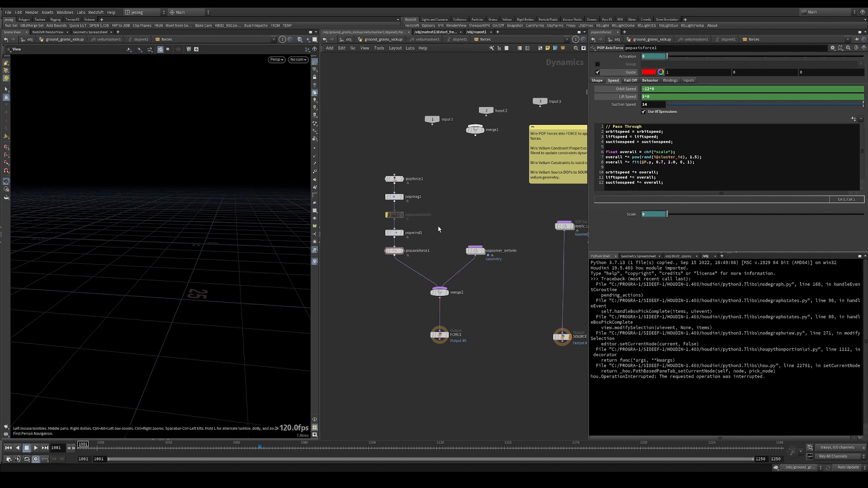
pyautogui.moveTo(527, 221); pyautogui.dragTo(456, 200, button='middle')
pyautogui.moveTo(459, 208); pyautogui.dragTo(451, 272)
# Step: Return to ground_grains_kickup and review vellumsolver1's solver, simulation, advanced, visualize and forces settings
pyautogui.click(383, 39)
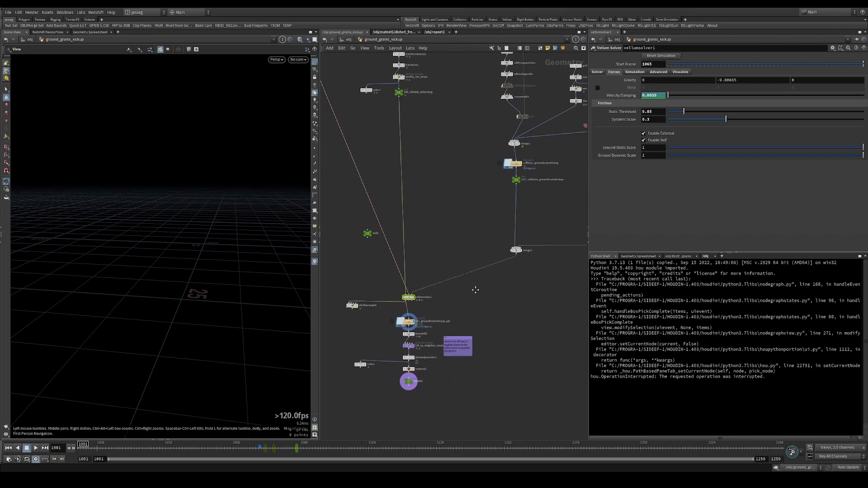
pyautogui.click(598, 72)
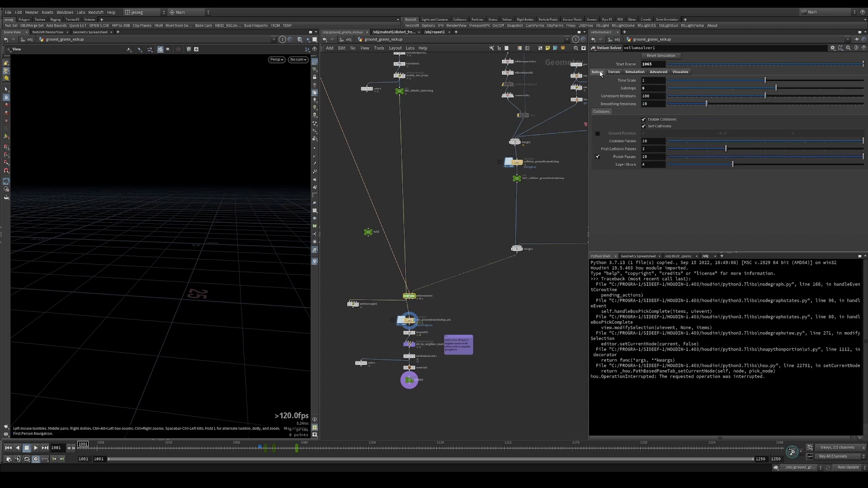
pyautogui.click(632, 72)
pyautogui.click(664, 72)
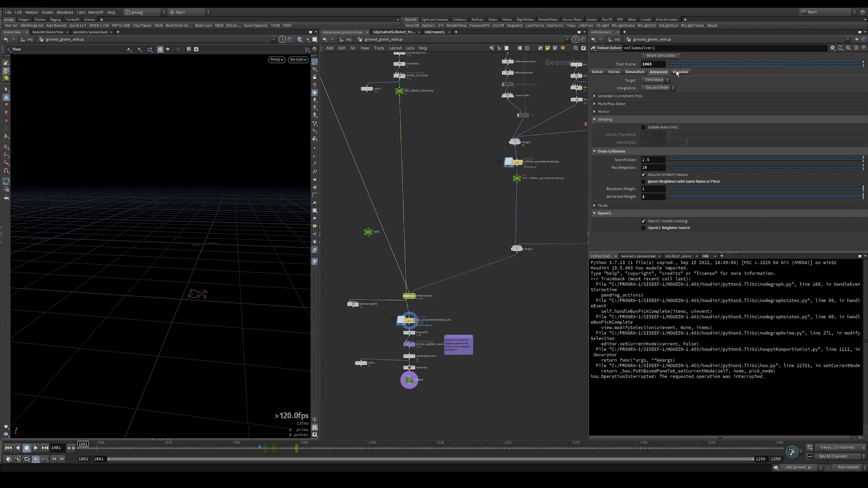
pyautogui.click(678, 72)
pyautogui.click(614, 73)
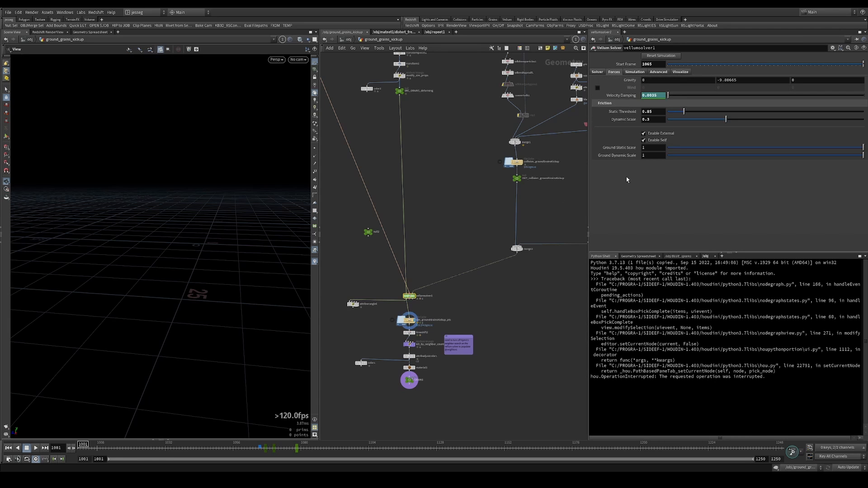
# Step: Inspect the kill_by_neighbor_count wrangle's code and the timeshift2 settings below the grains cache
pyautogui.moveTo(440, 309); pyautogui.dragTo(491, 265, button='middle')
pyautogui.scroll(3, 457, 309)
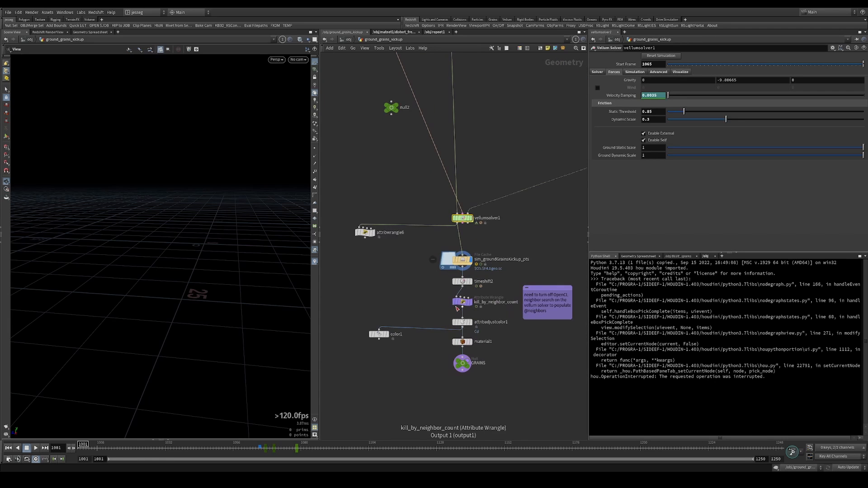
pyautogui.click(464, 303)
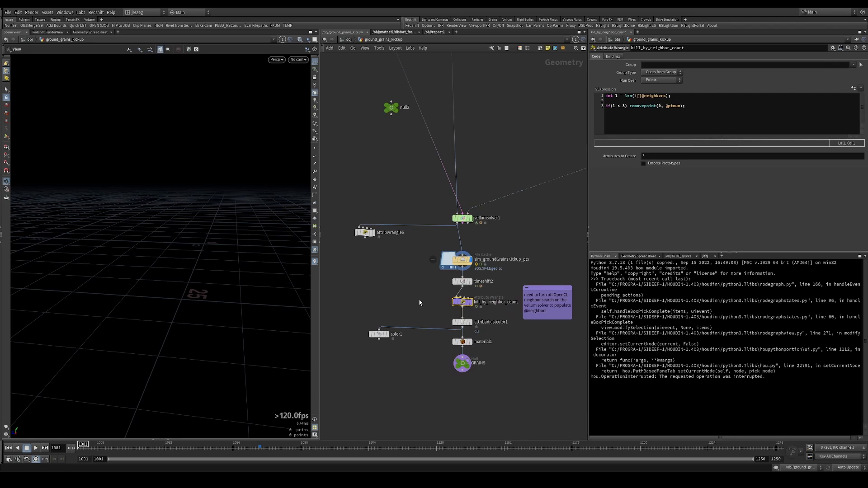
pyautogui.moveTo(401, 291); pyautogui.dragTo(406, 307)
pyautogui.click(462, 281)
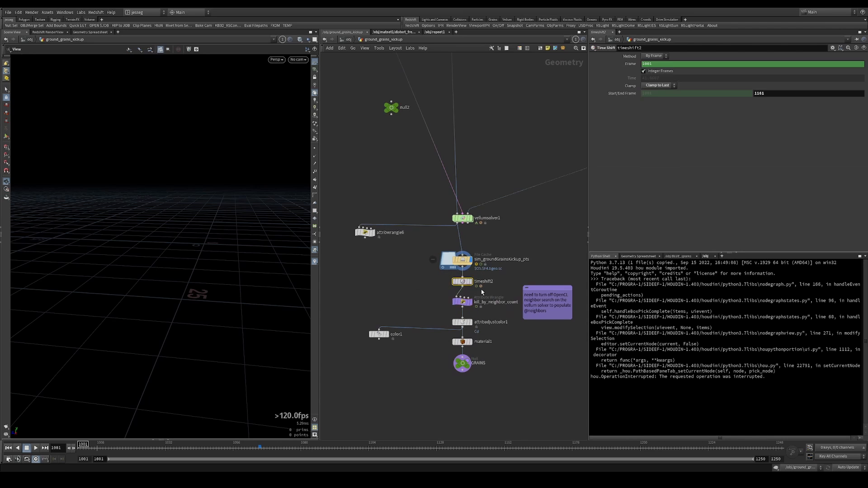
# Step: Display timeshift2, frame the grains in the viewport and scrub through frame 1071 to frame 1111
pyautogui.click(470, 282)
pyautogui.press('f')
pyautogui.moveTo(257, 447); pyautogui.dragTo(275, 447)
pyautogui.moveTo(213, 271); pyautogui.dragTo(152, 226, button='right')
pyautogui.moveTo(151, 226); pyautogui.dragTo(190, 229)
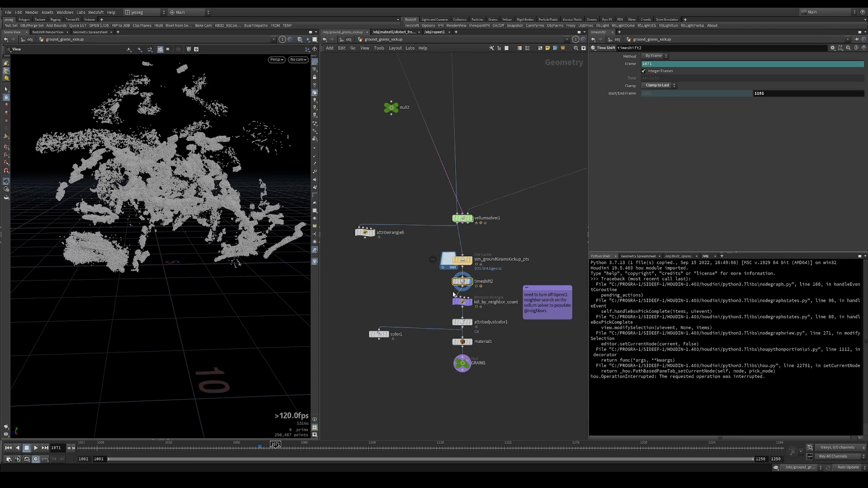
pyautogui.moveTo(301, 448); pyautogui.dragTo(390, 441)
# Step: Switch the display repeatedly between timeshift2 and kill_by_neighbor_count to compare the grains before and after culling
pyautogui.click(460, 302)
pyautogui.press('r')
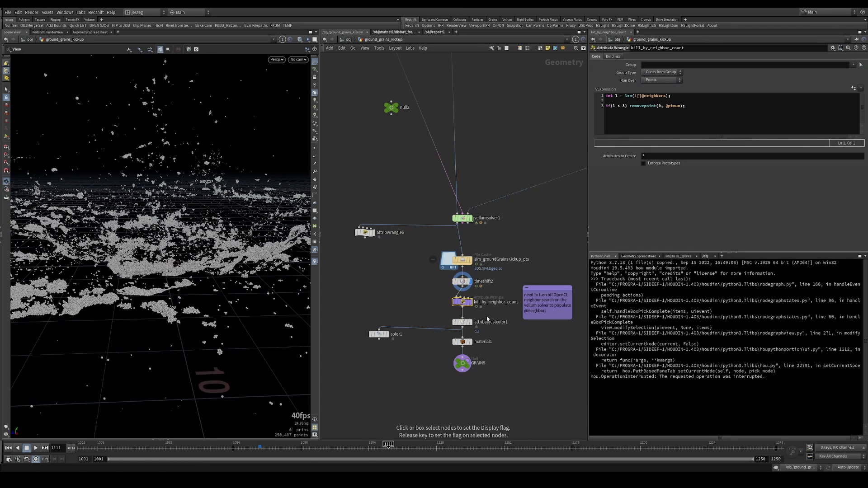
pyautogui.moveTo(194, 289); pyautogui.dragTo(132, 263, button='right')
pyautogui.moveTo(213, 241); pyautogui.dragTo(267, 272)
pyautogui.moveTo(427, 275); pyautogui.dragTo(479, 315)
pyautogui.press('r')
pyautogui.press('r')
pyautogui.moveTo(432, 290); pyautogui.dragTo(471, 274)
pyautogui.press('r')
pyautogui.moveTo(437, 309); pyautogui.dragTo(469, 309)
pyautogui.press('r')
pyautogui.press('r')
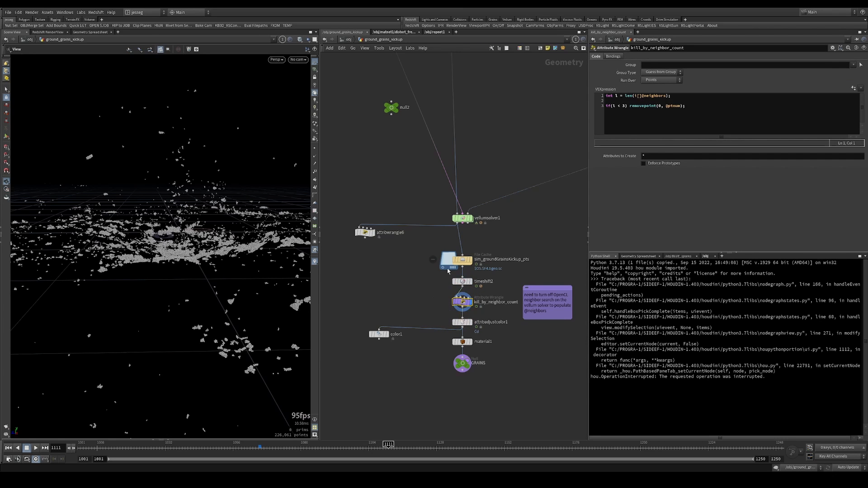
pyautogui.click(460, 216)
pyautogui.moveTo(438, 300); pyautogui.dragTo(468, 308)
# Step: Examine the culled grains from several angles and scrub the timeline to frame 1100
pyautogui.keyDown('alt'); pyautogui.moveTo(199, 258); pyautogui.dragTo(138, 287, button='right'); pyautogui.keyUp('alt')
pyautogui.keyDown('alt'); pyautogui.moveTo(206, 266); pyautogui.dragTo(206, 279); pyautogui.keyUp('alt')
pyautogui.keyDown('alt'); pyautogui.moveTo(207, 278); pyautogui.dragTo(244, 289, button='right'); pyautogui.keyUp('alt')
pyautogui.keyDown('alt'); pyautogui.moveTo(244, 289); pyautogui.dragTo(231, 263); pyautogui.keyUp('alt')
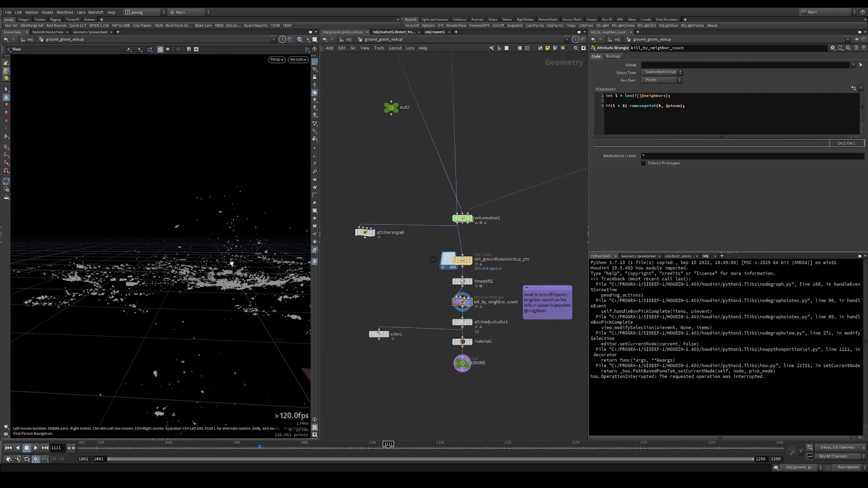
pyautogui.moveTo(280, 453); pyautogui.dragTo(357, 456)
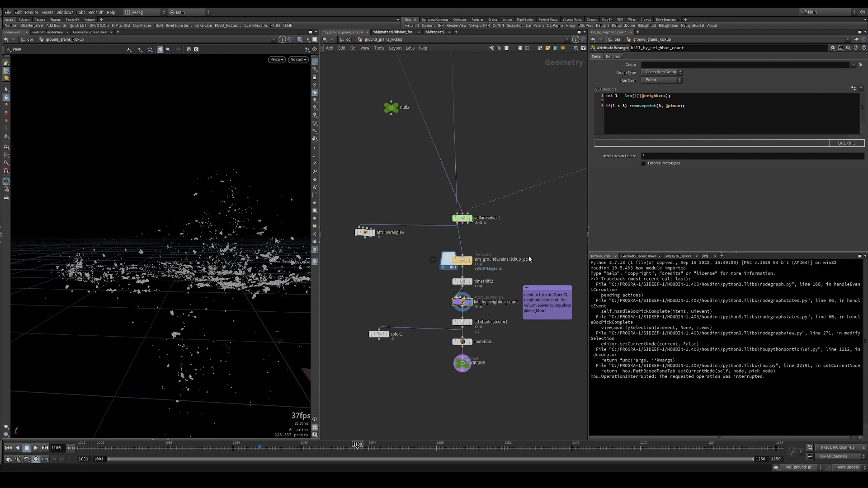
# Step: Review the neighbour-count removal code and compare timeshift2's grains with the culled result at frame 1100
pyautogui.click(462, 218)
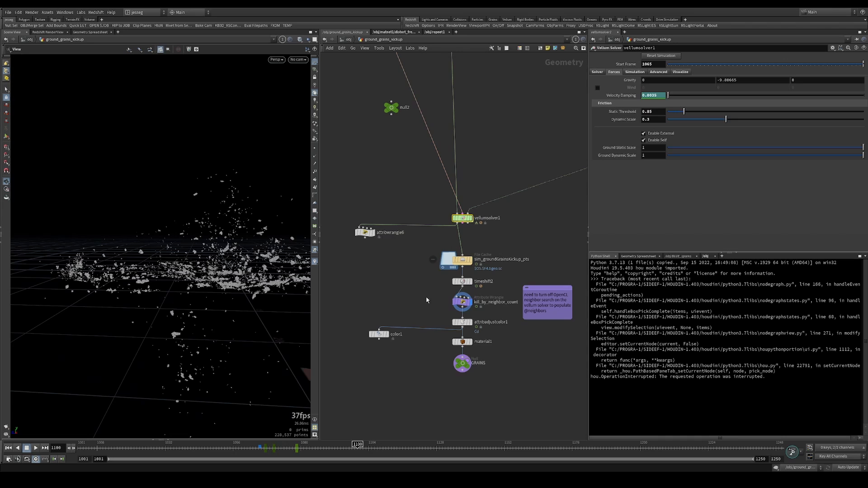
pyautogui.moveTo(427, 301); pyautogui.dragTo(469, 307)
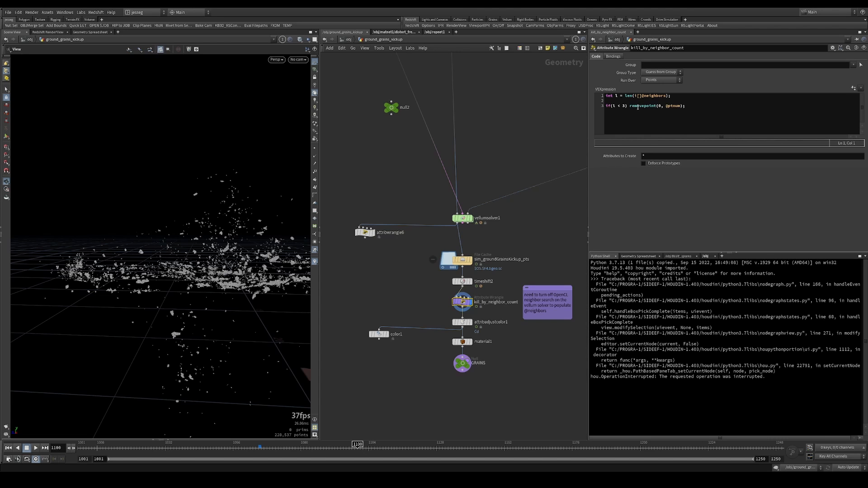
pyautogui.click(471, 282)
pyautogui.moveTo(210, 255); pyautogui.dragTo(206, 321)
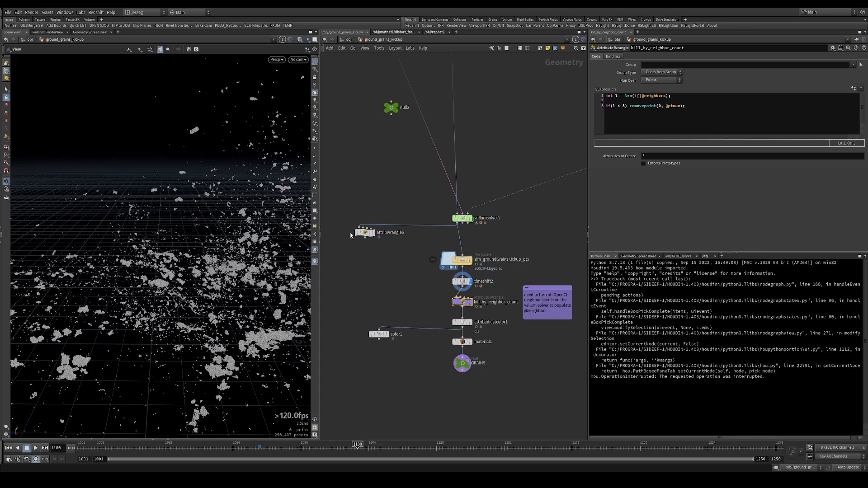
pyautogui.click(471, 302)
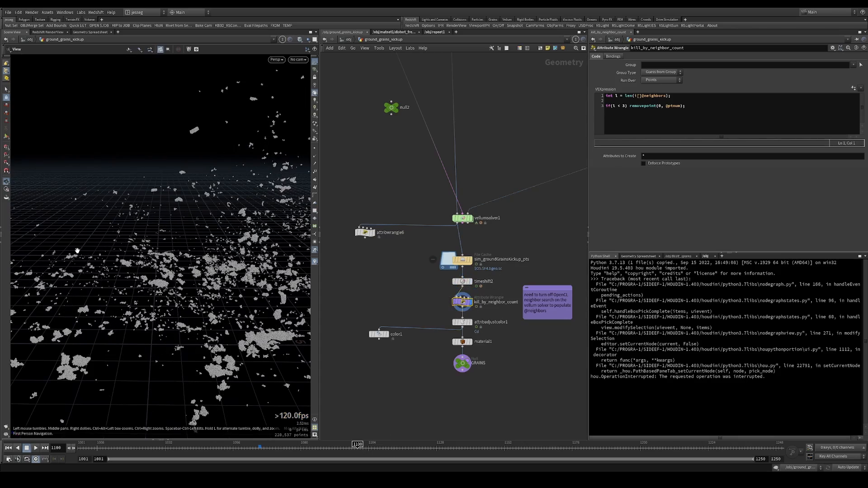
pyautogui.moveTo(129, 245); pyautogui.dragTo(213, 267)
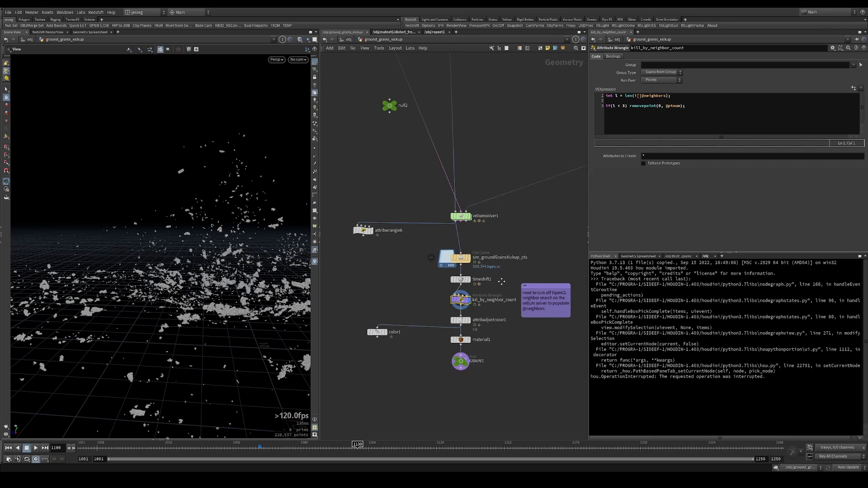
# Step: Check the OpenCL Neighbor Search option in vellumsolver1's advanced settings
pyautogui.moveTo(507, 290); pyautogui.dragTo(490, 260, button='middle')
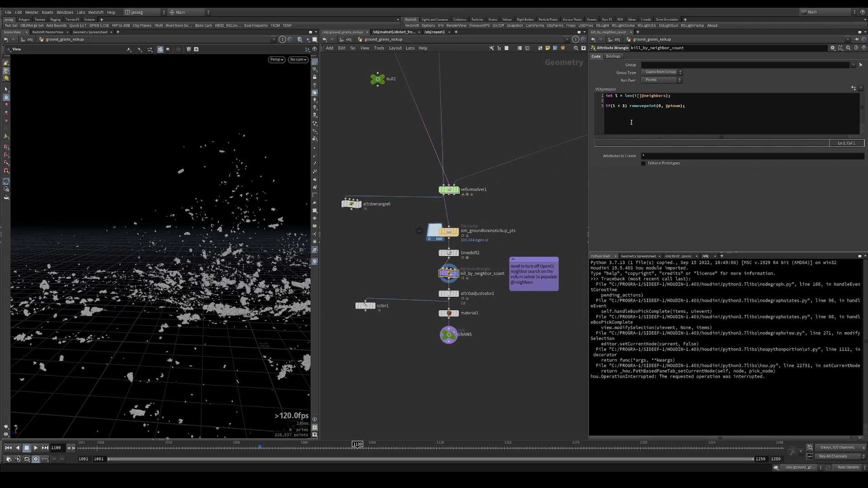
pyautogui.click(449, 190)
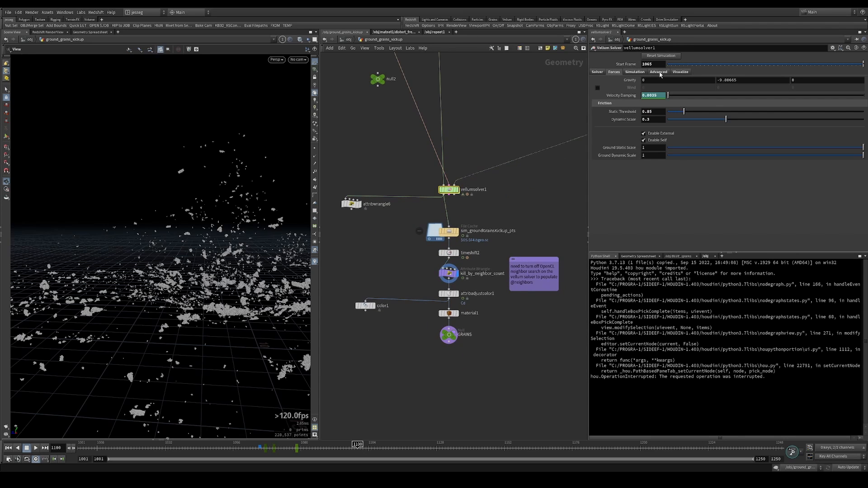
pyautogui.click(635, 72)
pyautogui.click(659, 72)
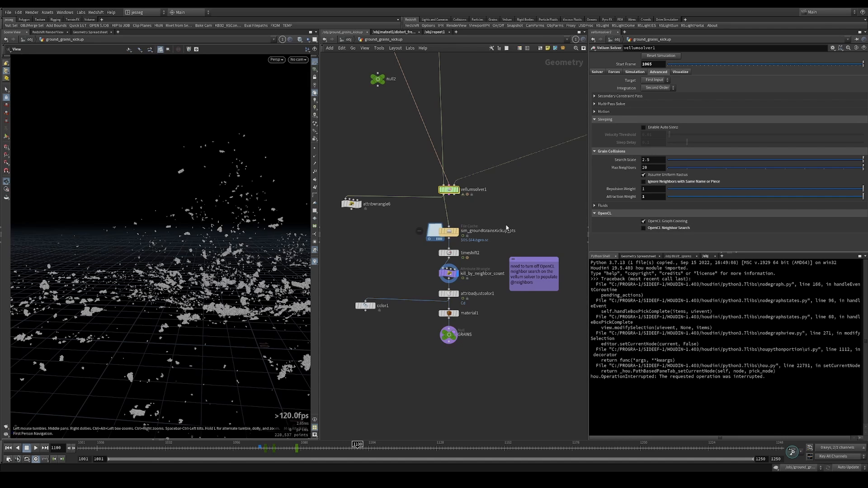
pyautogui.moveTo(516, 229); pyautogui.dragTo(521, 219)
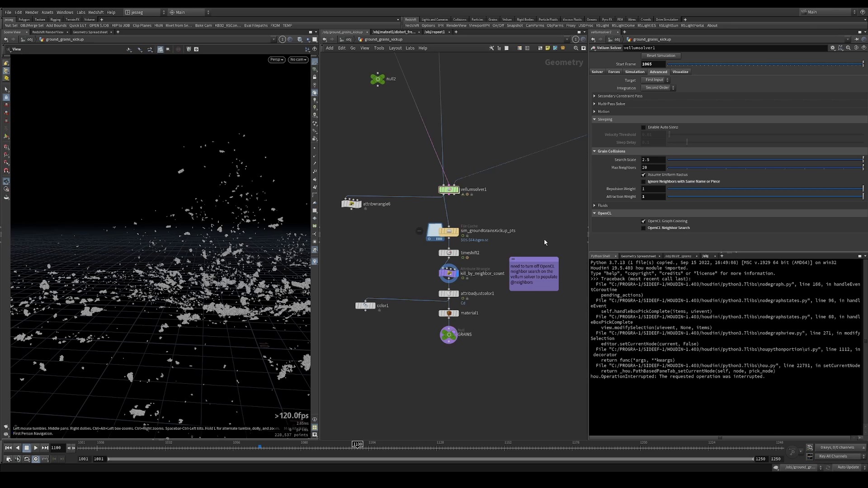
pyautogui.moveTo(547, 227); pyautogui.dragTo(513, 224, button='middle')
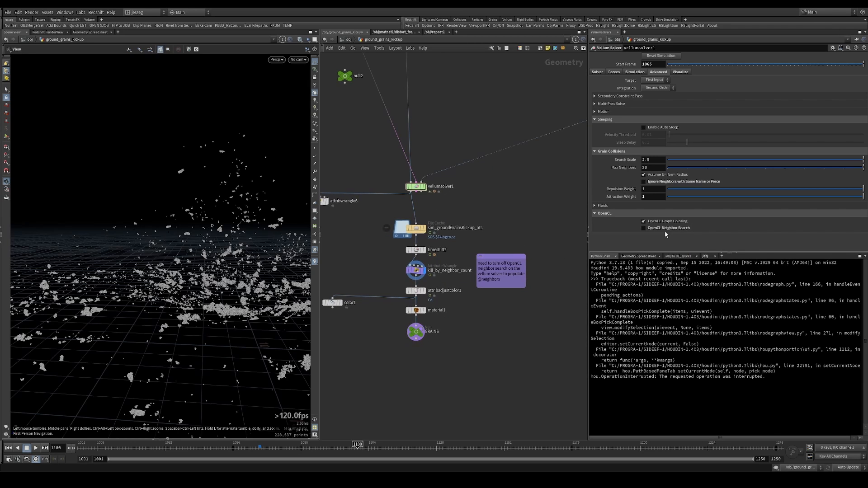
# Step: Display attribadjustcolor1 at frame 1113 and keep its Randomization By option on Element Number
pyautogui.click(413, 270)
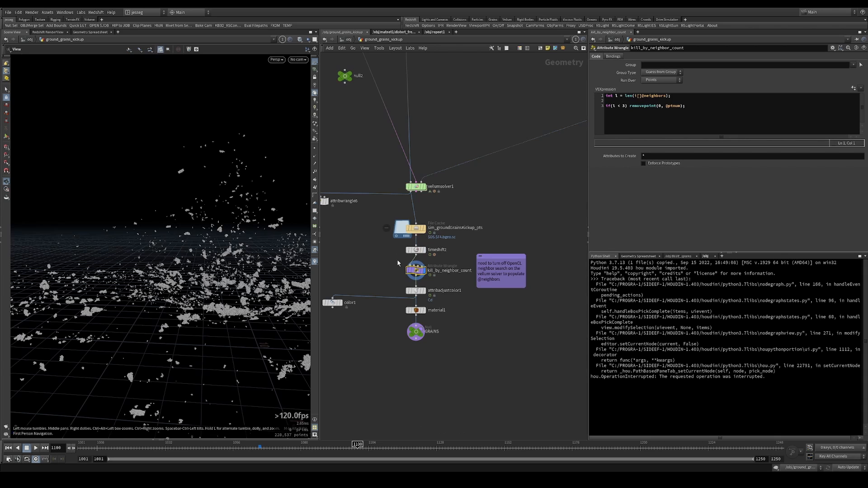
pyautogui.moveTo(298, 446); pyautogui.dragTo(395, 447)
pyautogui.click(424, 291)
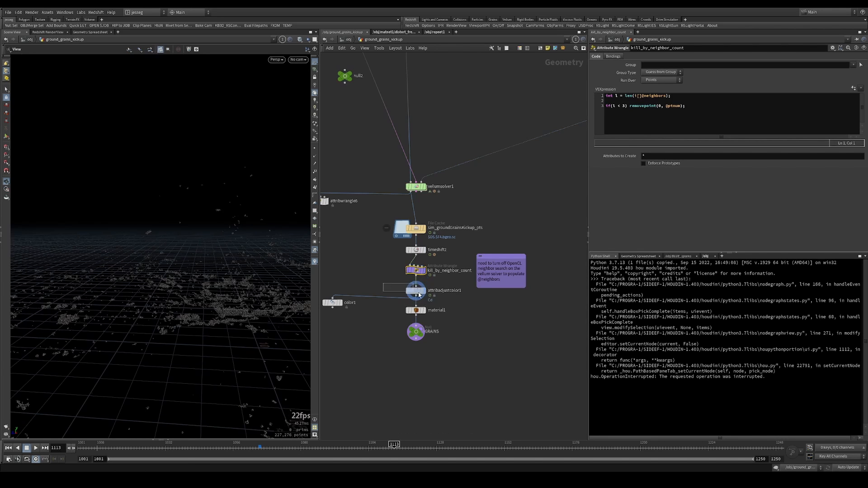
pyautogui.scroll(-3, 643, 220)
pyautogui.click(662, 197)
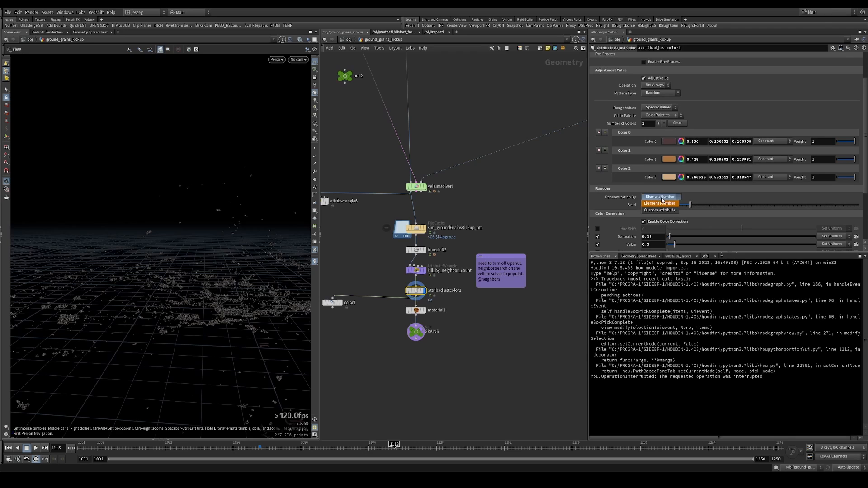
pyautogui.click(660, 203)
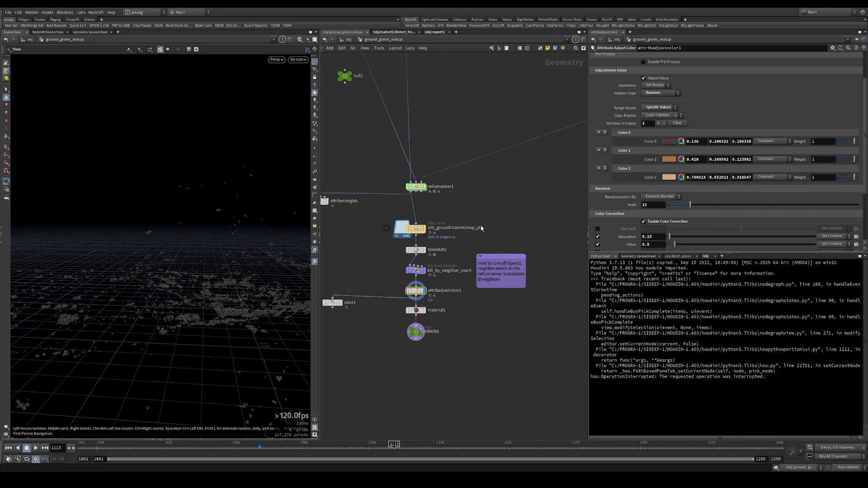
# Step: Set attribadjustcolor1's Randomization By to Custom Attribute using cluster_id, and inspect the recolored grains
pyautogui.scroll(1, 645, 143)
pyautogui.scroll(-1, 668, 219)
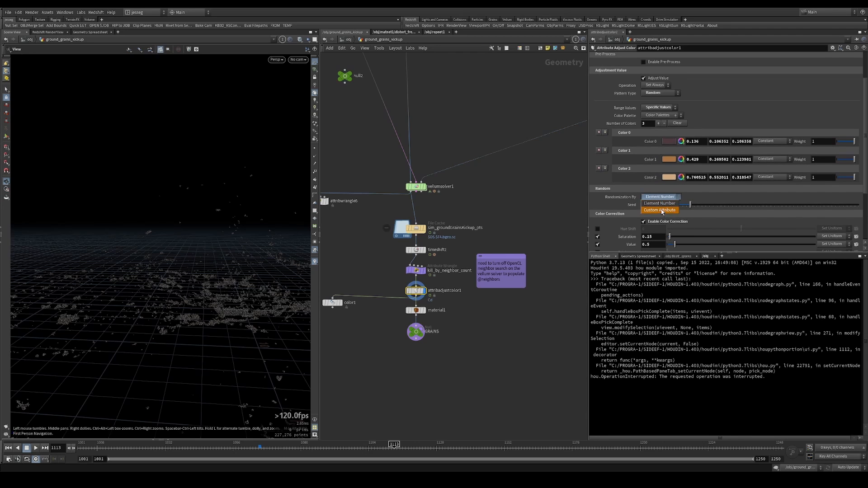
pyautogui.click(661, 197)
pyautogui.click(661, 204)
pyautogui.click(661, 206)
pyautogui.write('id')
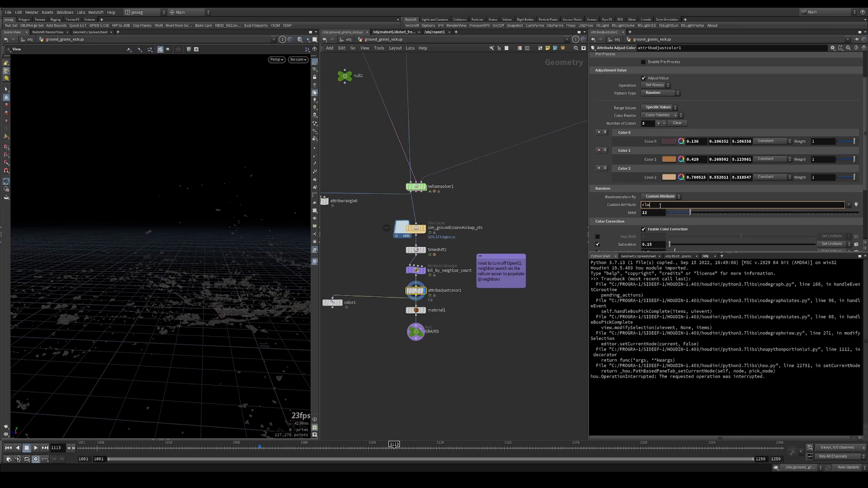
pyautogui.press('Return')
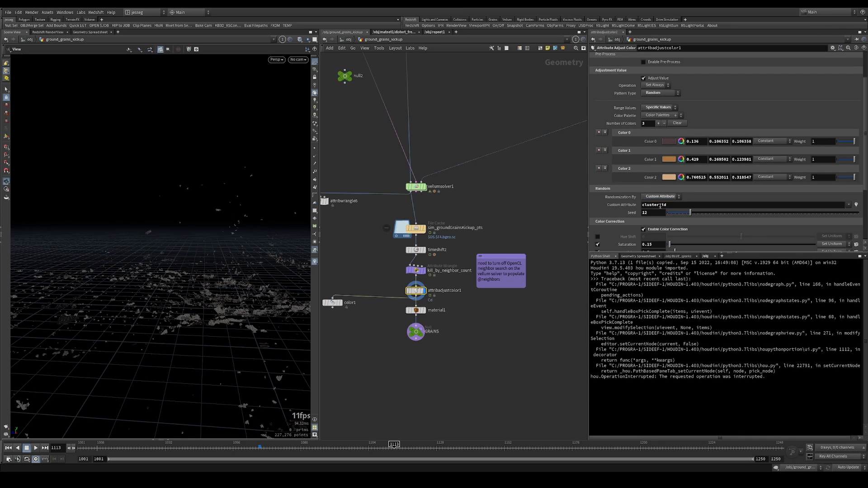
pyautogui.moveTo(222, 289); pyautogui.dragTo(214, 354)
pyautogui.moveTo(213, 354)
pyautogui.mouseDown(button='right')
pyautogui.moveTo(267, 300)
pyautogui.moveTo(212, 330)
pyautogui.mouseUp(button='right')
pyautogui.moveTo(243, 293); pyautogui.dragTo(196, 305, button='right')
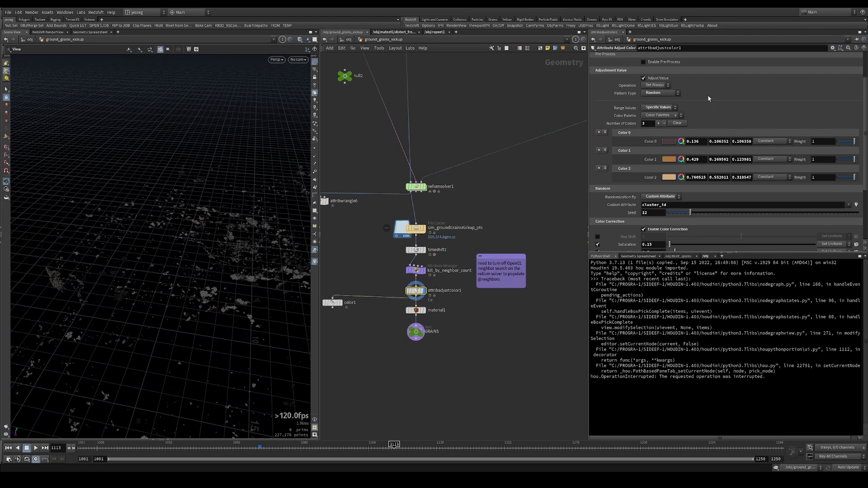
# Step: Branch a second Attribute Adjust Color node off kill_by_neighbor_count and display it
pyautogui.moveTo(437, 306); pyautogui.dragTo(483, 298, button='middle')
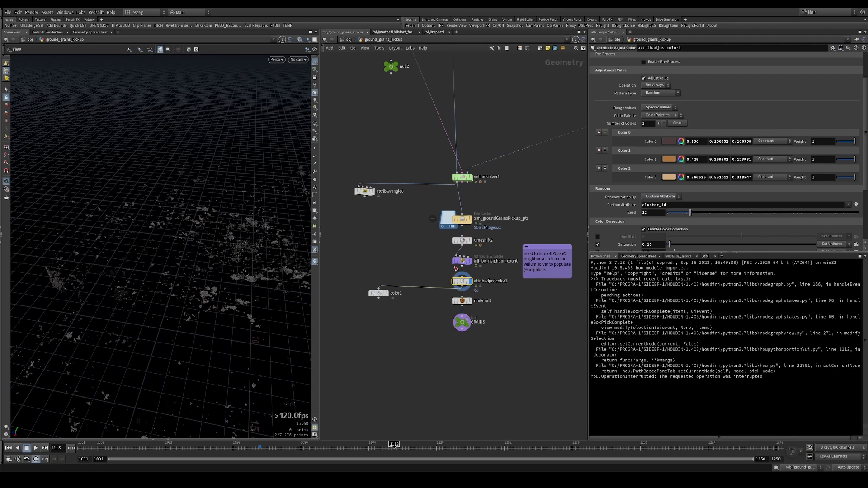
pyautogui.click(462, 275)
pyautogui.press('Tab')
pyautogui.write('adjc')
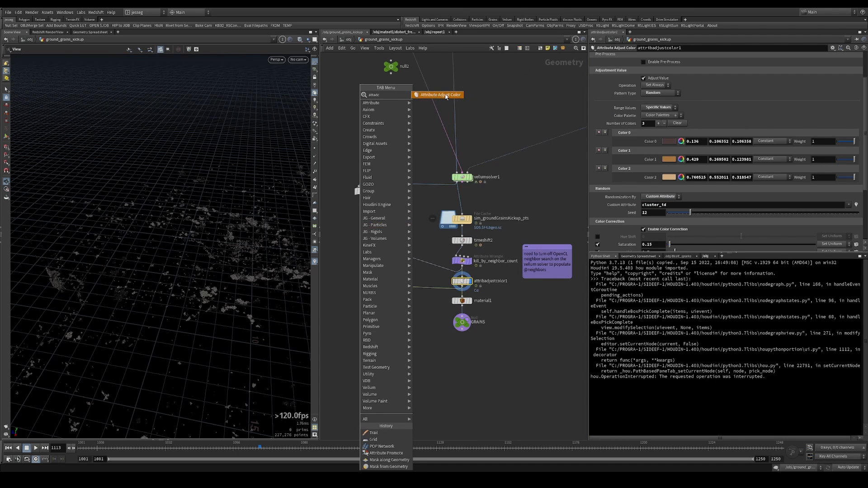
pyautogui.click(448, 94)
pyautogui.click(368, 260)
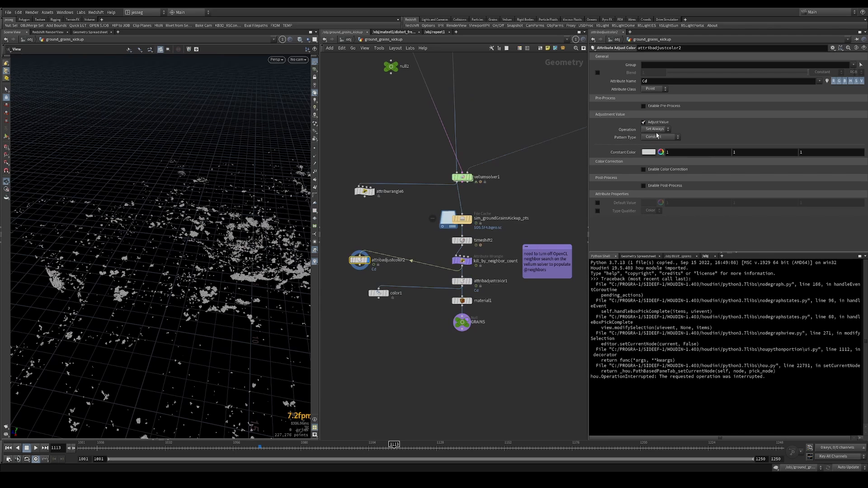
# Step: Set attribadjustcolor2's Pattern Type to Random and its Range Values to Specific Values
pyautogui.click(655, 137)
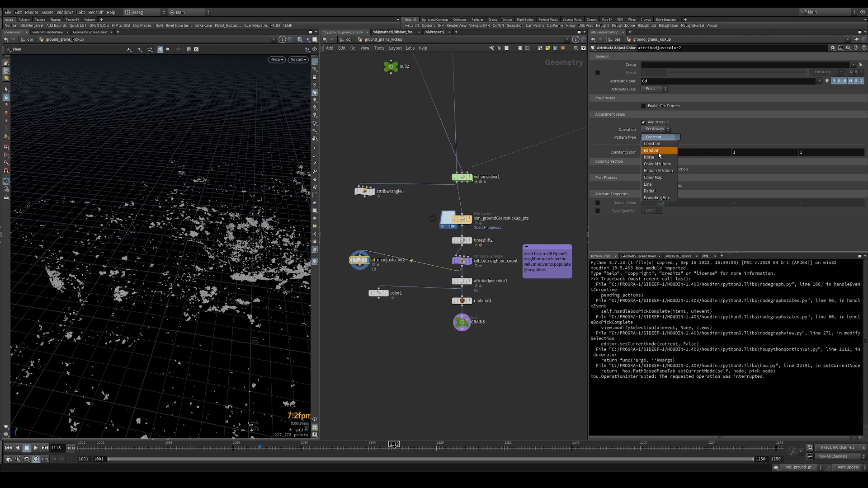
pyautogui.click(660, 151)
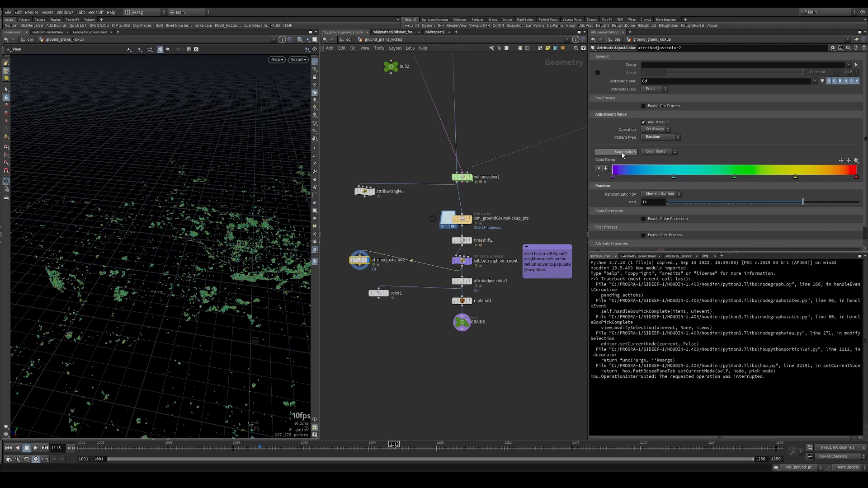
pyautogui.click(656, 152)
pyautogui.click(670, 176)
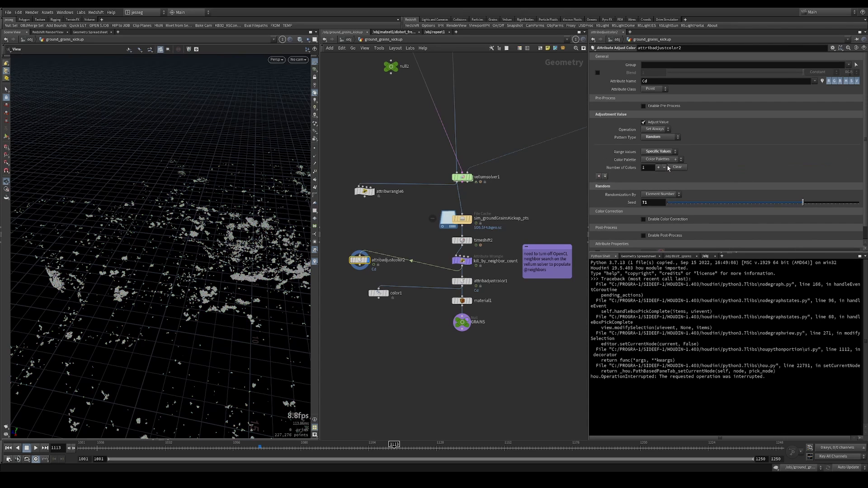
# Step: Try two preset color palettes for attribadjustcolor2's random grain colors
pyautogui.click(662, 160)
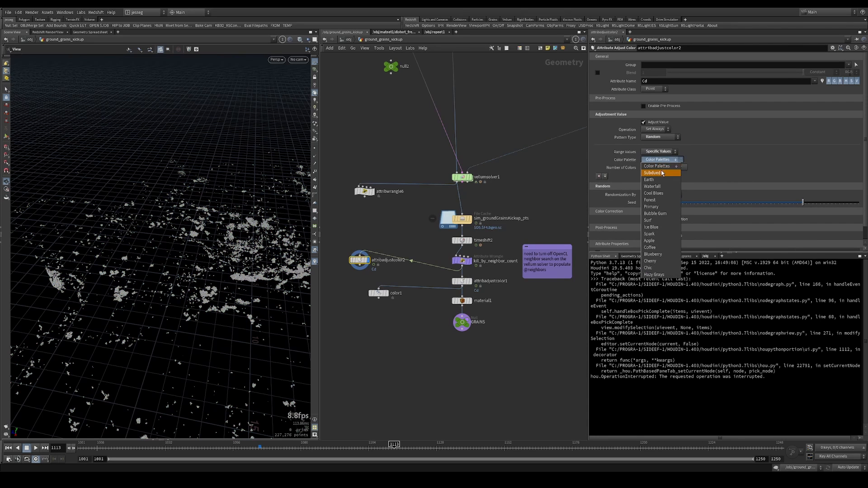
pyautogui.click(657, 180)
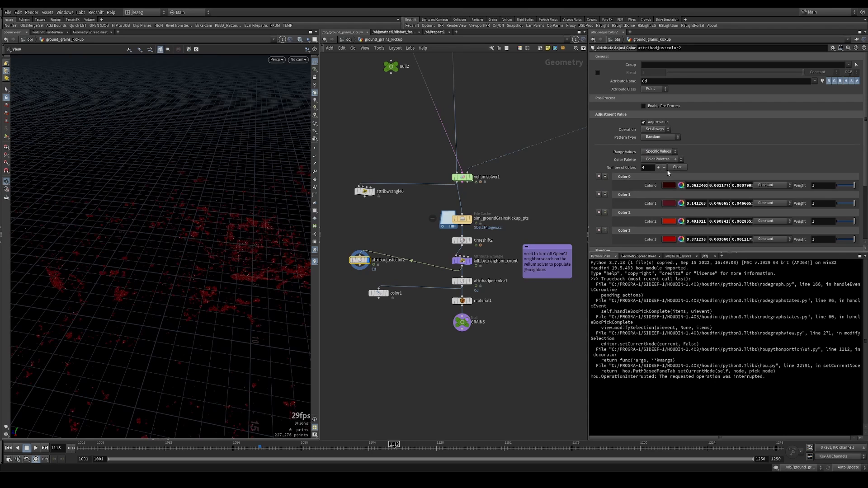
pyautogui.click(670, 160)
pyautogui.click(666, 170)
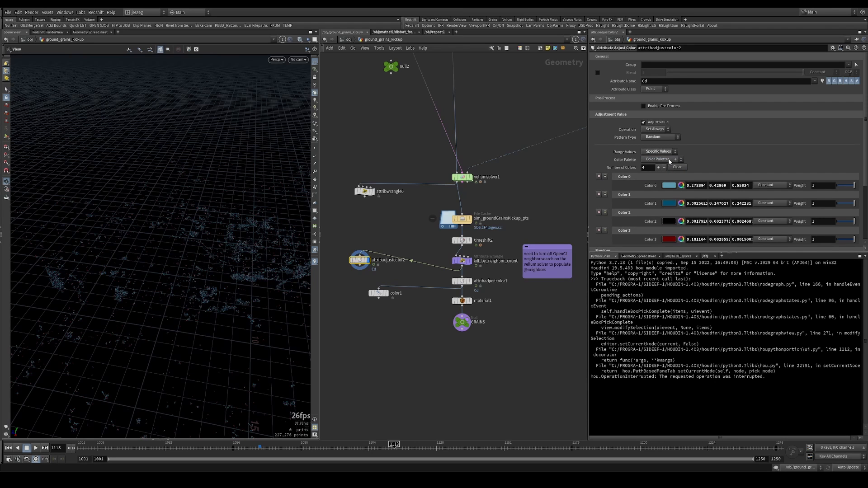
# Step: Apply the Bubble Gum color palette to attribadjustcolor2 and examine the grains up close
pyautogui.scroll(-1, 674, 180)
pyautogui.scroll(-1, 675, 188)
pyautogui.click(663, 134)
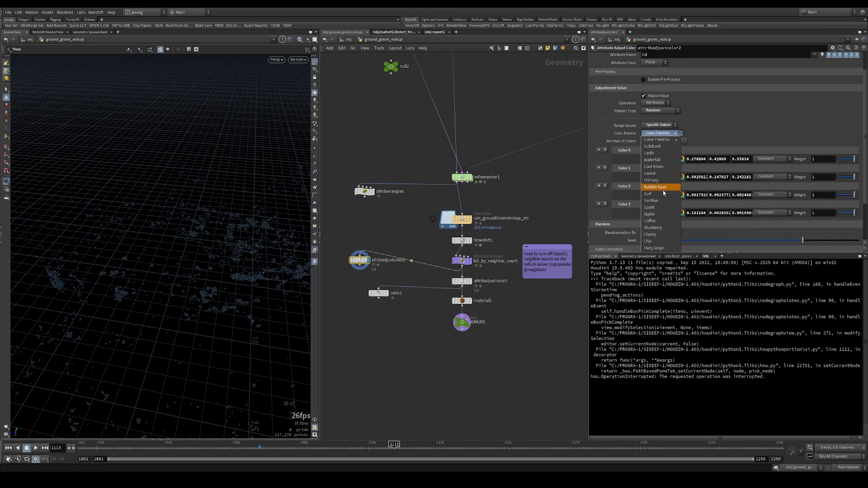
pyautogui.click(663, 187)
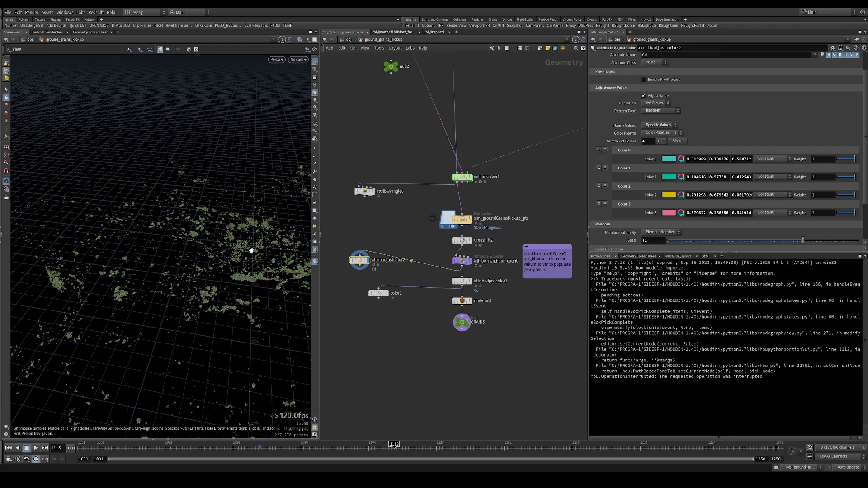
pyautogui.moveTo(204, 245); pyautogui.dragTo(389, 239, button='right')
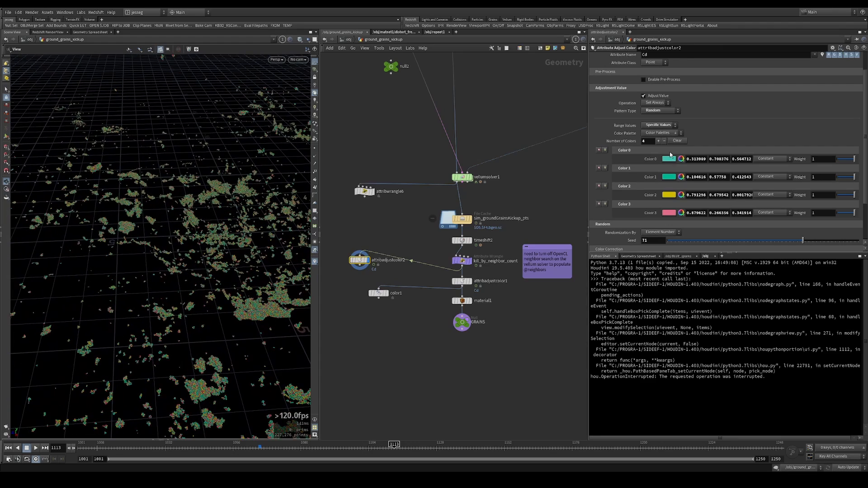
# Step: Randomize attribadjustcolor2's colors by the custom attribute cluster_id and inspect the colored grain clusters from different angles
pyautogui.scroll(-2, 673, 238)
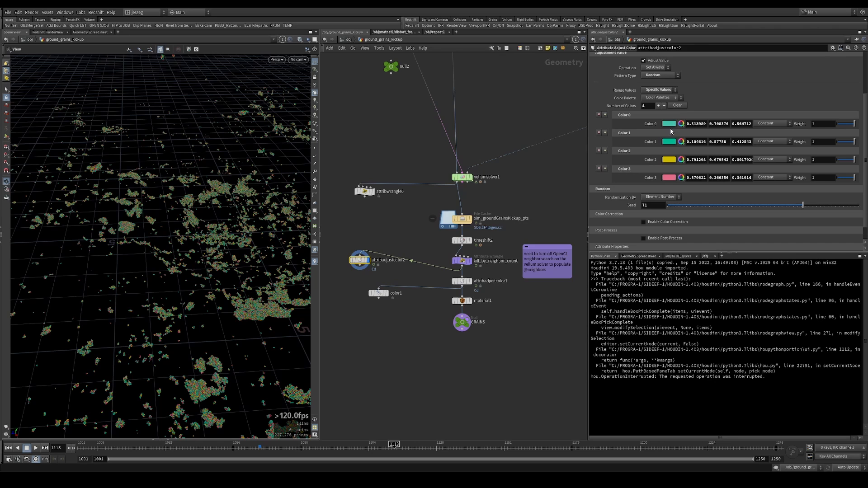
pyautogui.click(660, 197)
pyautogui.click(665, 205)
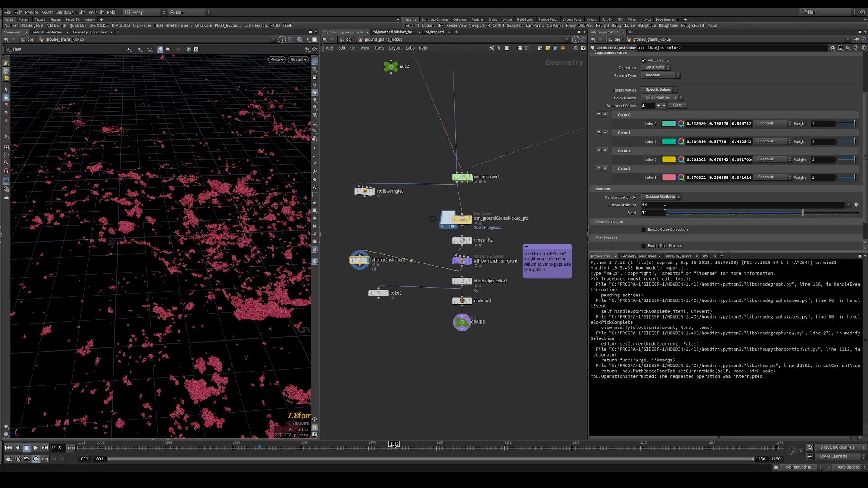
pyautogui.click(665, 205)
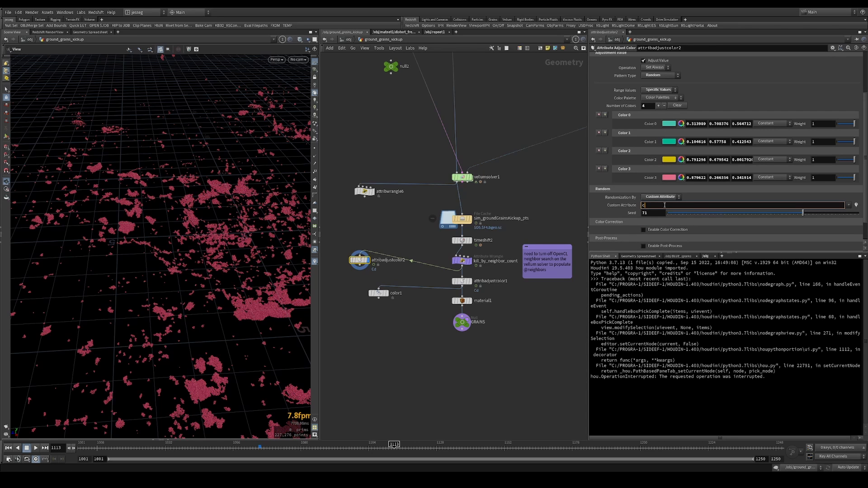
pyautogui.press('Return')
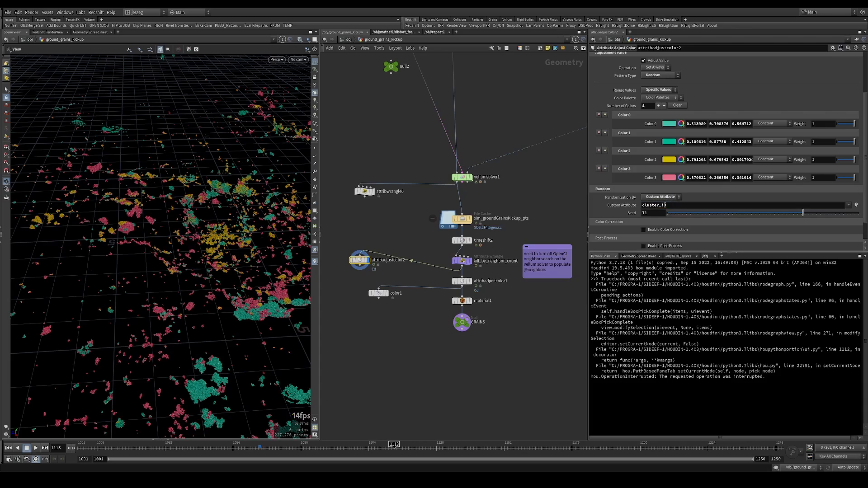
pyautogui.moveTo(229, 230); pyautogui.dragTo(82, 279, button='right')
pyautogui.moveTo(82, 279); pyautogui.dragTo(172, 267)
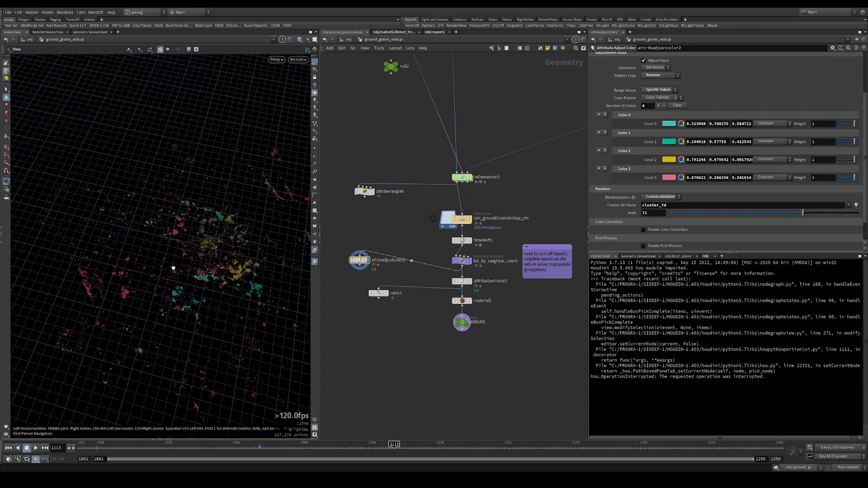
pyautogui.moveTo(173, 267); pyautogui.dragTo(230, 271, button='right')
pyautogui.moveTo(231, 271); pyautogui.dragTo(212, 280)
# Step: Tidy the placement of attribadjustcolor2 and color1, comparing the displayed colors of attribadjustcolor1 and attribadjustcolor2
pyautogui.moveTo(360, 261); pyautogui.dragTo(349, 283)
pyautogui.click(466, 281)
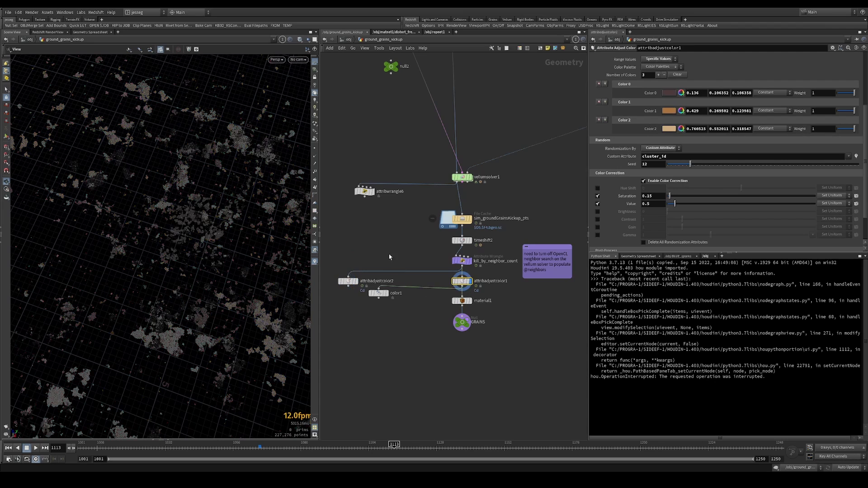
pyautogui.click(349, 284)
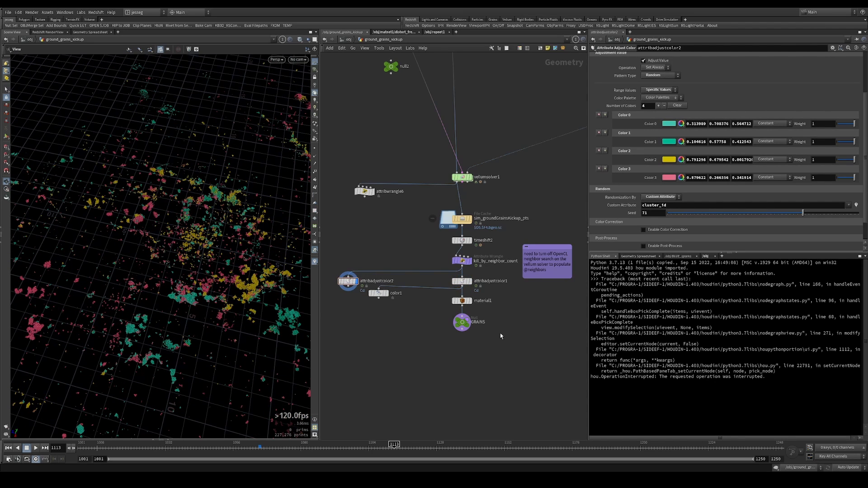
pyautogui.moveTo(381, 294); pyautogui.dragTo(393, 302)
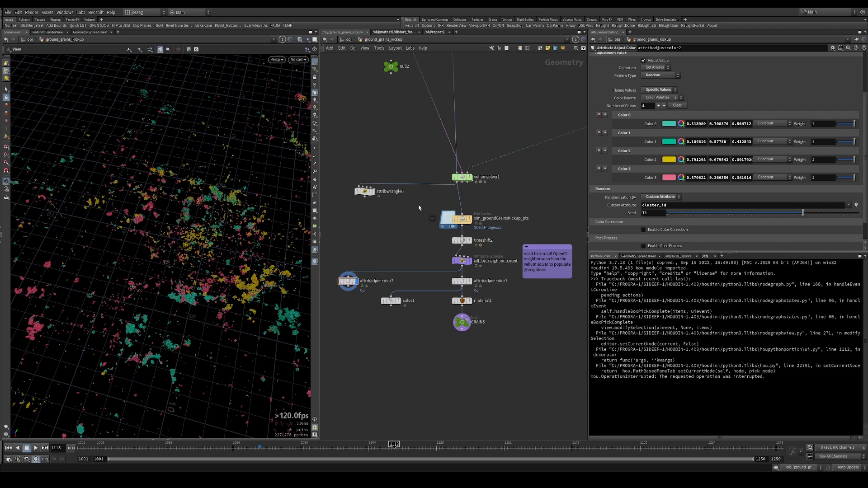
# Step: Review the whole ground_grains_kickup network, return to the object level and open ground_dust_kickup_pts
pyautogui.press('h')
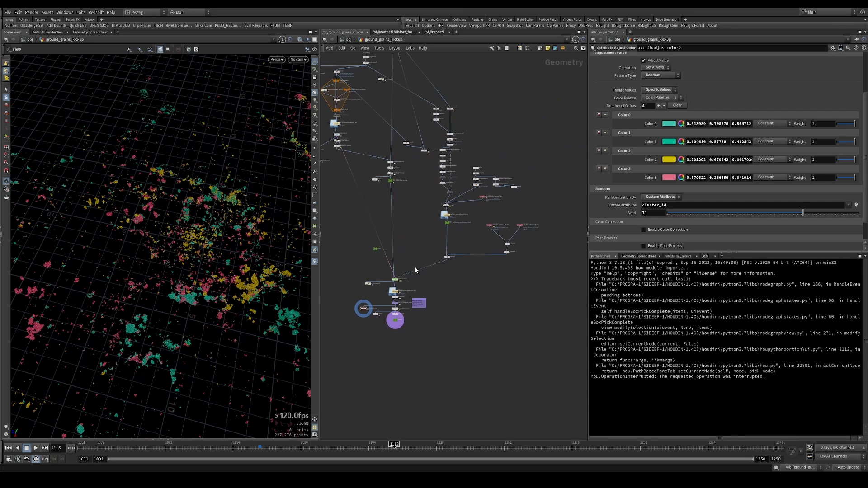
pyautogui.moveTo(422, 277); pyautogui.dragTo(462, 232, button='middle')
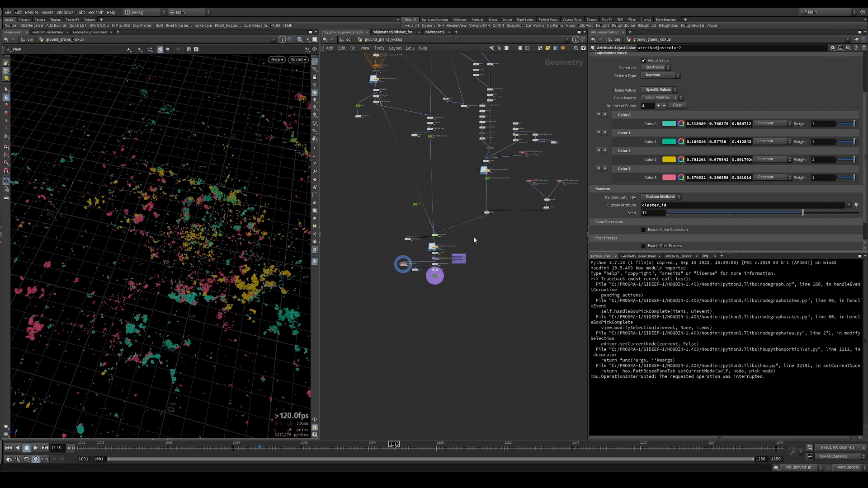
pyautogui.click(349, 40)
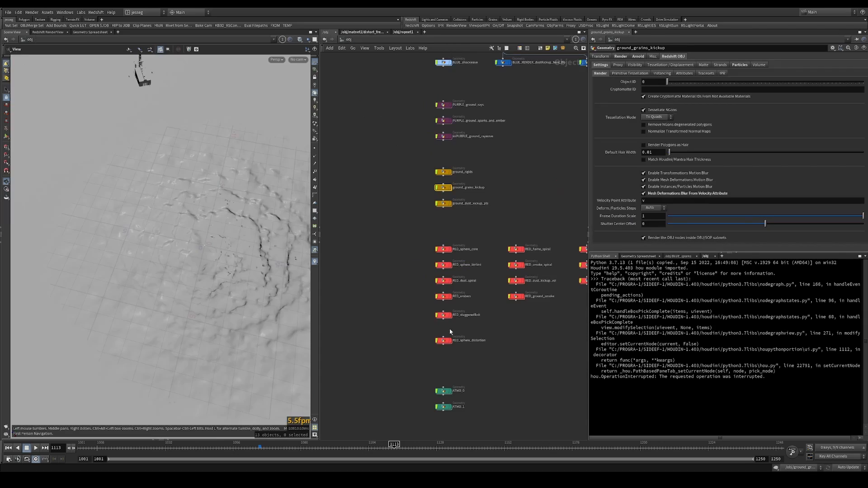
pyautogui.doubleClick(445, 204)
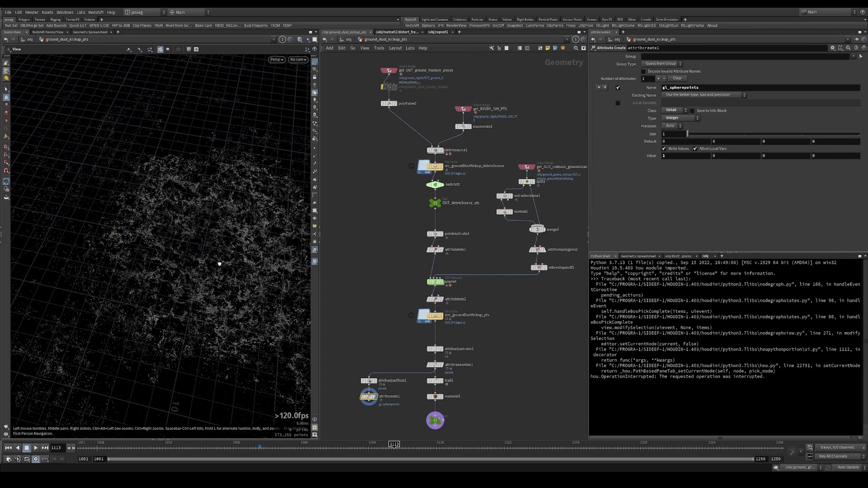
# Step: Scrub the dust kickup points to frame 1081 and examine them from several angles
pyautogui.moveTo(221, 260); pyautogui.dragTo(186, 234)
pyautogui.click(274, 448)
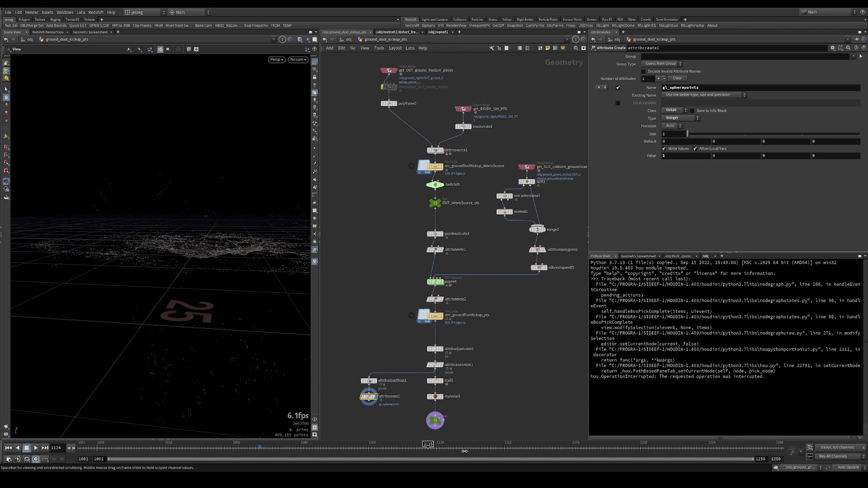
pyautogui.moveTo(347, 454); pyautogui.dragTo(304, 450)
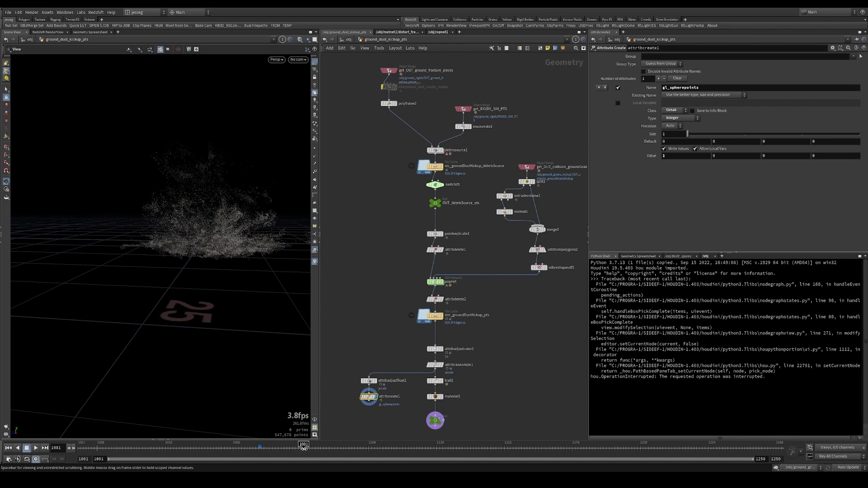
pyautogui.moveTo(217, 241); pyautogui.dragTo(220, 248)
pyautogui.moveTo(220, 248); pyautogui.dragTo(290, 200, button='right')
pyautogui.moveTo(290, 201); pyautogui.dragTo(244, 255)
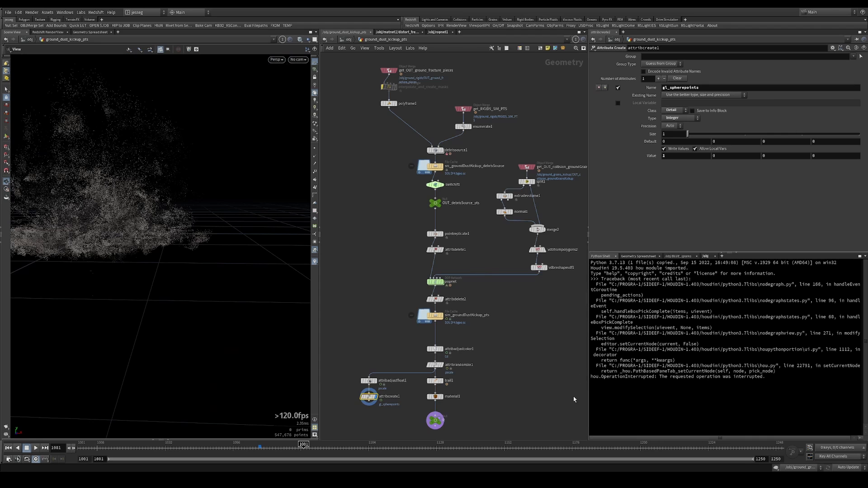
pyautogui.hotkey('alt', 'Tab')
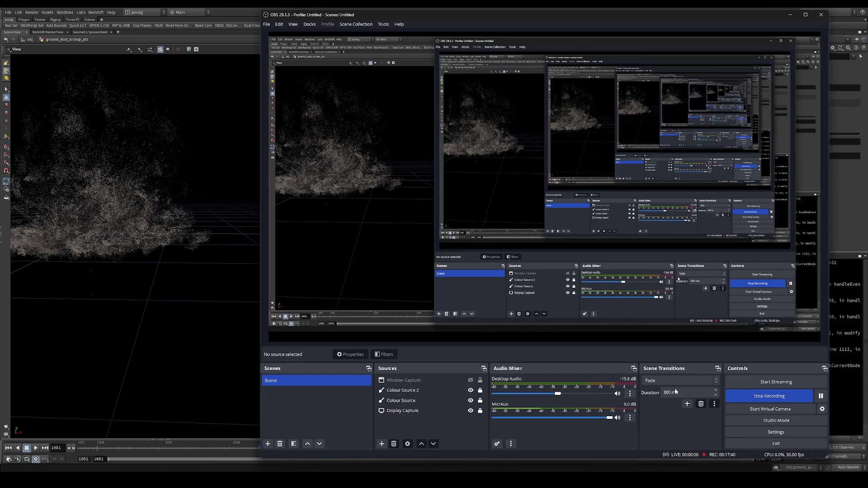